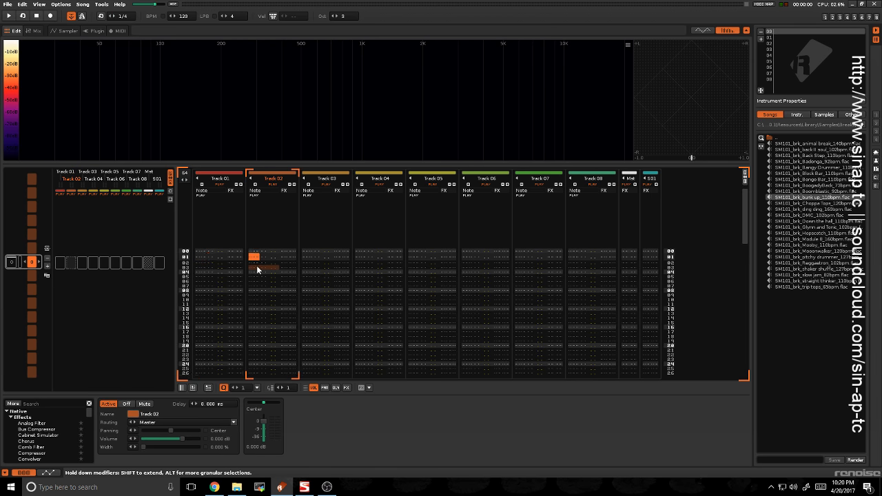
click(307, 264)
click(265, 270)
click(233, 274)
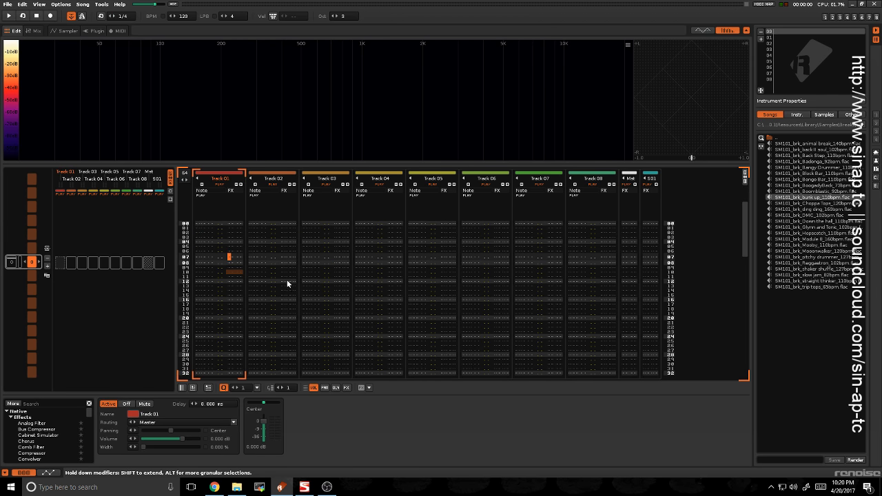
click(209, 228)
scroll(220, 255, down, 12)
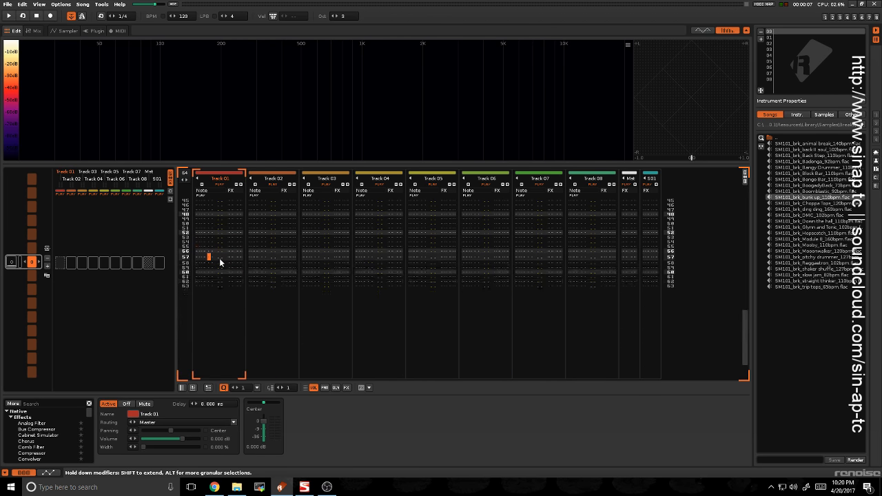
scroll(220, 262, up, 12)
scroll(220, 253, up, 1)
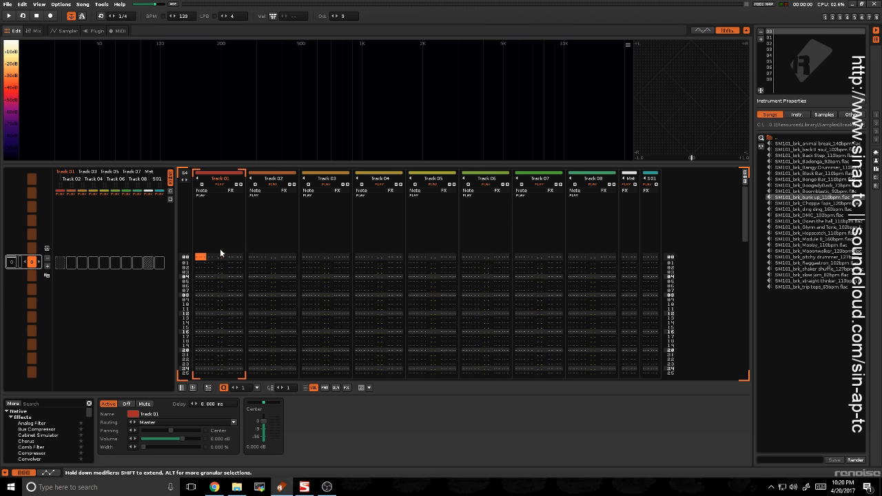
Add the native DC Offset effect to Track 01, followed by the RingMod effect behind it in the chain
click(41, 404)
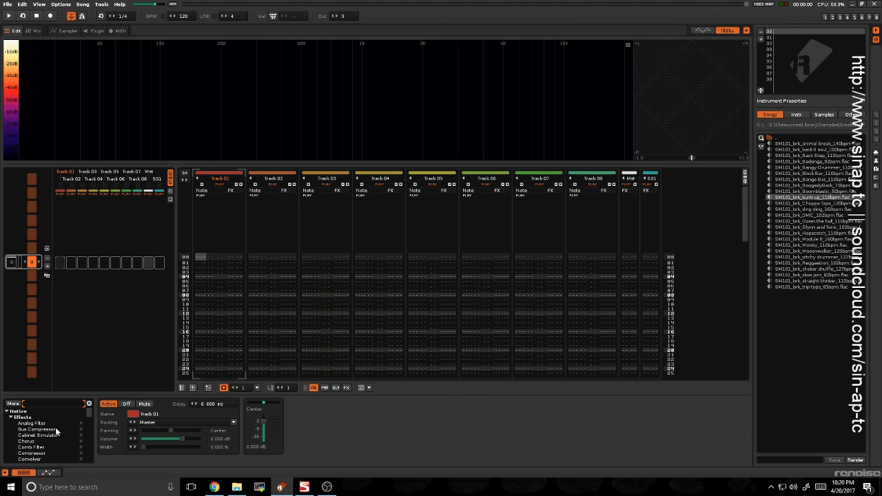
text(dc)
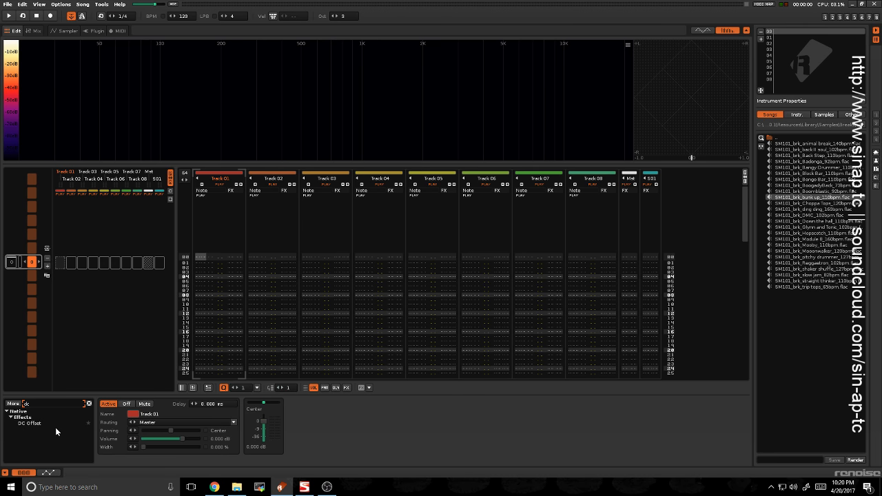
double_click(25, 425)
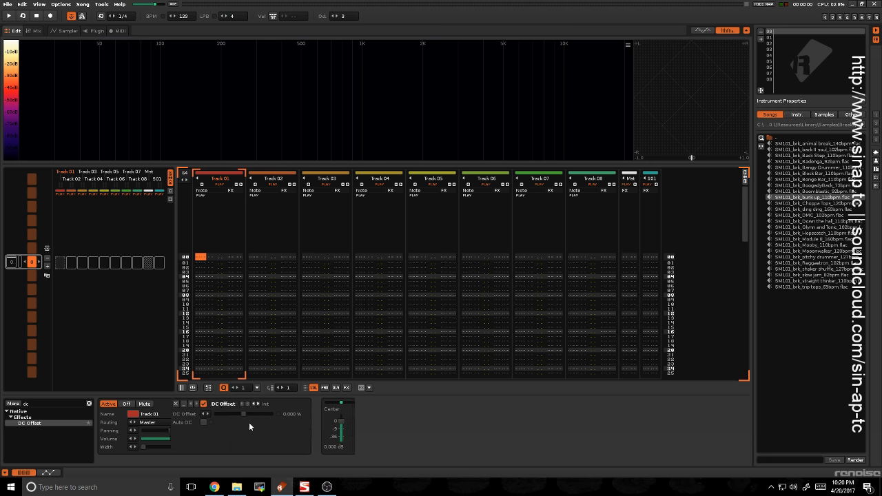
click(33, 402)
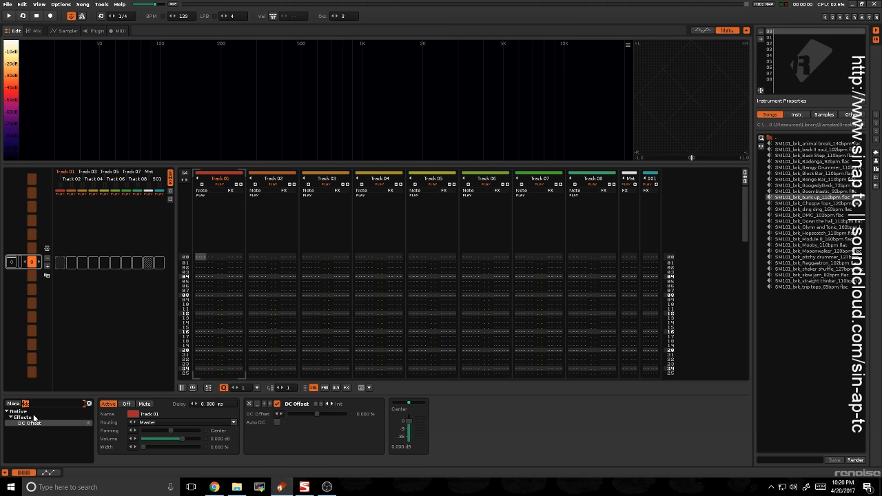
key(BackSpace)
text(ring)
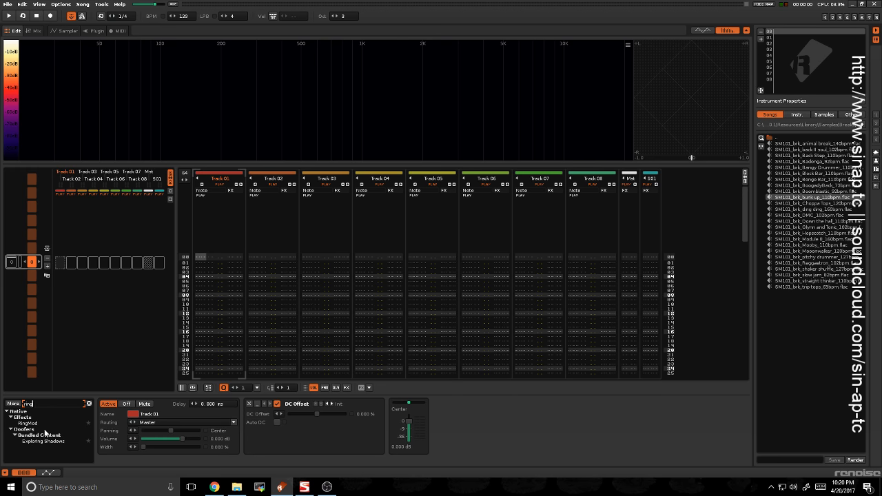
drag(36, 426, 403, 441)
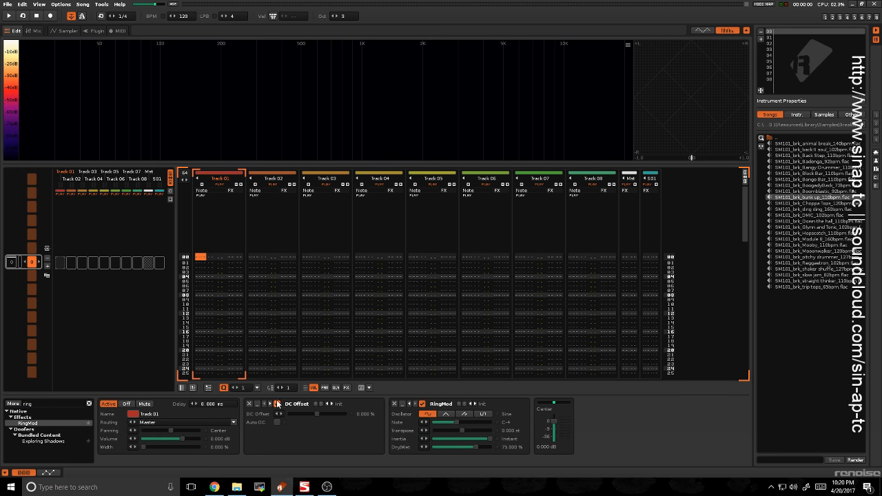
Load SM101_brk_Back Step_110bpm.flac and audition it with DC Offset bypassed, sweeping the RingMod note up to C#8 and down to F-0
double_click(796, 153)
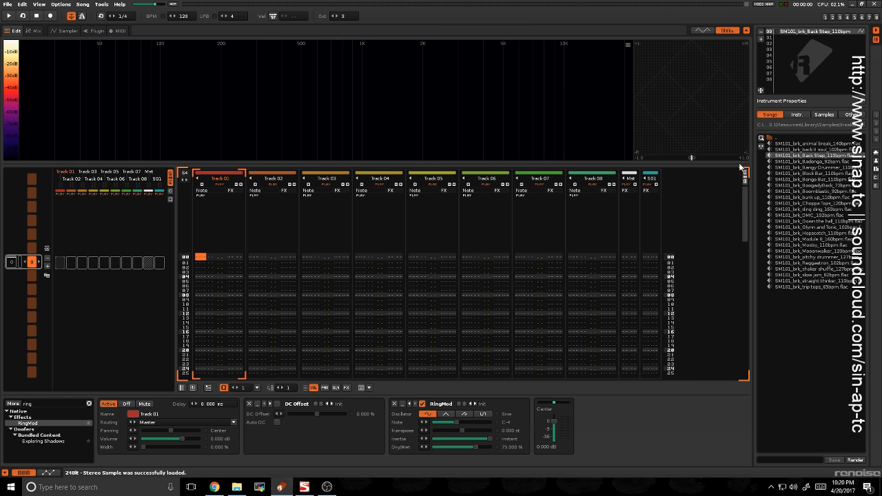
key(z)
click(212, 268)
drag(213, 269, 199, 248)
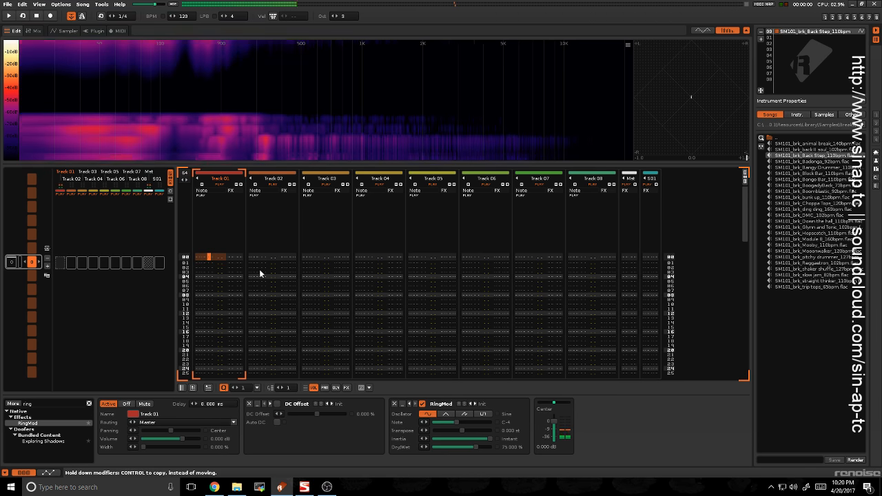
drag(453, 421, 480, 422)
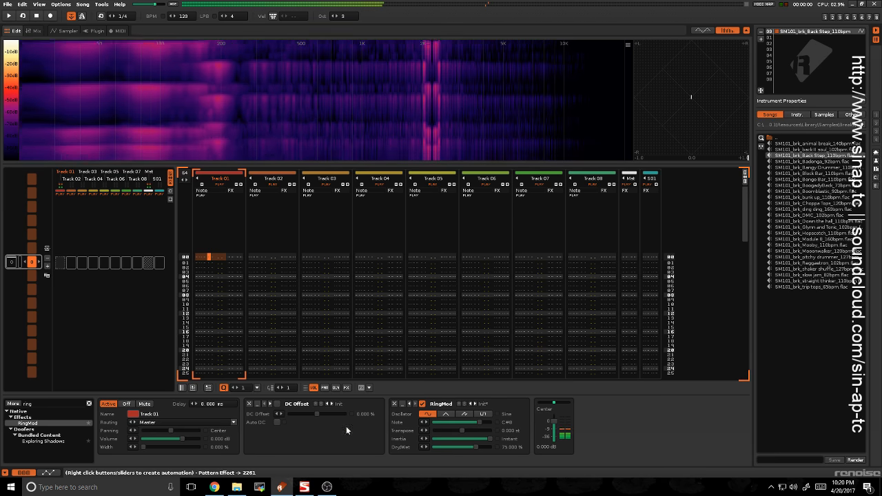
drag(477, 423, 442, 423)
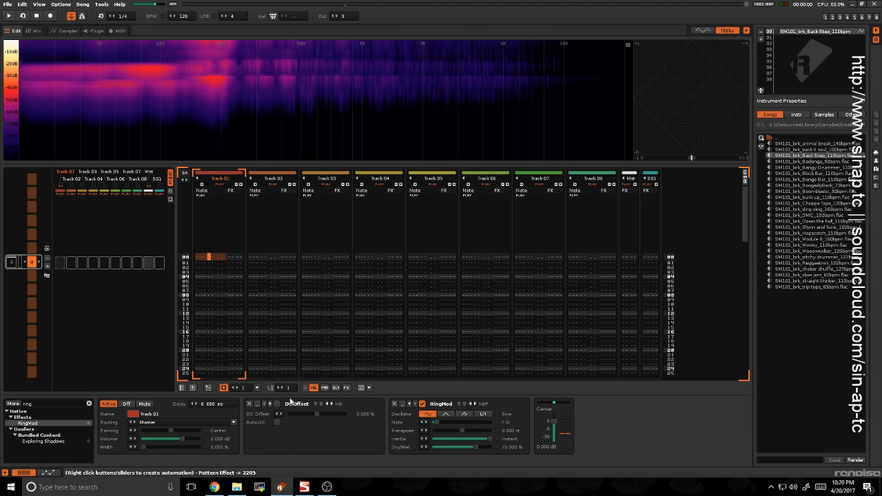
Delete the loaded Back Step breakbeat instrument from slot 00
right_click(799, 33)
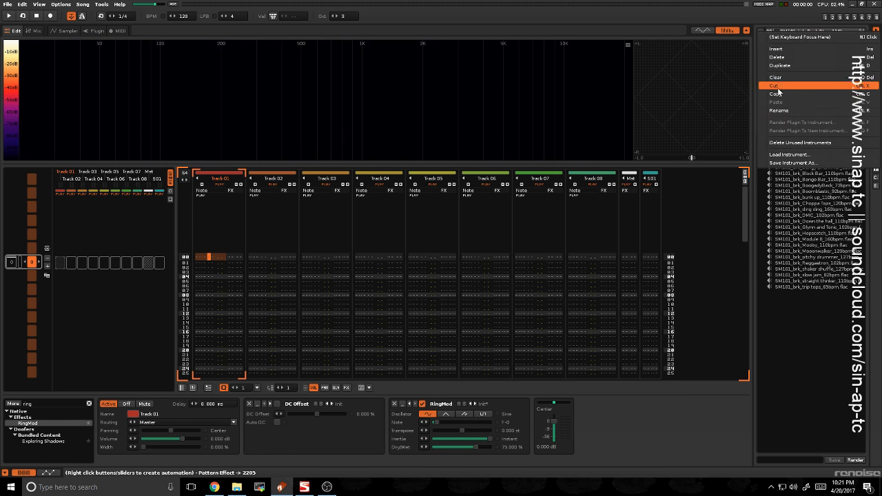
click(777, 57)
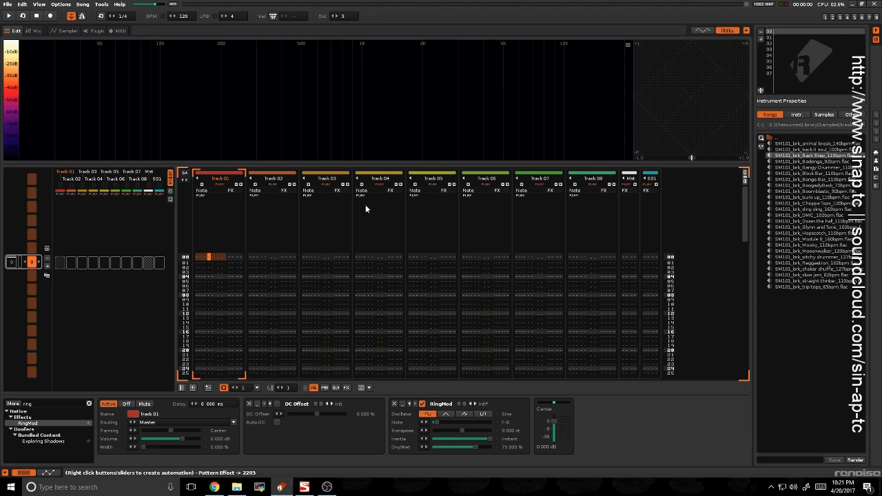
Set the DC Offset amount on Track 01 to 67.2 % and enable the effect
click(203, 256)
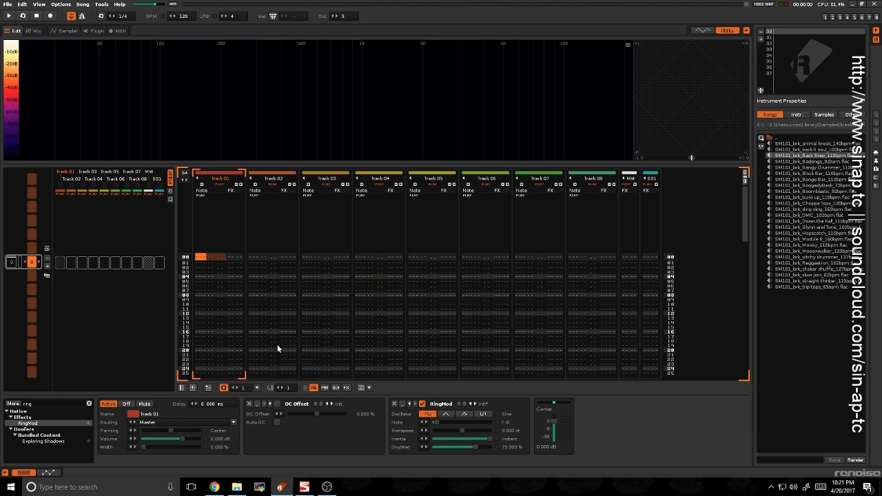
drag(316, 412, 336, 415)
click(276, 405)
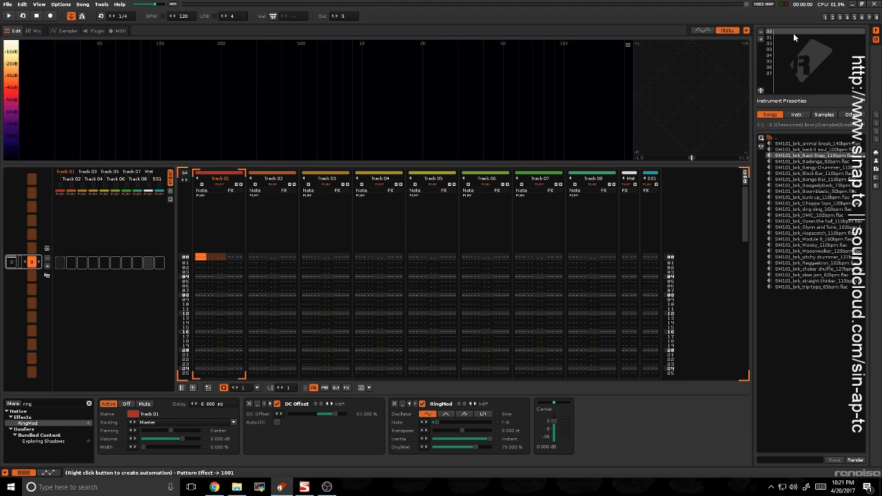
Create a new blank mono sample of 168 samples at 44100 Hz and 16 bit, with a flat waveform at zero
click(64, 31)
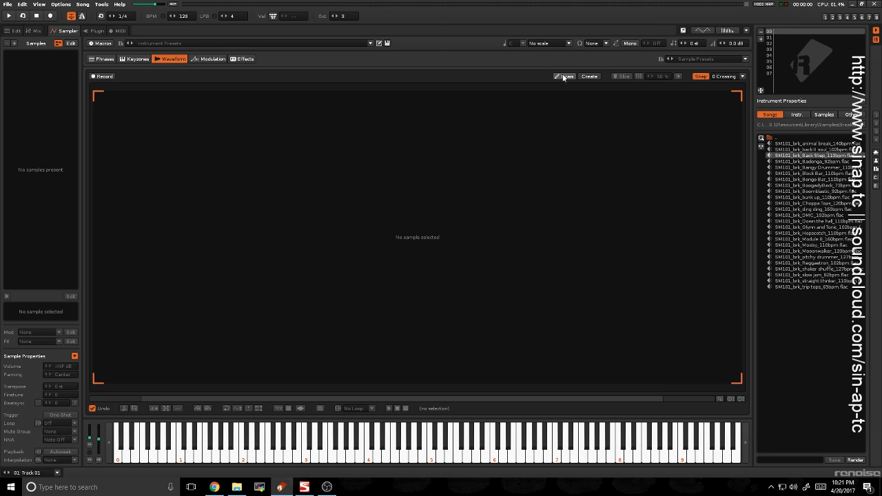
click(430, 209)
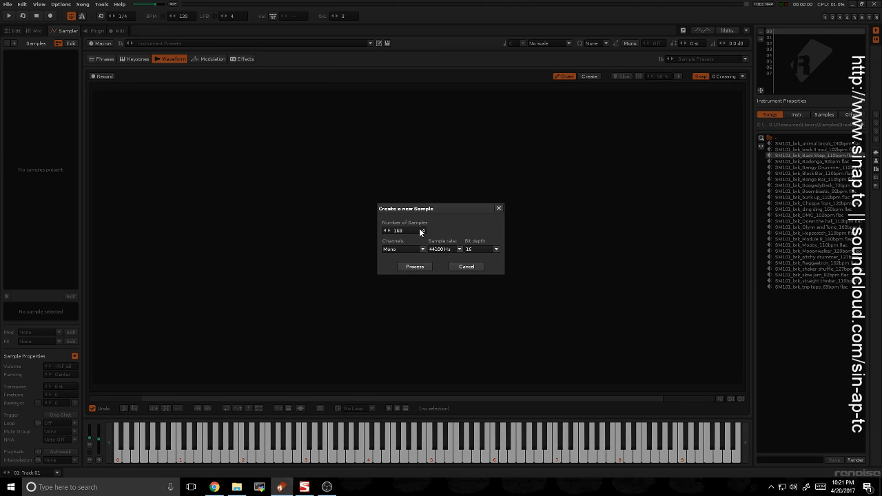
double_click(417, 233)
click(415, 266)
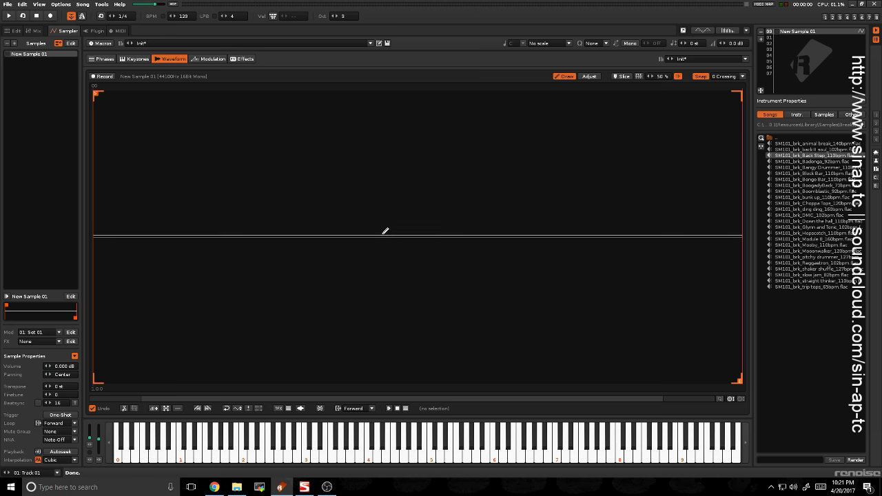
mouse_move(385, 234)
mouse_down()
mouse_move(388, 173)
mouse_move(393, 182)
mouse_move(607, 169)
mouse_move(309, 190)
mouse_move(519, 272)
mouse_move(429, 168)
mouse_move(369, 233)
mouse_up()
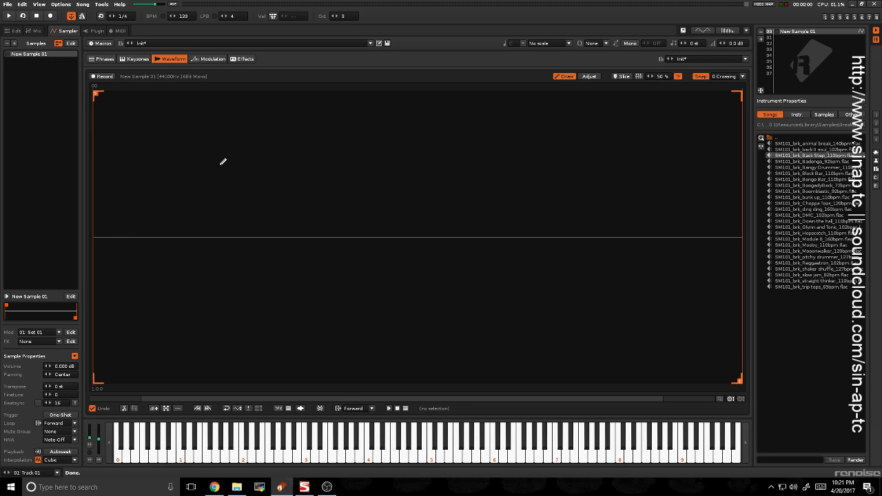
Rename the new instrument in slot 00 to "silence" from the pattern editor view
click(20, 31)
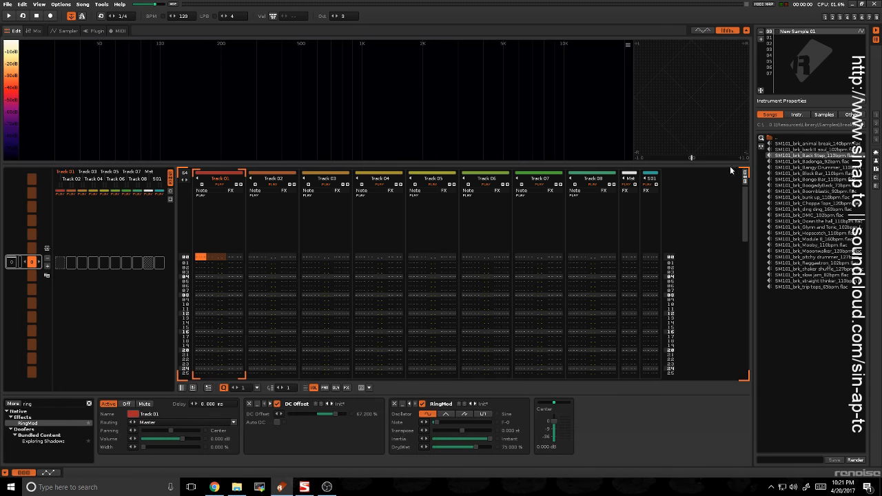
right_click(793, 33)
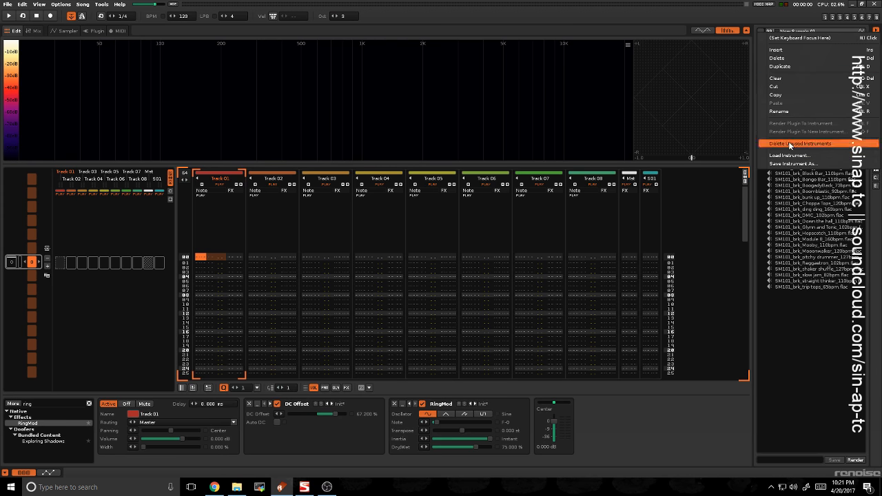
click(786, 111)
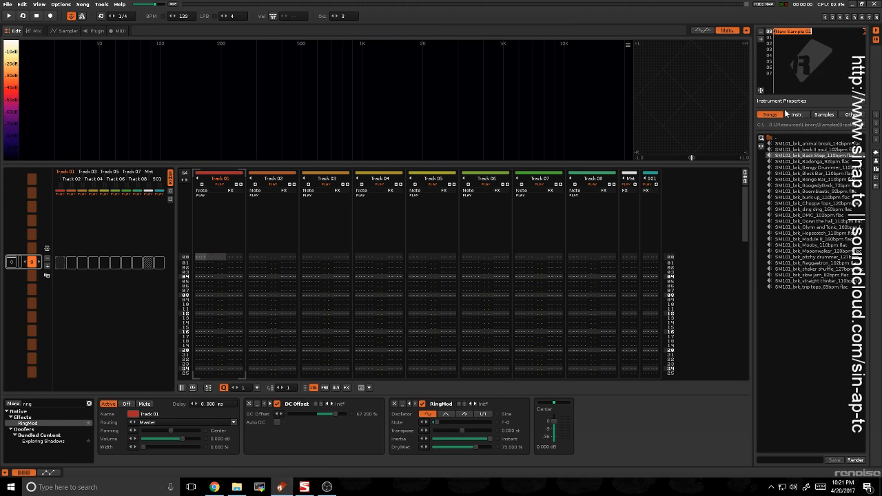
key(BackSpace)
text(silence)
key(Return)
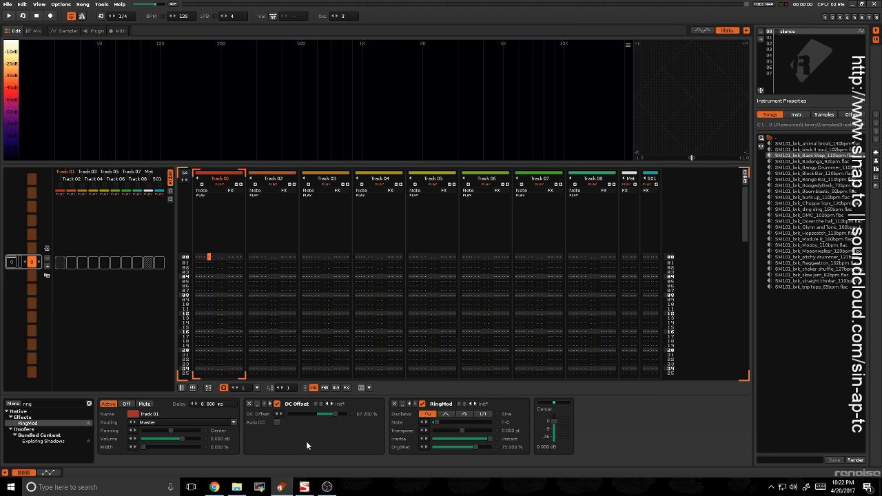
Set the DC Offset amount to 51.2 % and sound the silence instrument on Track 01
drag(336, 416, 338, 416)
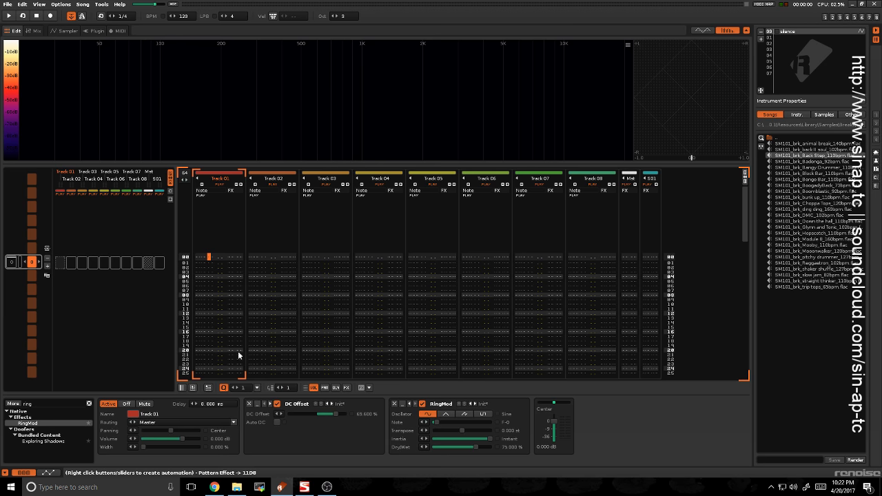
drag(334, 418, 332, 418)
click(205, 256)
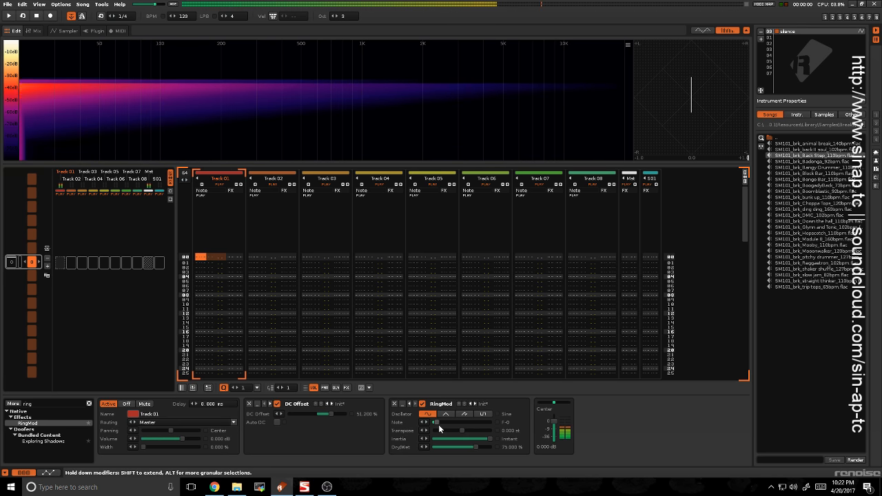
Check the silent sample's waveform in the sampler, and display the track scopes above the pattern editor
click(67, 30)
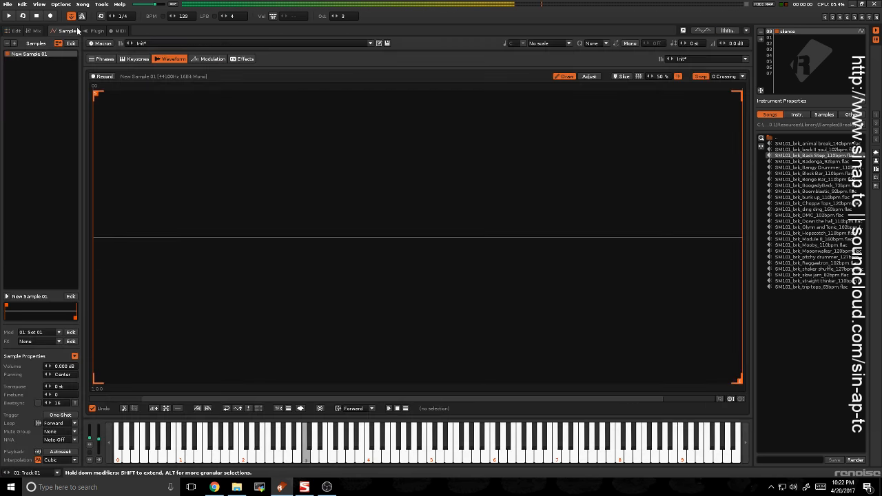
click(13, 31)
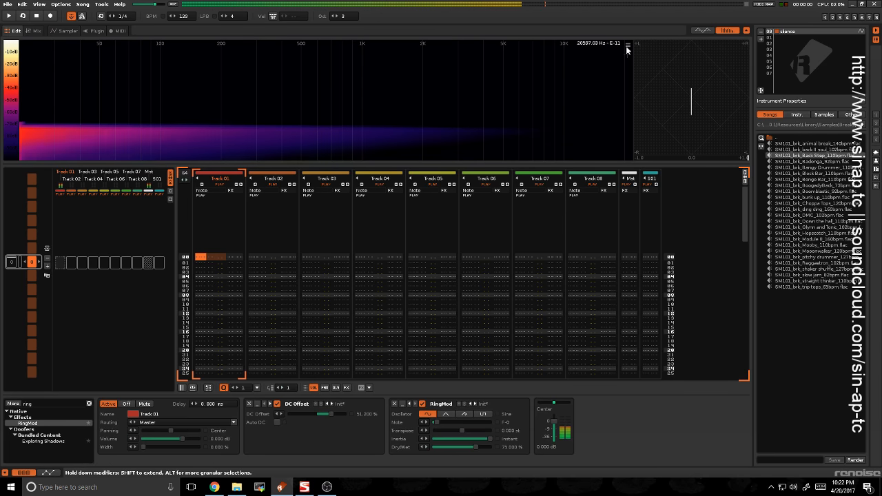
click(701, 30)
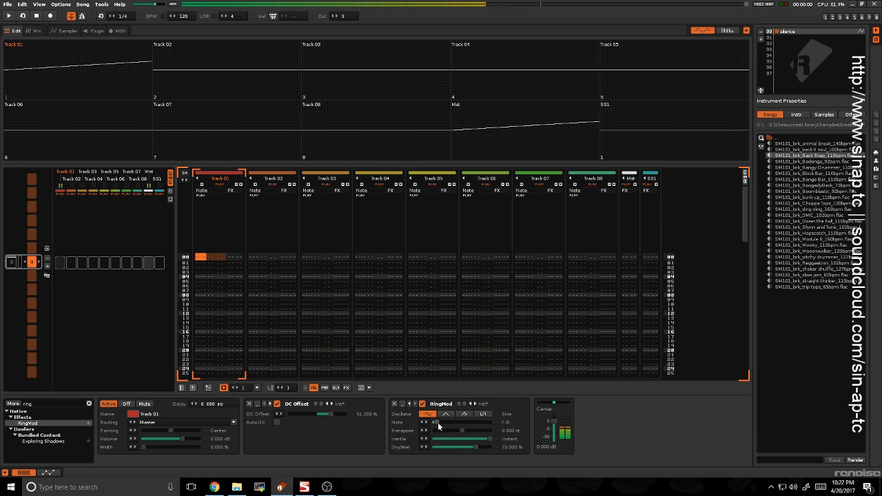
Raise the RingMod note to G-6 and play the silence instrument to audition the tone
drag(437, 423, 438, 422)
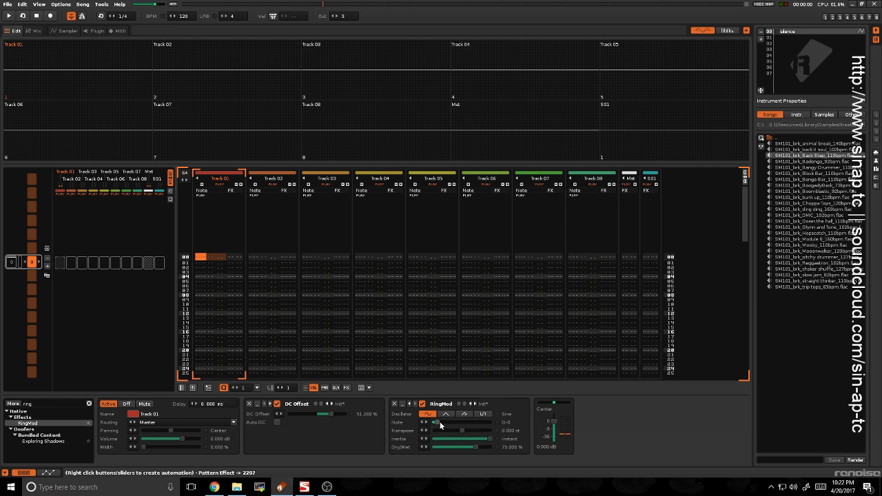
drag(437, 424, 470, 423)
key(z)
key(z)
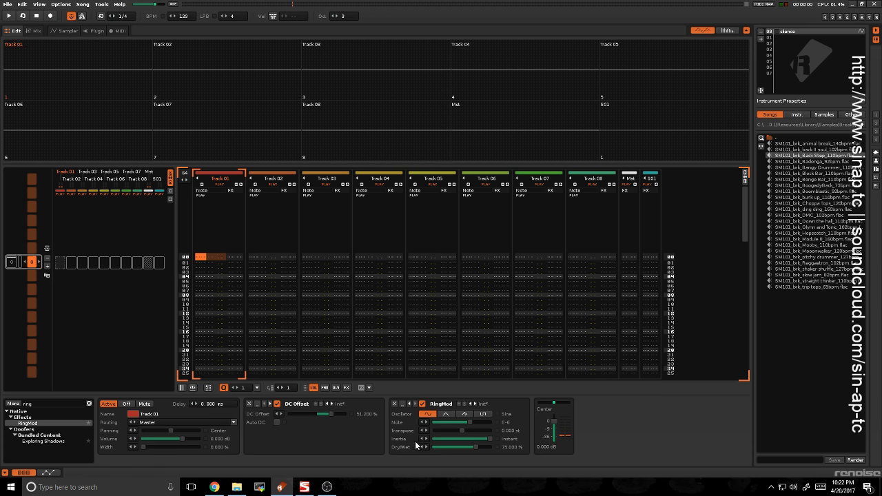
key(z)
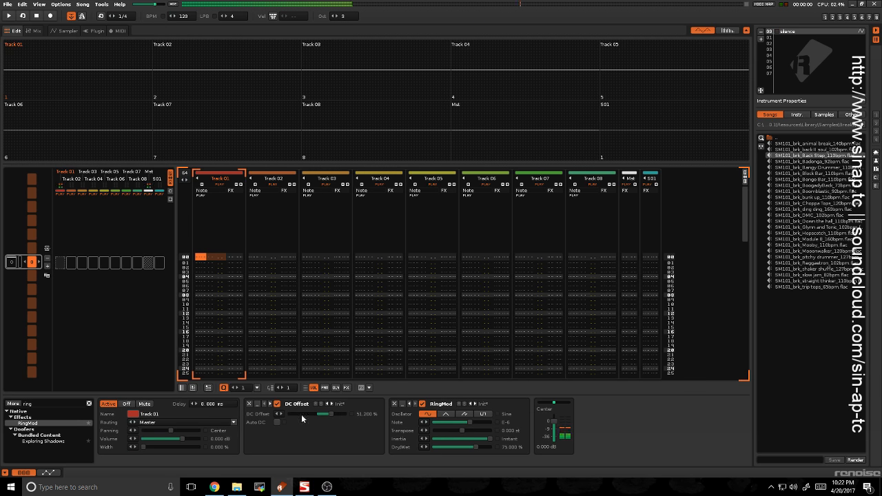
Add a Key Tracker to Track 01's effect chain, placed between DC Offset and RingMod
click(54, 405)
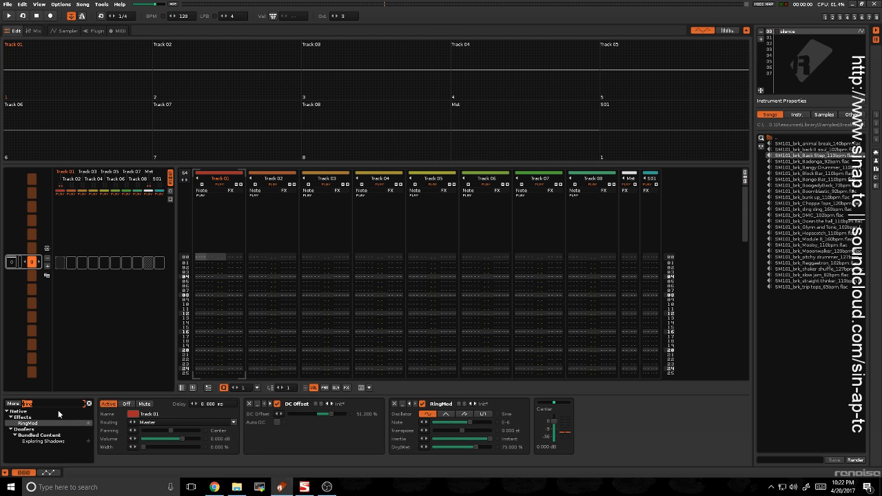
key(BackSpace)
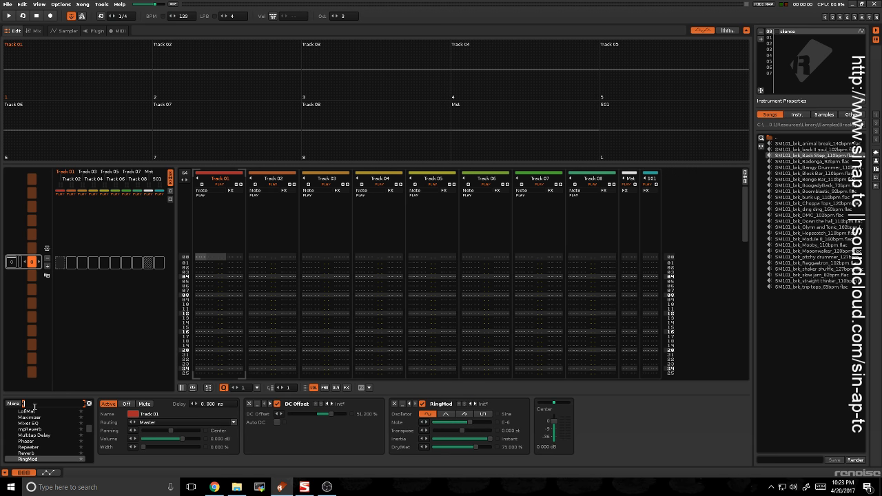
text(Key)
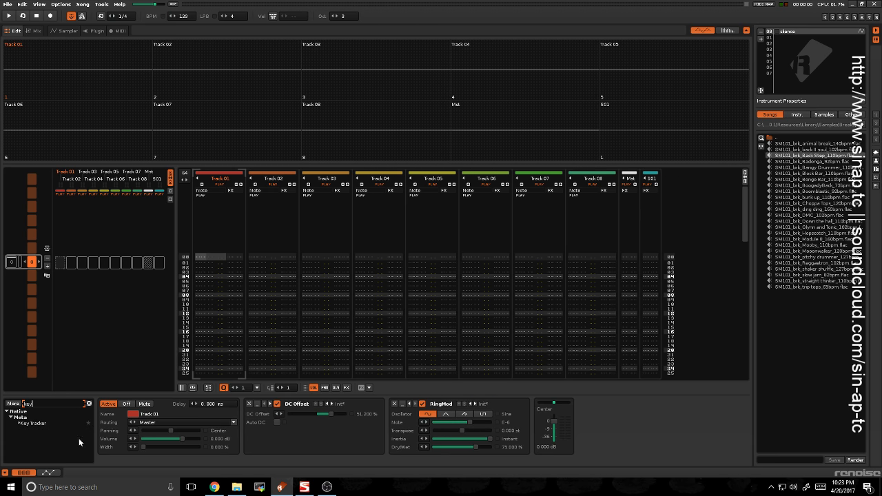
drag(39, 422, 245, 414)
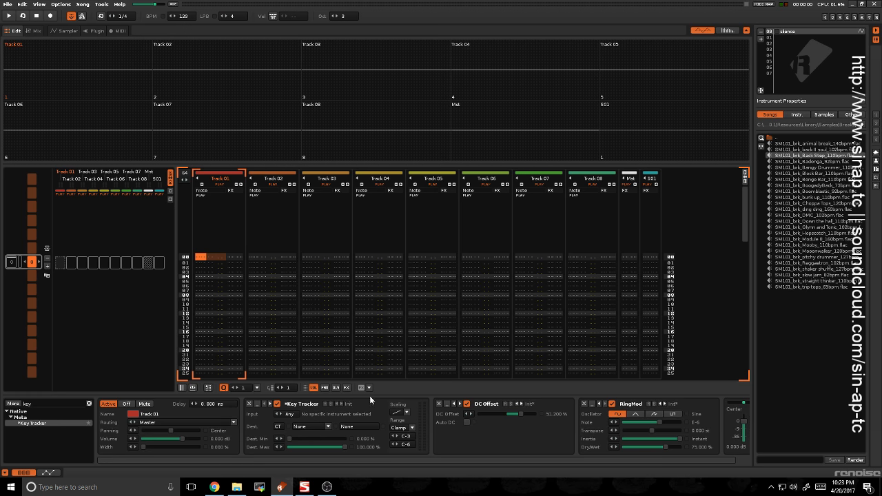
click(270, 405)
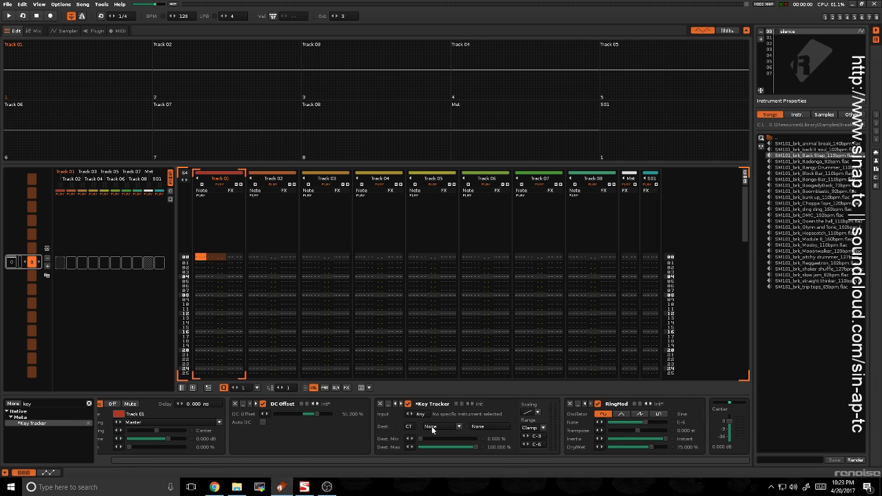
Route the Key Tracker's destination to the RingMod's Note parameter
click(432, 428)
click(431, 418)
click(497, 426)
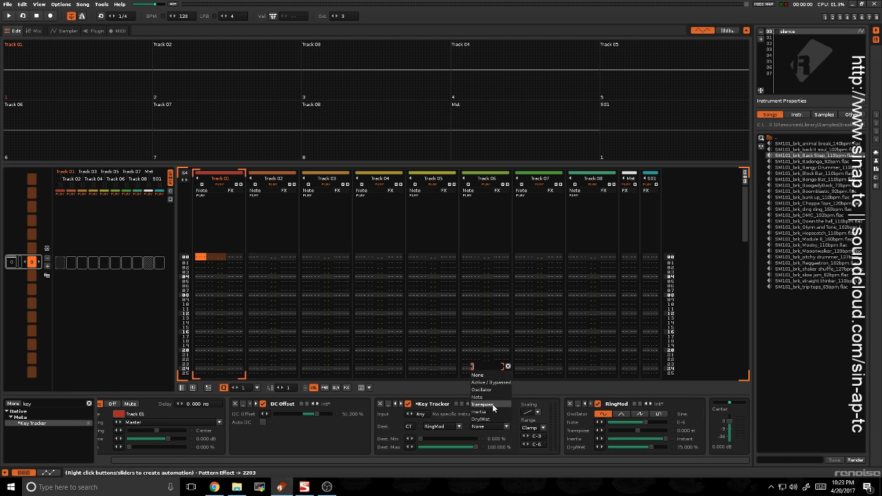
click(478, 397)
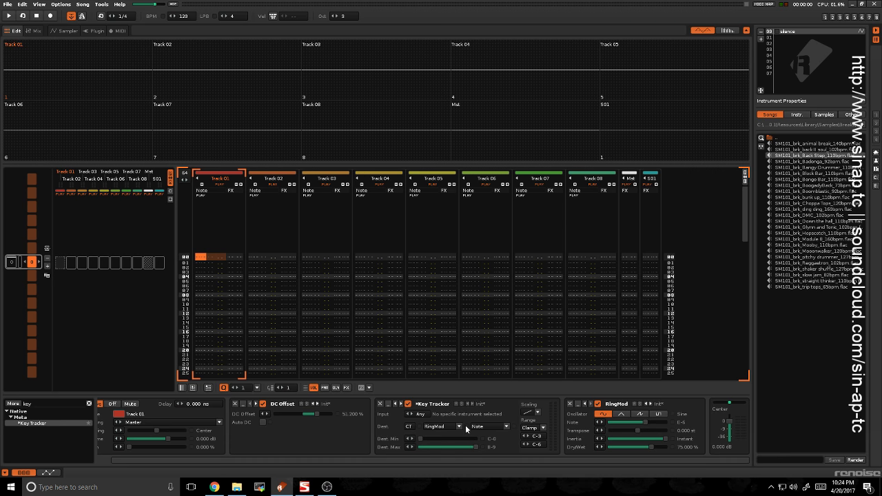
Set the Key Tracker's destination range to a minimum of C-3 and a maximum of C-6
click(490, 437)
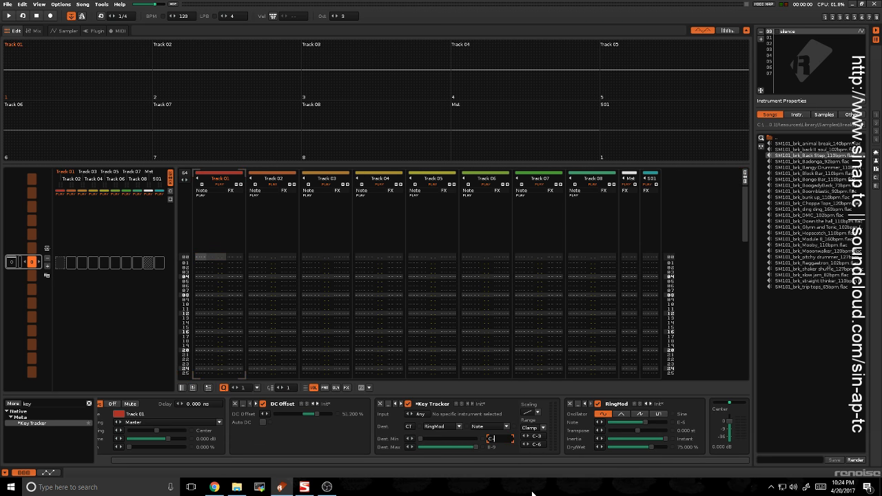
key(Tab)
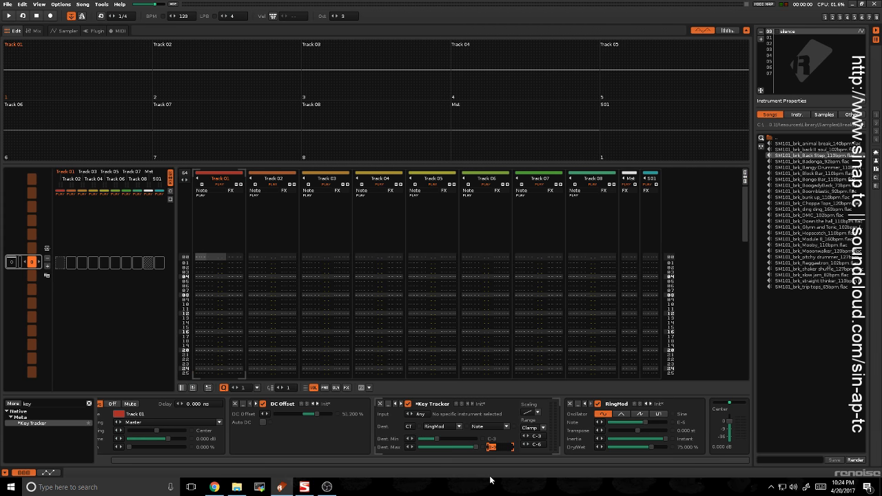
text(C-6)
key(Return)
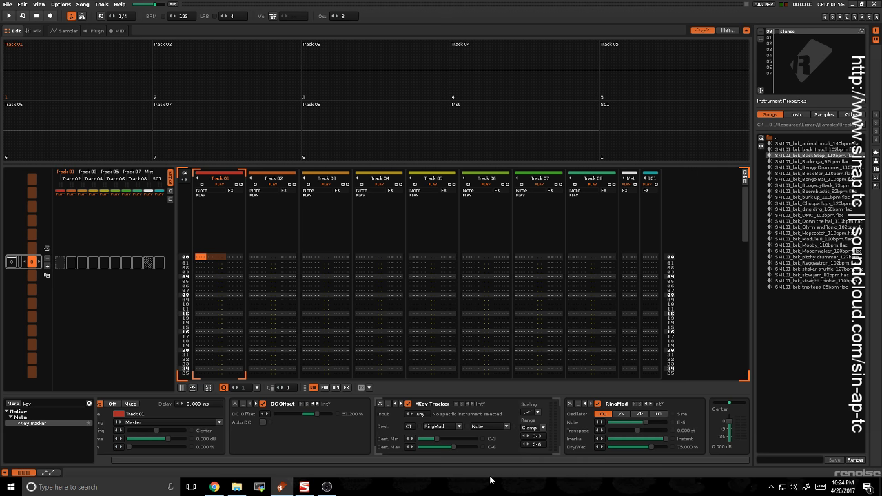
Play several different notes on the silence instrument to audition the key-tracked pitch
key(r)
key(i)
key(o)
key(bracketleft)
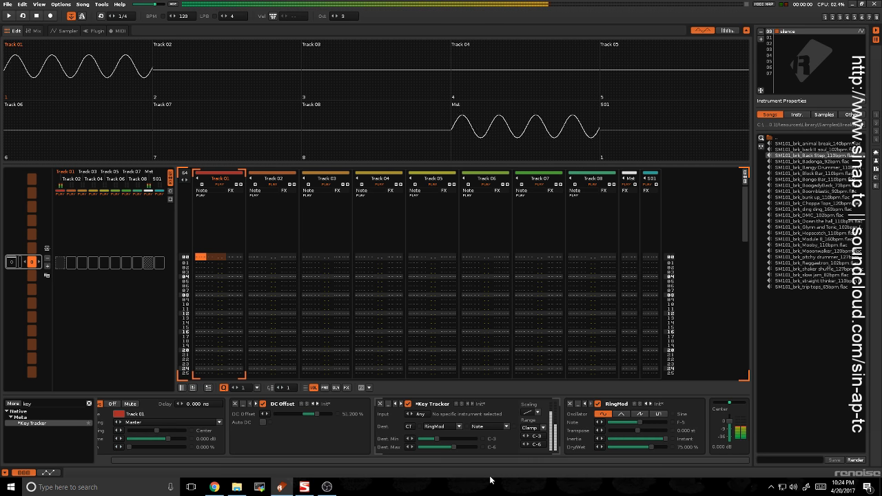
key(r)
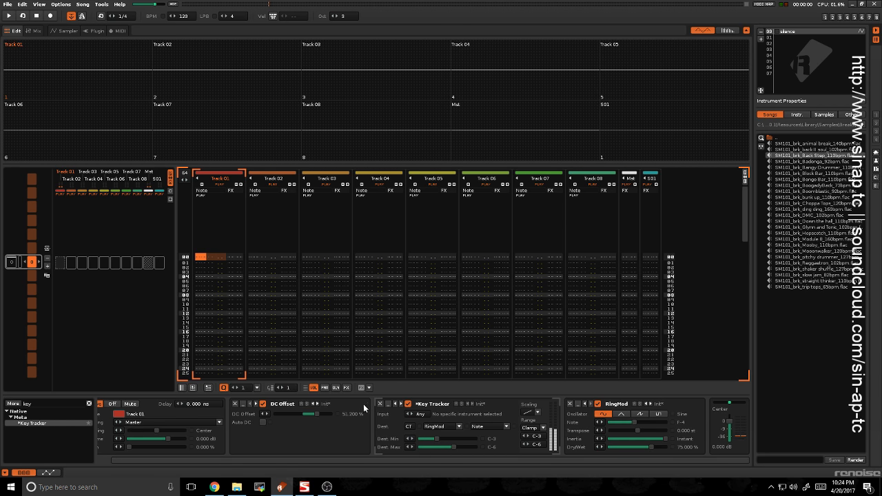
Audition the RingMod's triangle, sawtooth and square oscillators, and return it to sine
click(623, 412)
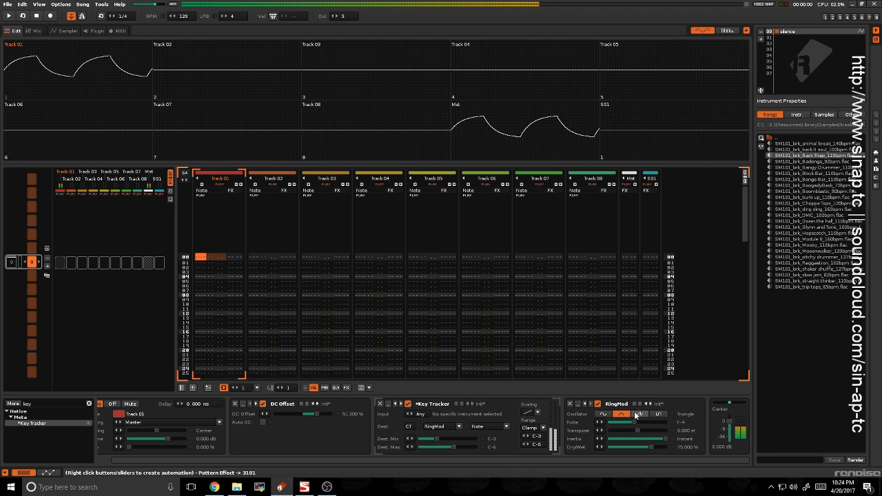
click(644, 412)
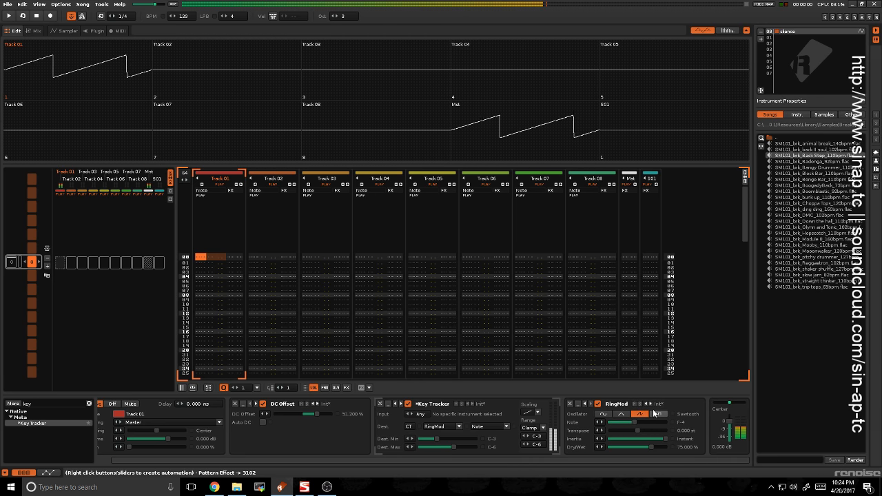
click(657, 413)
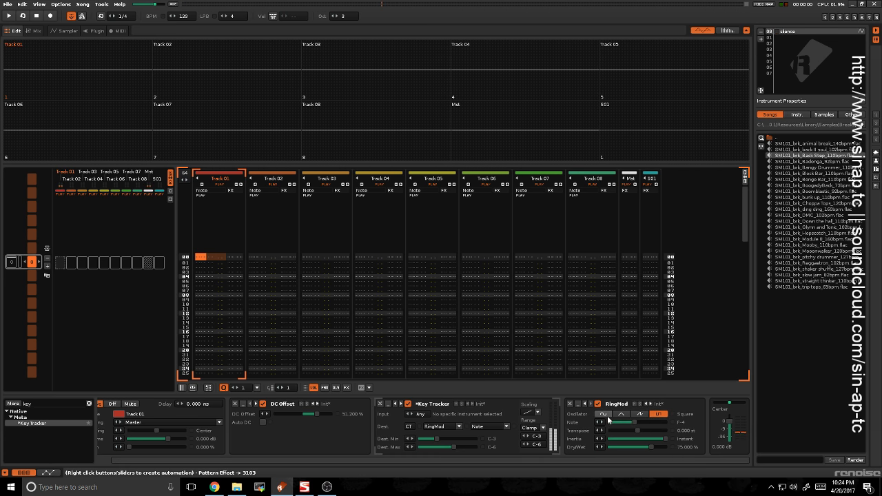
click(604, 415)
Add an LFO between the Key Tracker and RingMod, and route it to the RingMod's Transpose parameter
click(86, 404)
text(lfo)
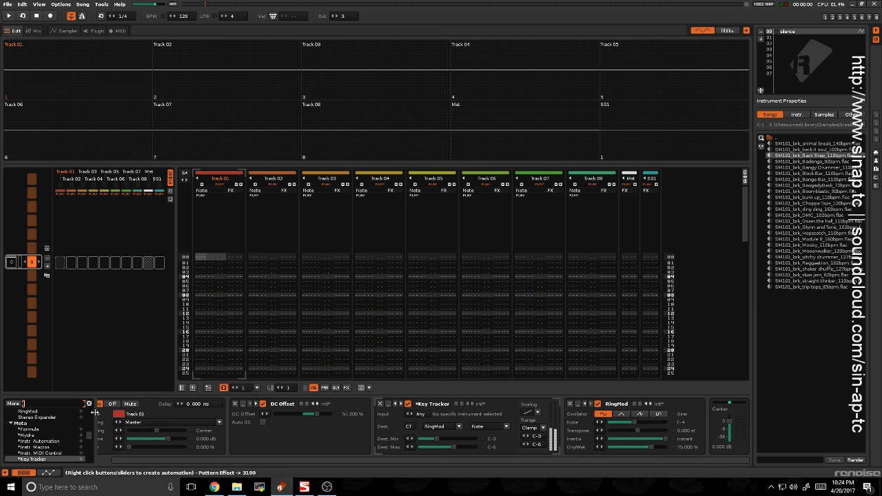
drag(29, 425, 417, 424)
click(440, 419)
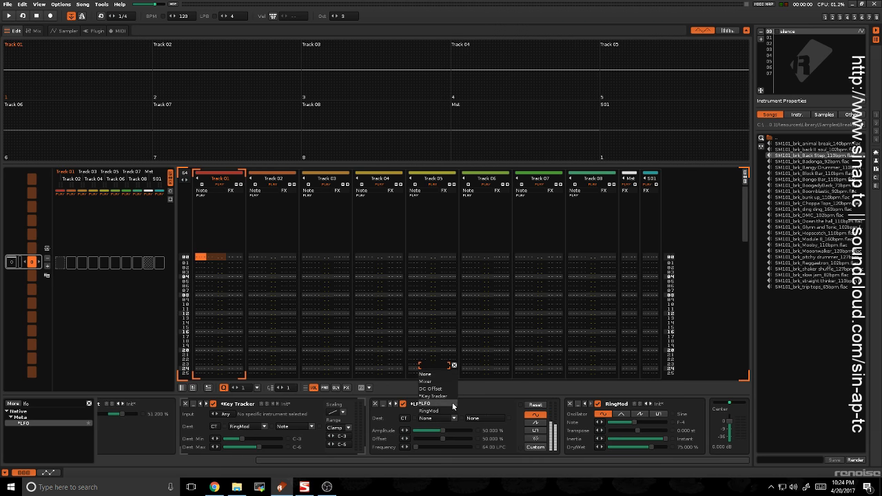
click(445, 411)
click(484, 418)
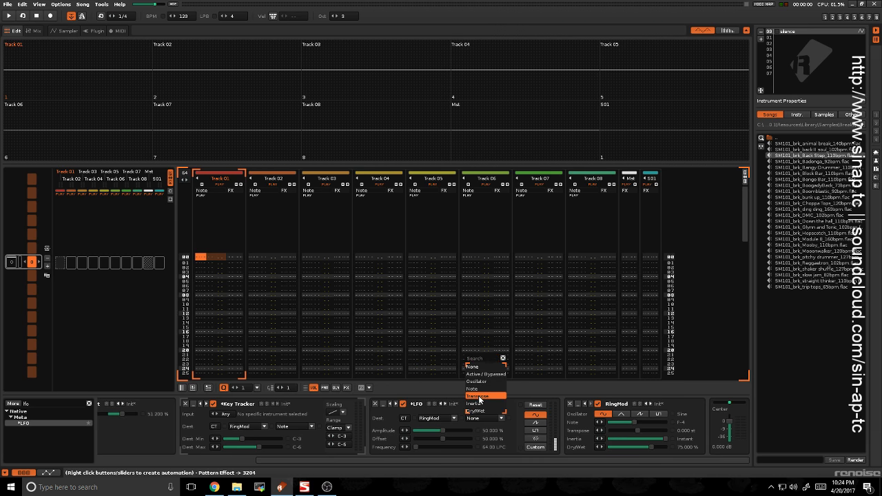
click(482, 396)
Set the LFO's amplitude to 2.4 % and frequency to about 2.28 LPC, and switch the RingMod oscillator to triangle
mouse_move(441, 430)
mouse_down()
mouse_move(416, 430)
mouse_move(440, 446)
mouse_up()
key(space)
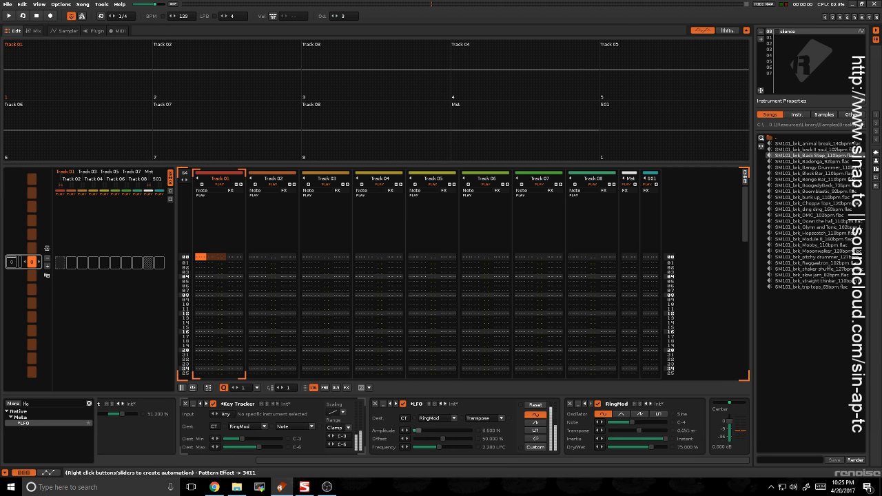
drag(418, 430, 415, 433)
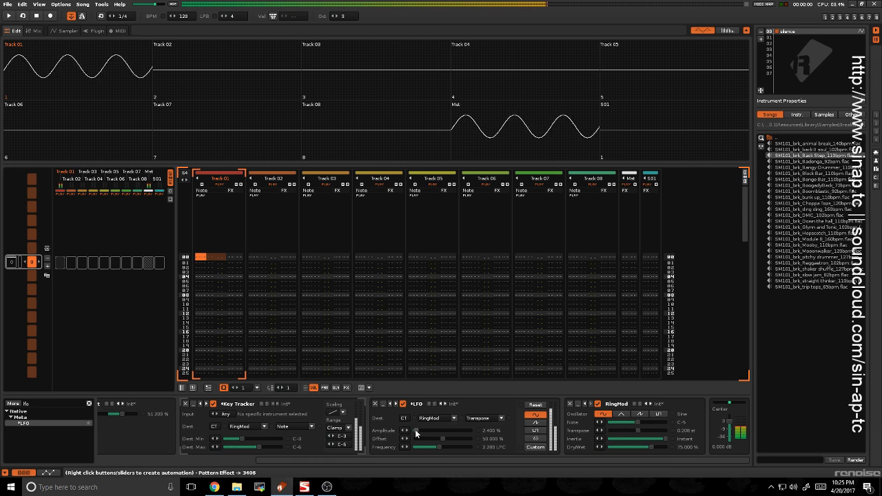
click(621, 415)
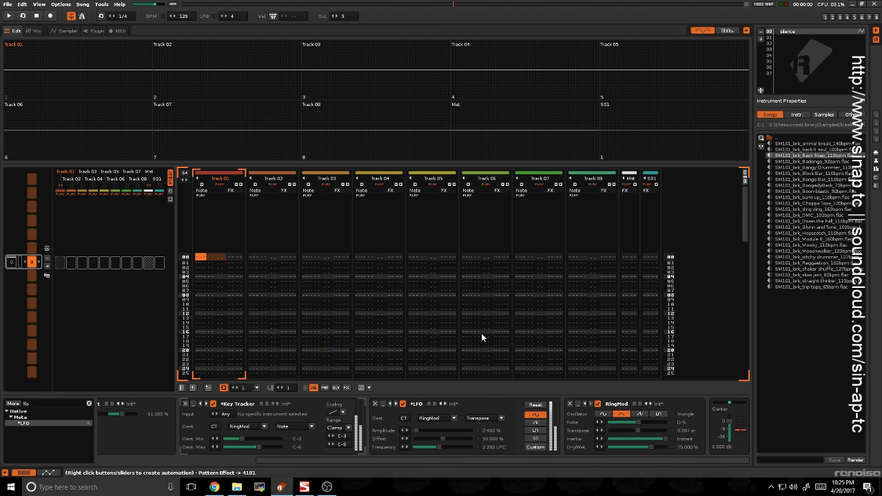
Add a Gainer after RingMod at the end of the chain, and set its gain to -1.27 dB
click(47, 405)
key(BackSpace)
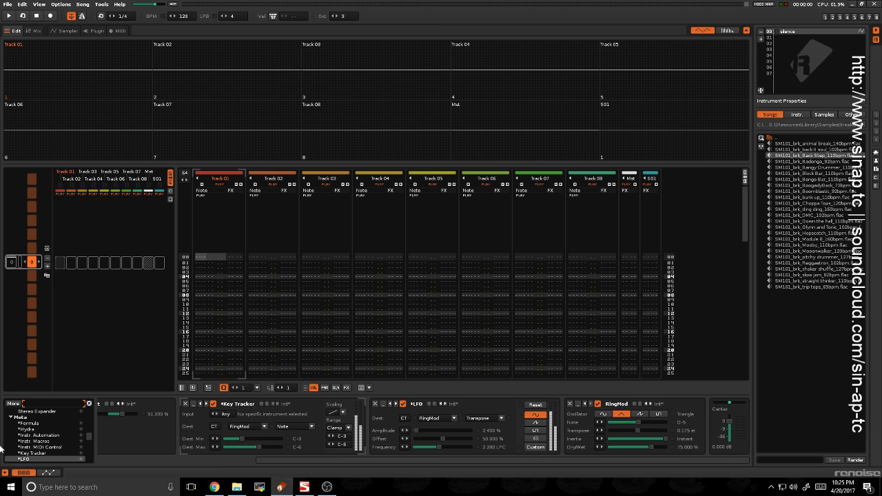
text(gain)
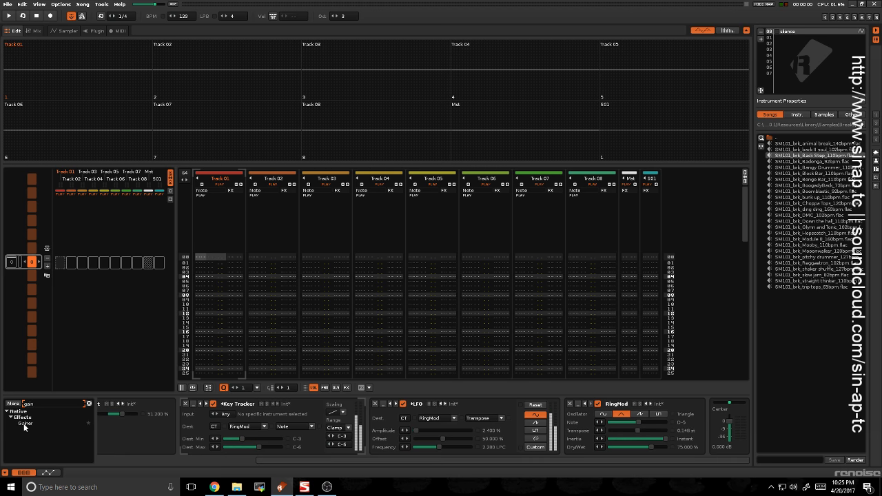
drag(24, 423, 665, 437)
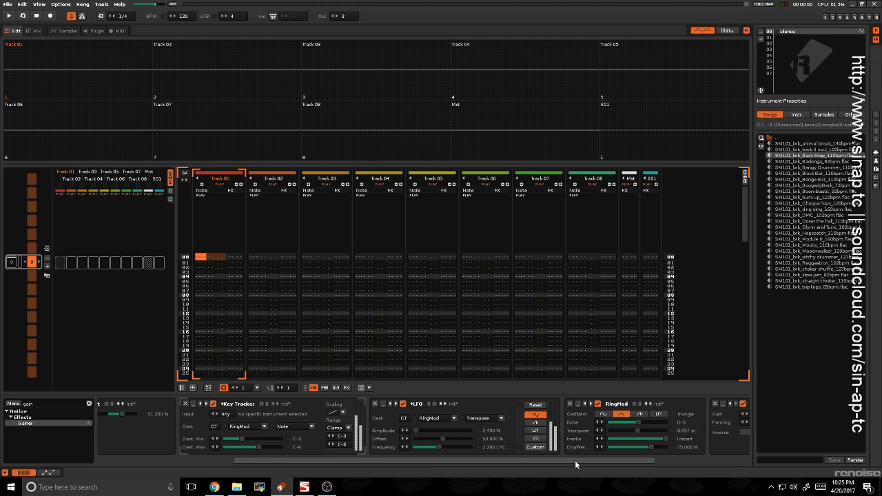
drag(575, 460, 782, 453)
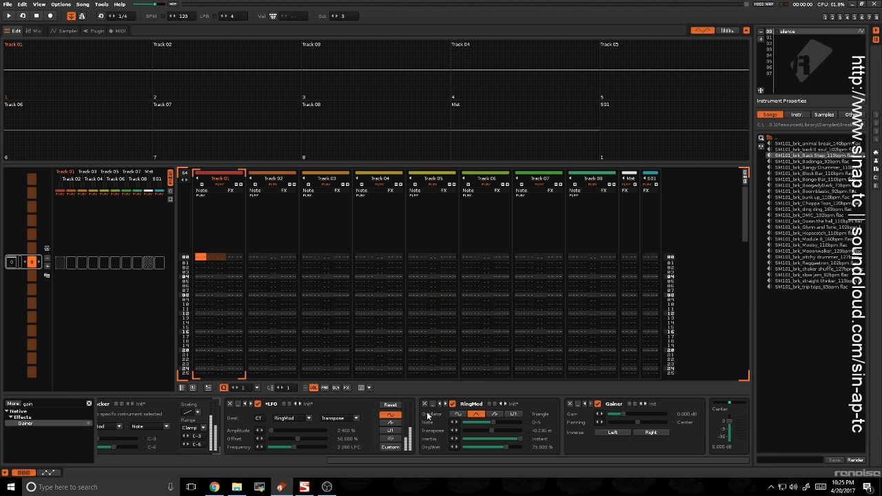
key(space)
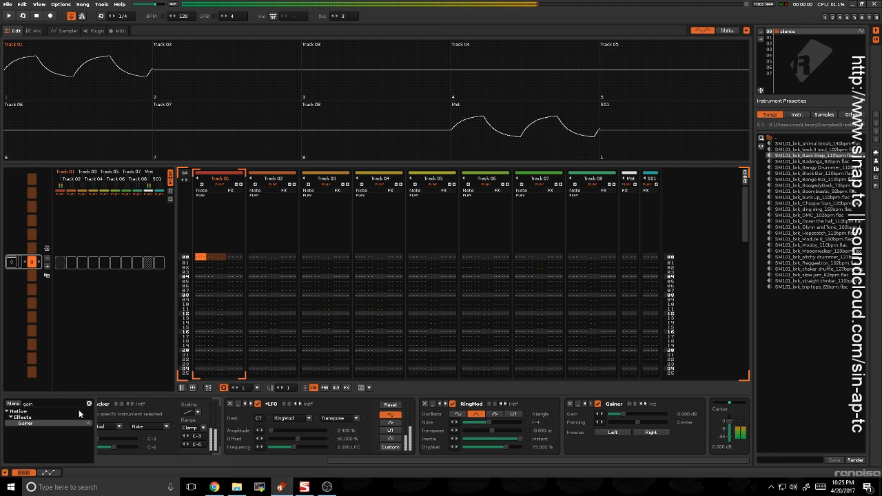
mouse_move(621, 414)
mouse_down()
mouse_move(611, 413)
mouse_move(622, 414)
mouse_up()
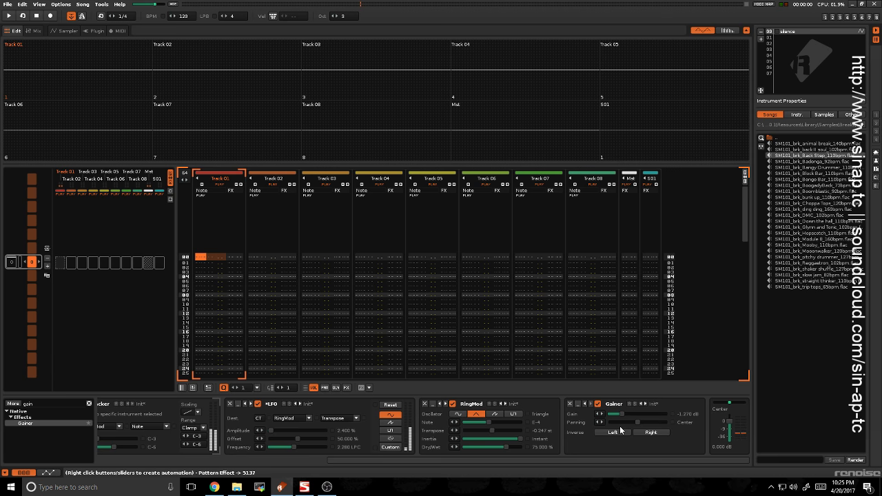
Add a second LFO between RingMod and the Gainer
click(52, 407)
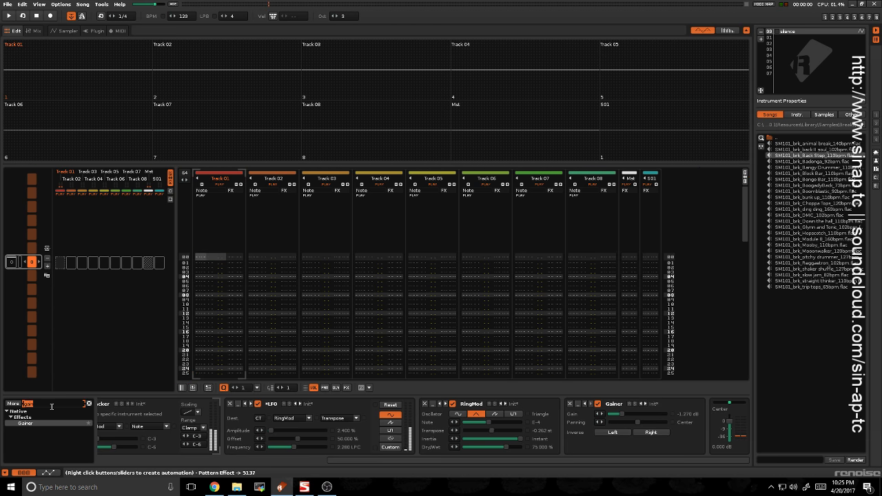
text(lfo)
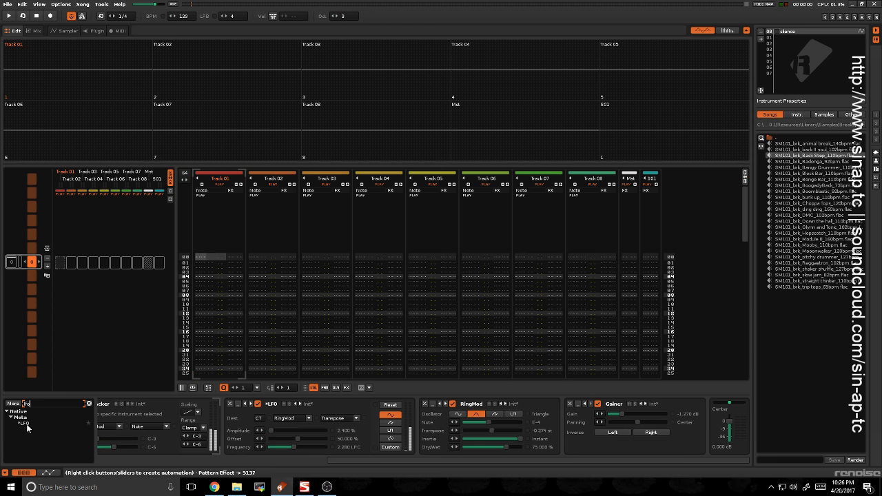
drag(27, 428, 542, 417)
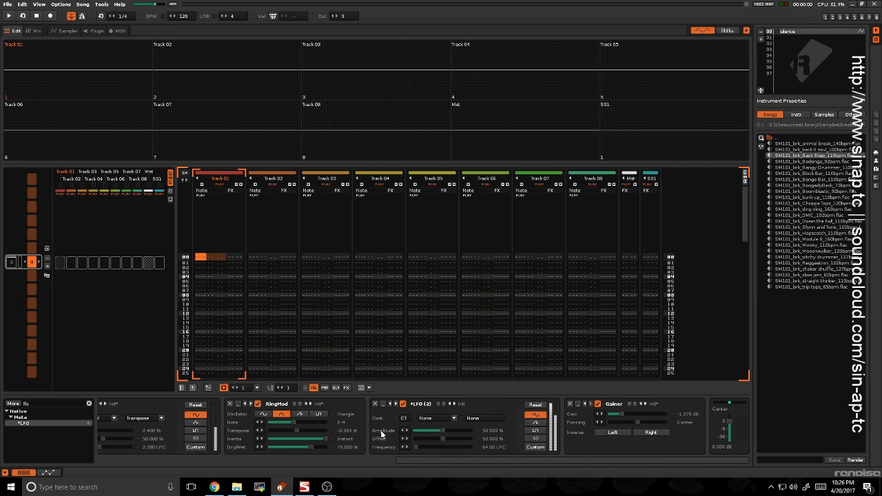
Find the Velocity Tracker device and add it between RingMod and LFO (2)
click(48, 403)
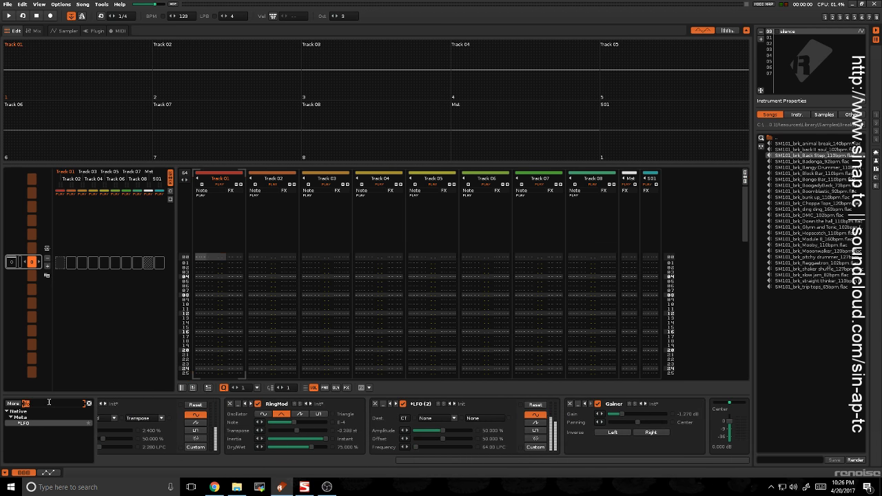
text(ve)
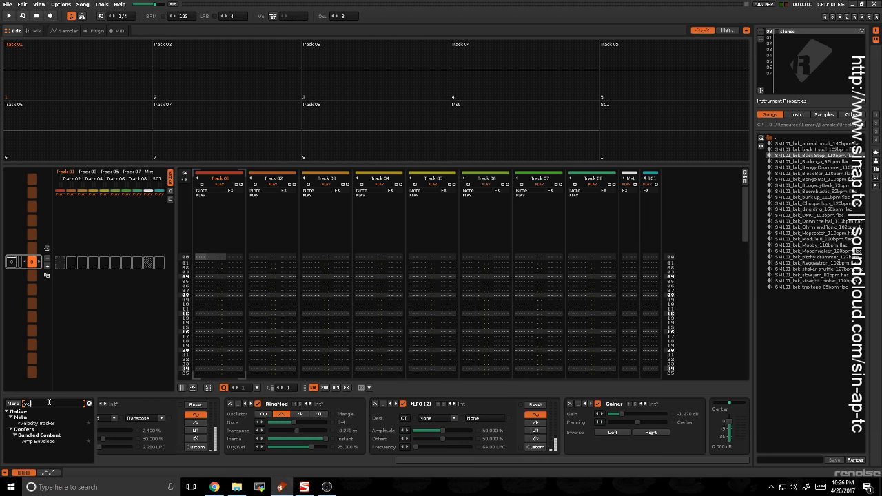
text(l)
drag(38, 423, 362, 455)
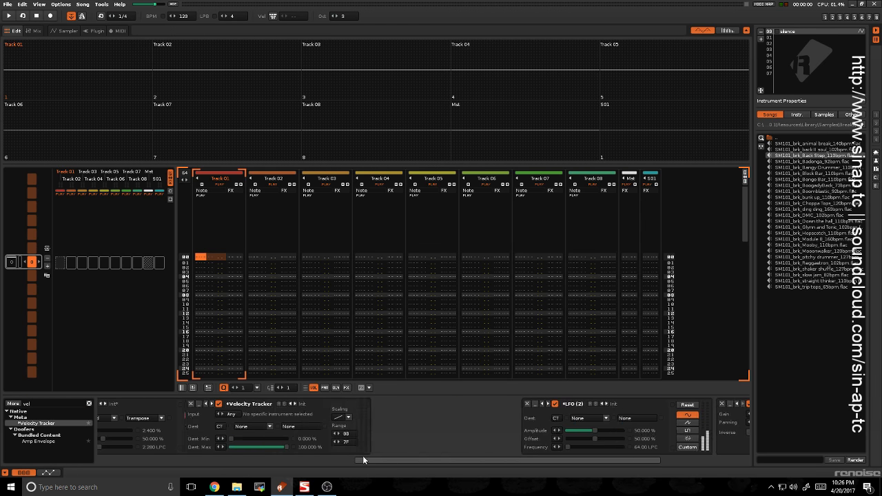
drag(497, 460, 560, 459)
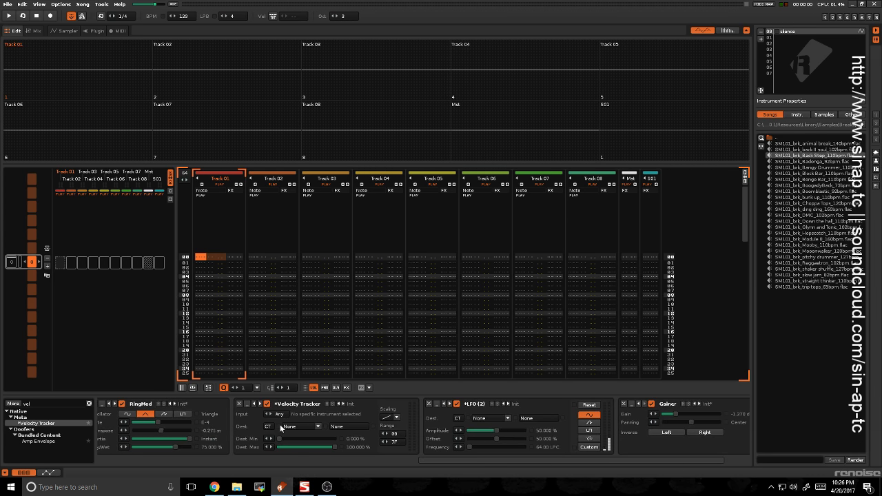
Route the Velocity Tracker to the first LFO's Reset parameter
click(297, 426)
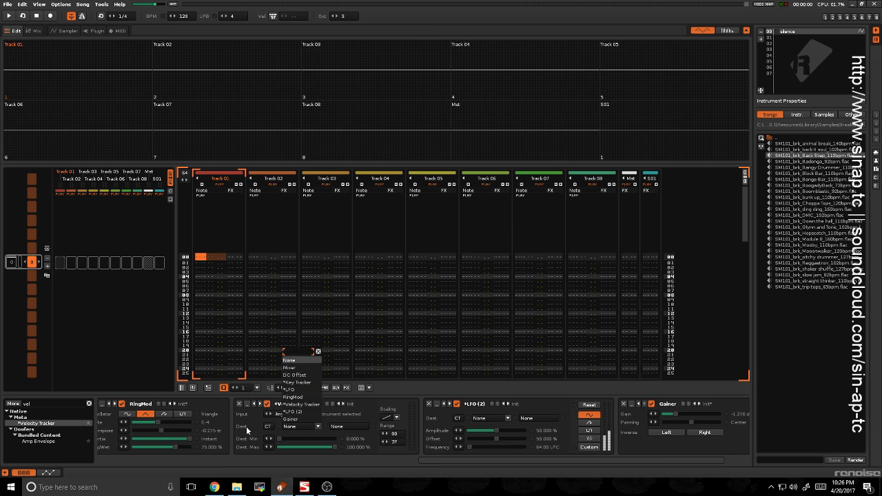
click(246, 426)
click(297, 424)
click(296, 398)
click(338, 427)
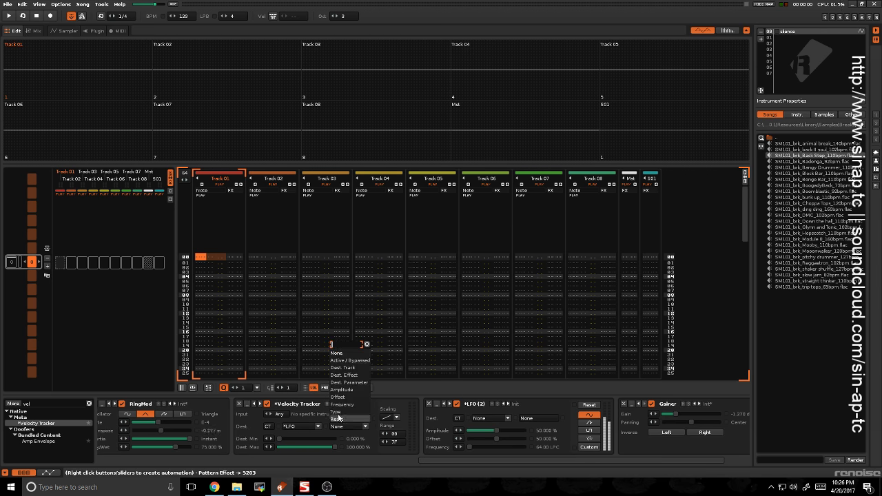
click(341, 355)
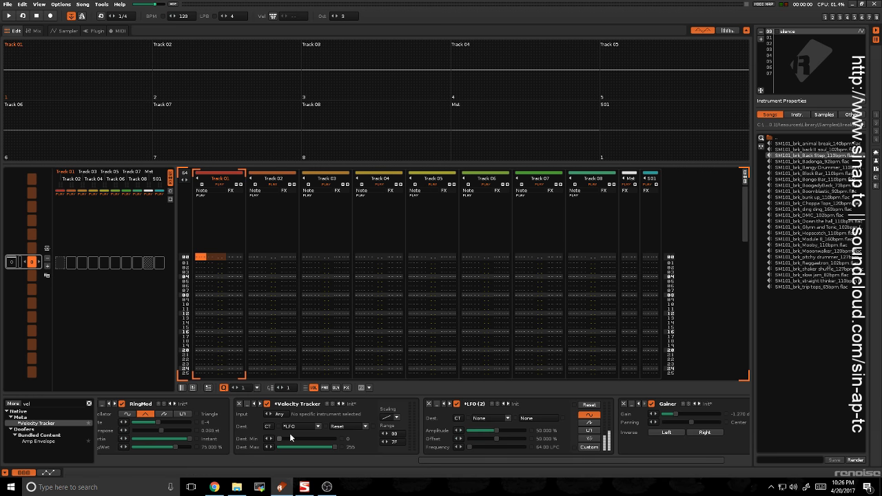
Switch LFO (2) to the custom waveform and set the Velocity Tracker's destination maximum to 0
click(588, 446)
drag(584, 461, 624, 460)
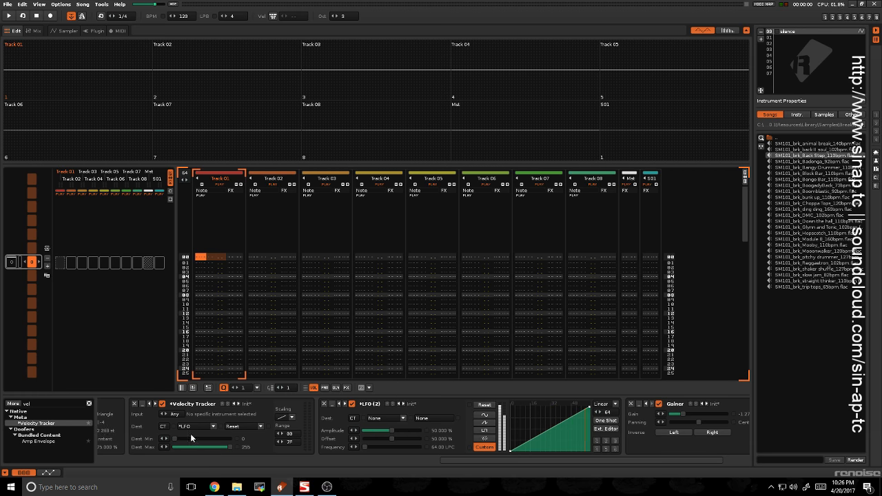
drag(231, 447, 185, 447)
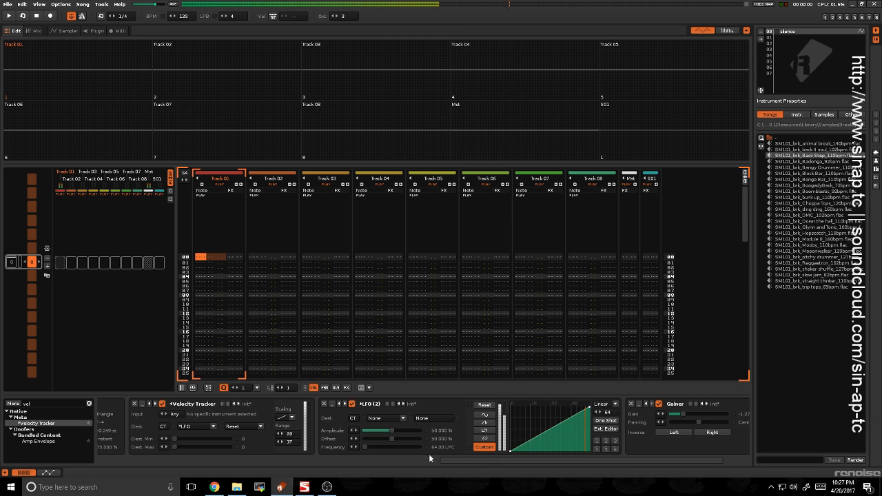
drag(204, 279, 211, 287)
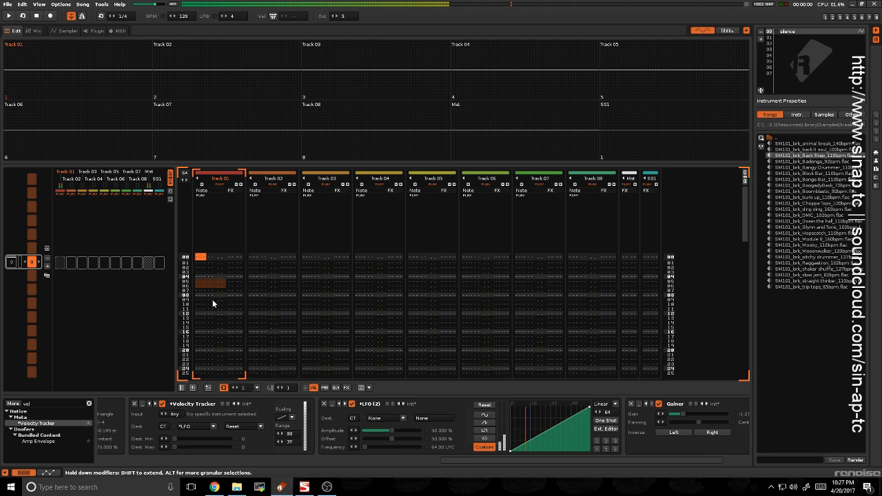
Route the Velocity Tracker to the Reset parameter of LFO (2)
click(189, 427)
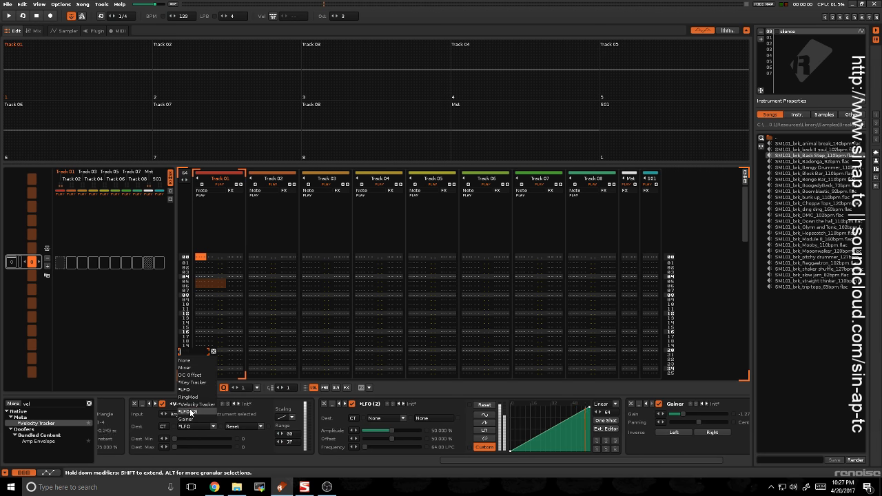
click(191, 412)
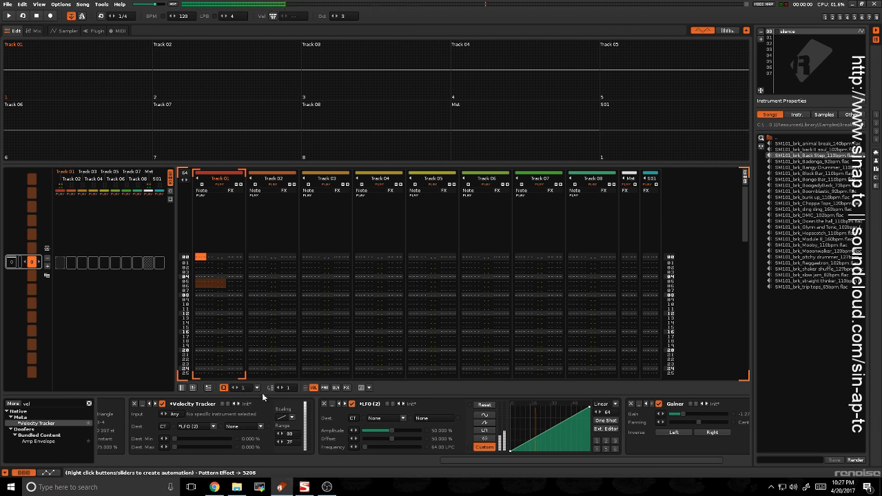
click(243, 426)
click(233, 419)
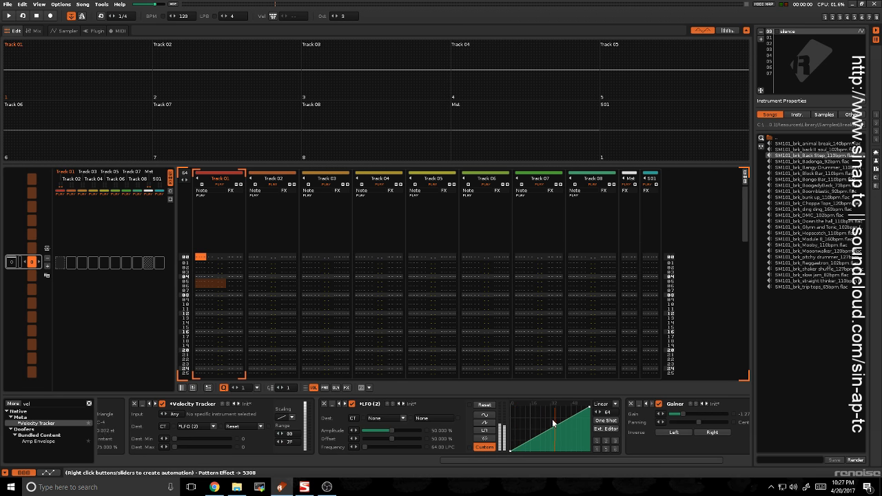
Route LFO (2) to the Gainer's Gain parameter
click(396, 418)
click(386, 401)
click(424, 418)
click(419, 403)
Find the Hydra device and add it between LFO (2) and the Gainer
click(71, 406)
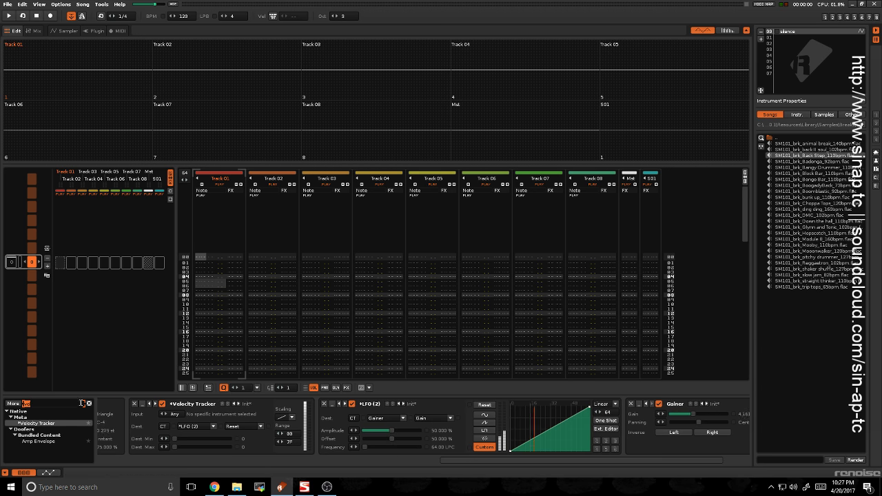
key(BackSpace)
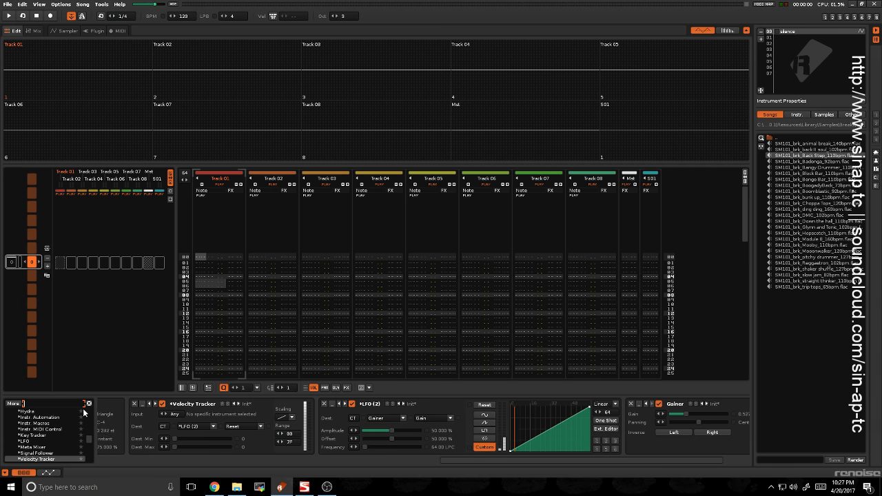
text(hy)
click(19, 426)
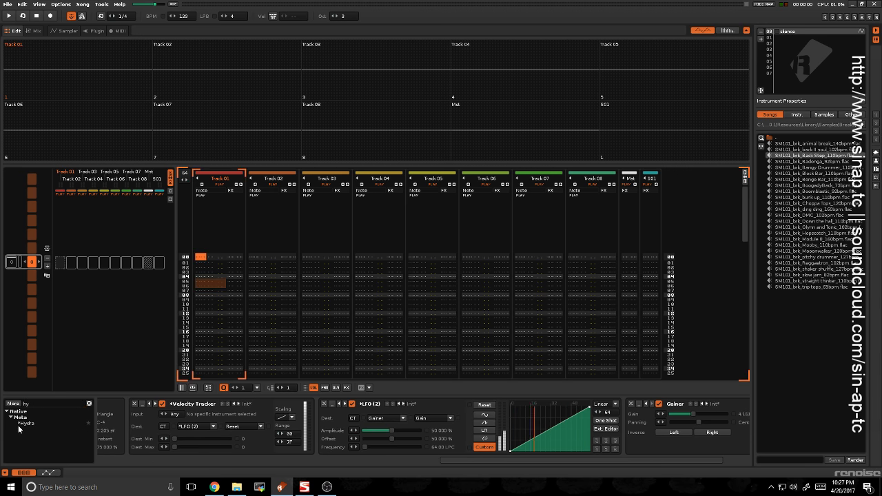
drag(22, 423, 565, 428)
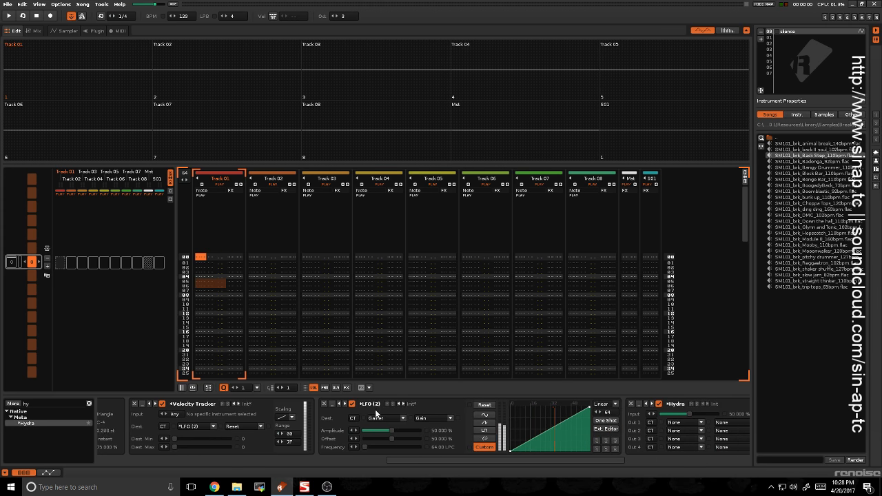
Route LFO (2) to the Hydra's Input and set the LFO's amplitude to 100 %
click(377, 417)
click(380, 404)
click(418, 418)
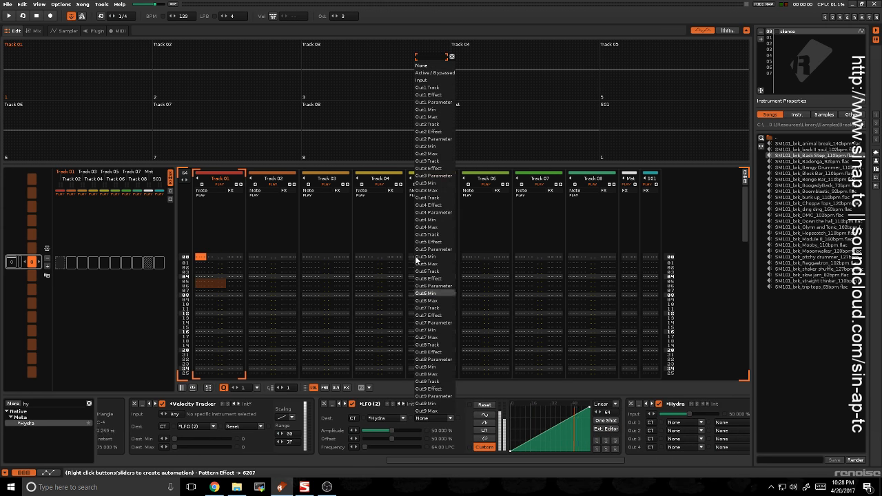
click(428, 81)
scroll(555, 451, right, 5)
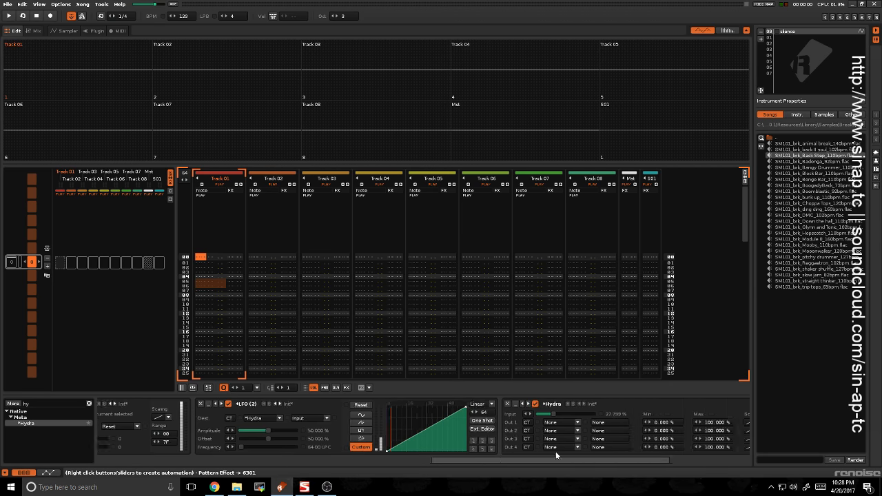
scroll(570, 469, left, 5)
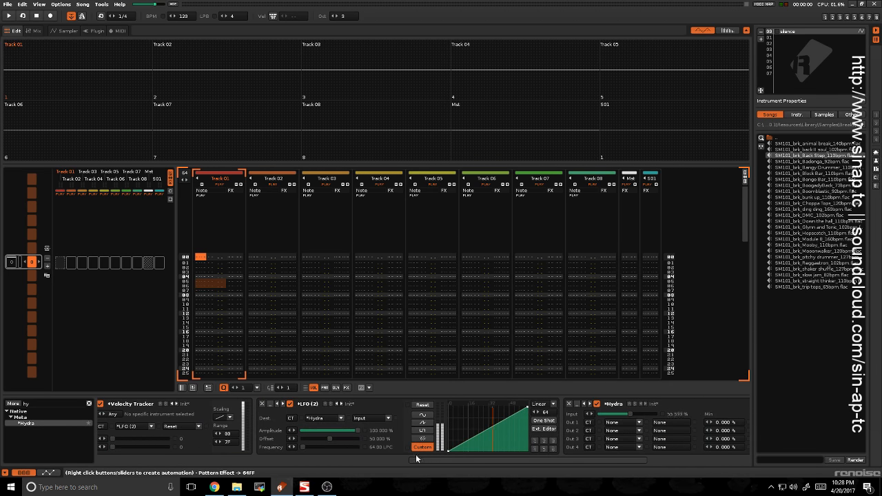
Route the Hydra's Out 1 to the Gainer's Gain parameter
drag(456, 460, 545, 466)
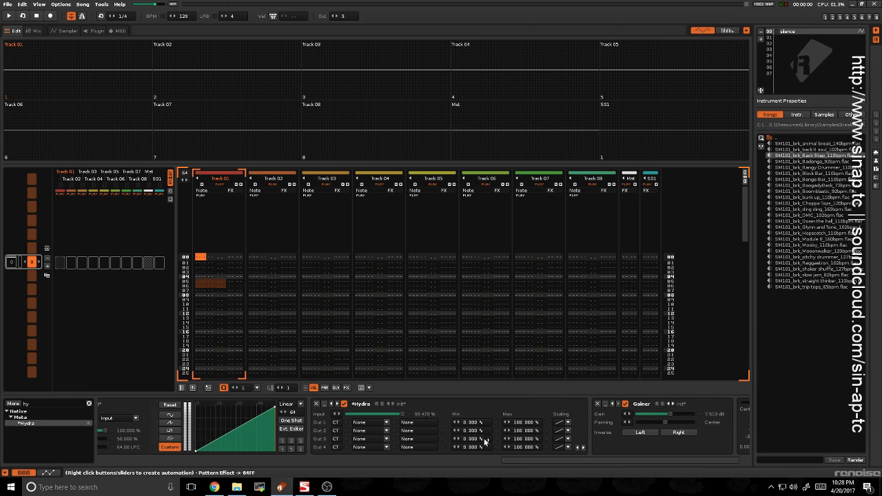
click(370, 422)
click(369, 412)
click(412, 423)
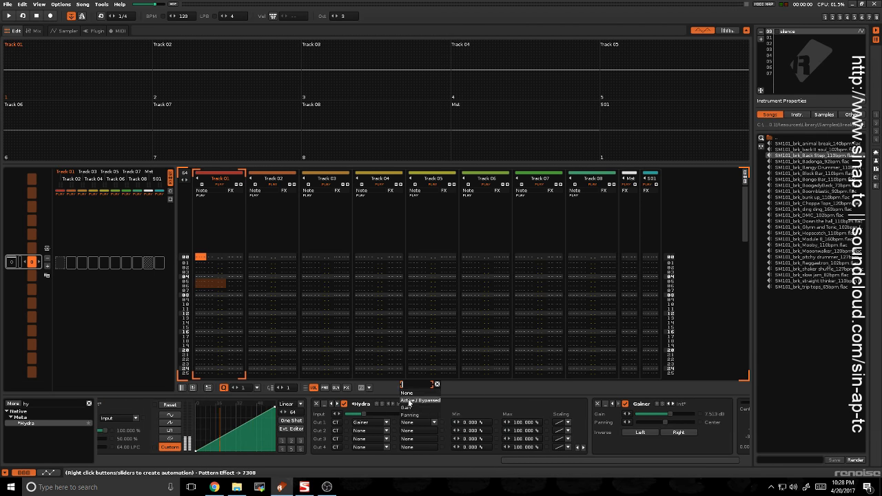
click(412, 389)
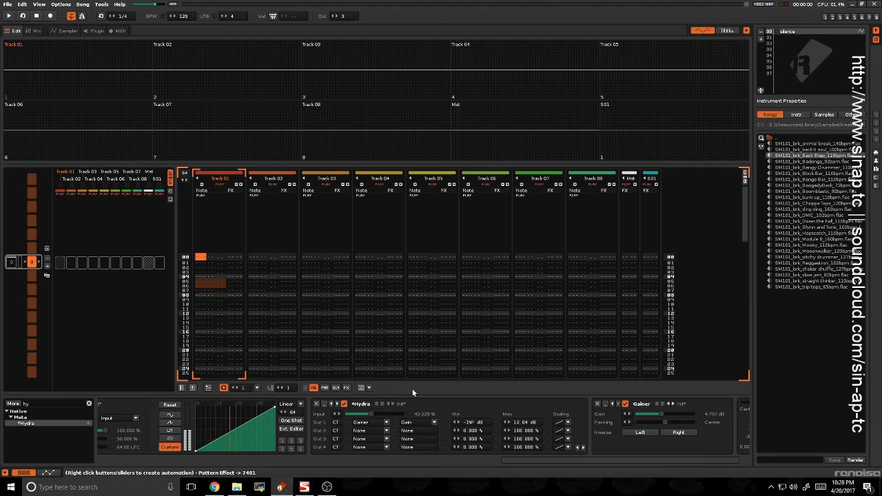
Set the maximum of the Hydra's Out 1 to 0 dB
double_click(525, 423)
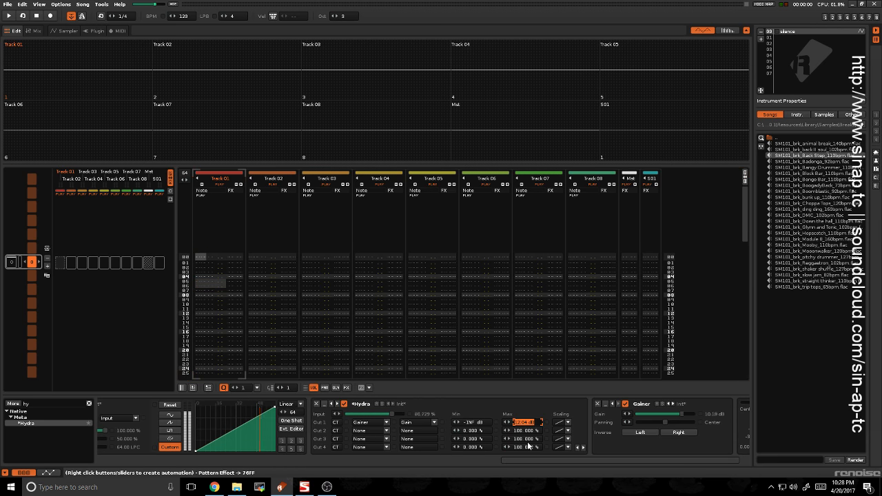
text(0)
key(Return)
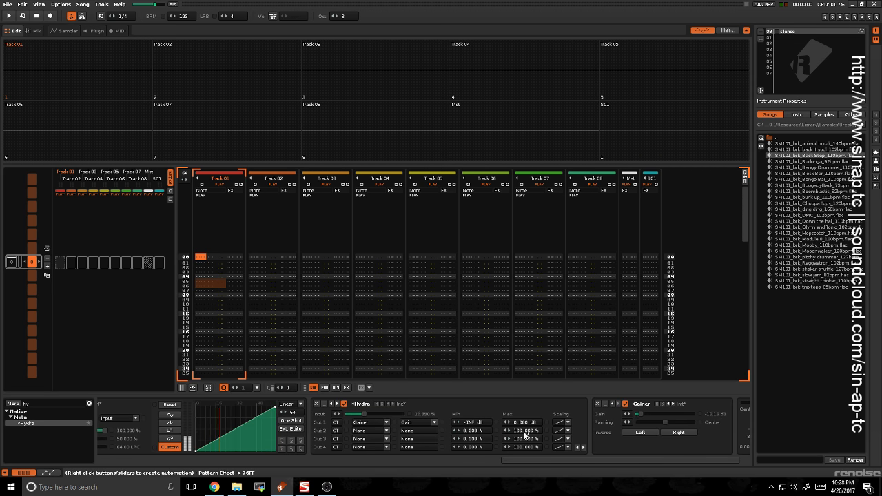
Reshape LFO (2)'s custom envelope into a linear ramp falling from full level at the start to zero at the end
drag(516, 459, 460, 456)
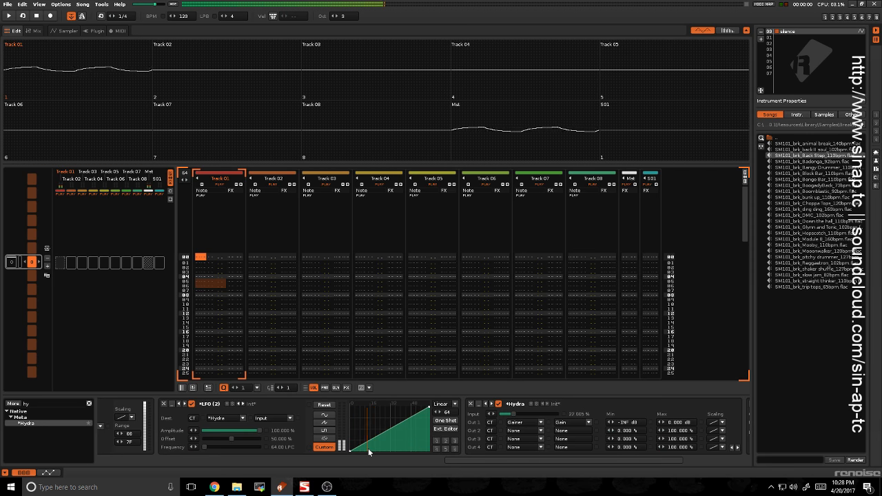
drag(350, 449, 351, 410)
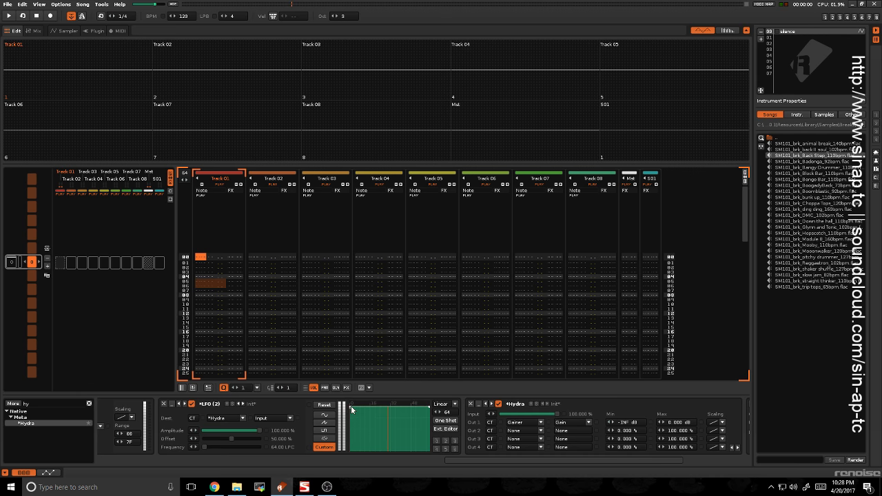
drag(427, 410, 427, 451)
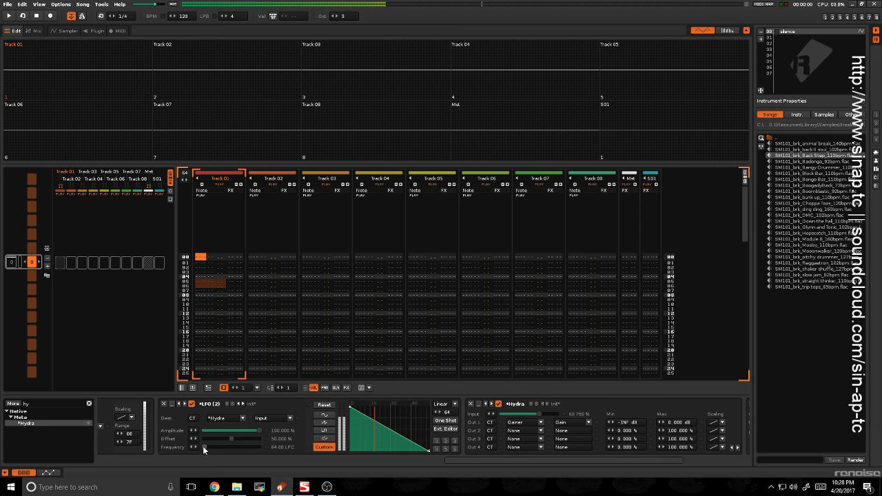
Set LFO (2)'s frequency to about 9 LPC and enable One Shot for its envelope
drag(203, 446, 210, 447)
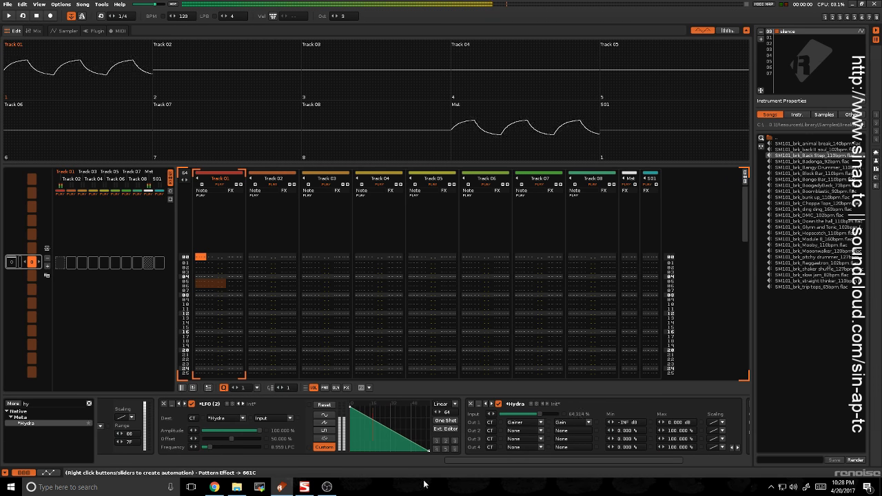
click(445, 420)
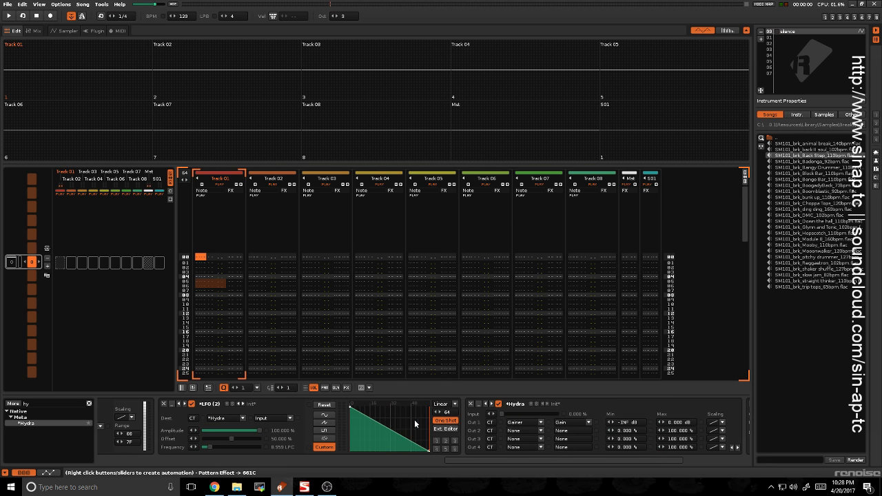
Play the same low note repeatedly to audition the one-shot volume envelope
key(z)
key(z)
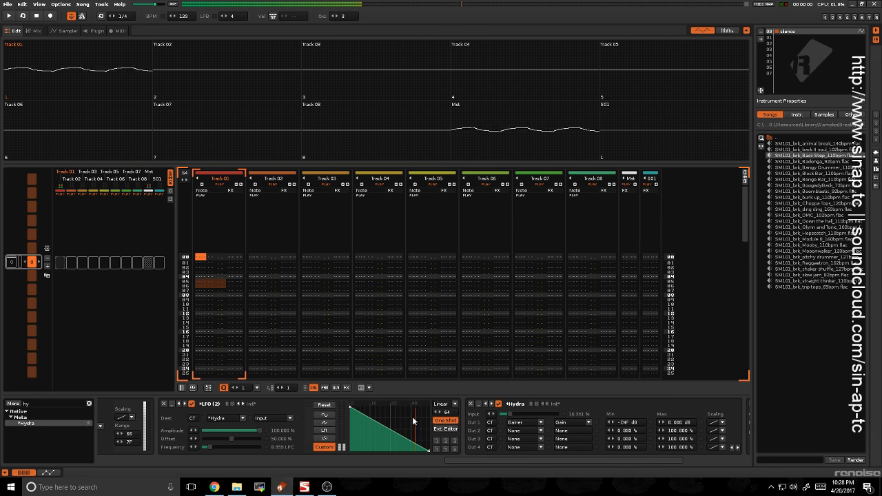
key(z)
key(z)
key(z)
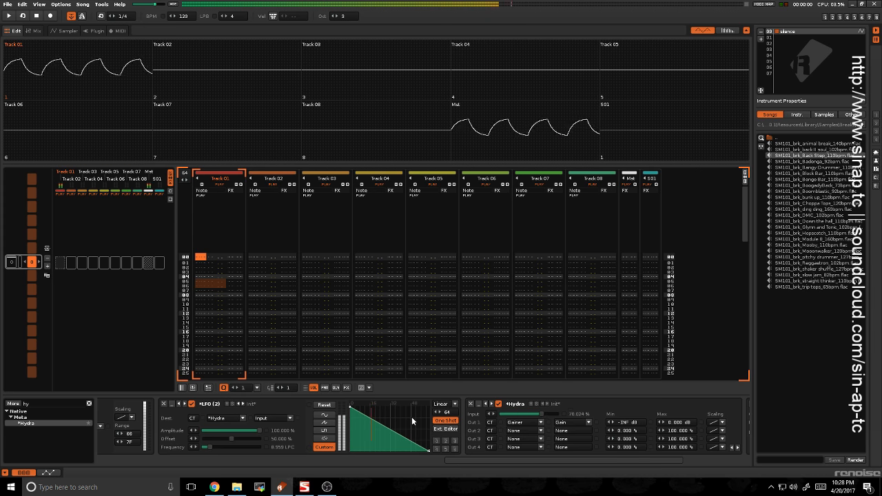
key(z)
key(z)
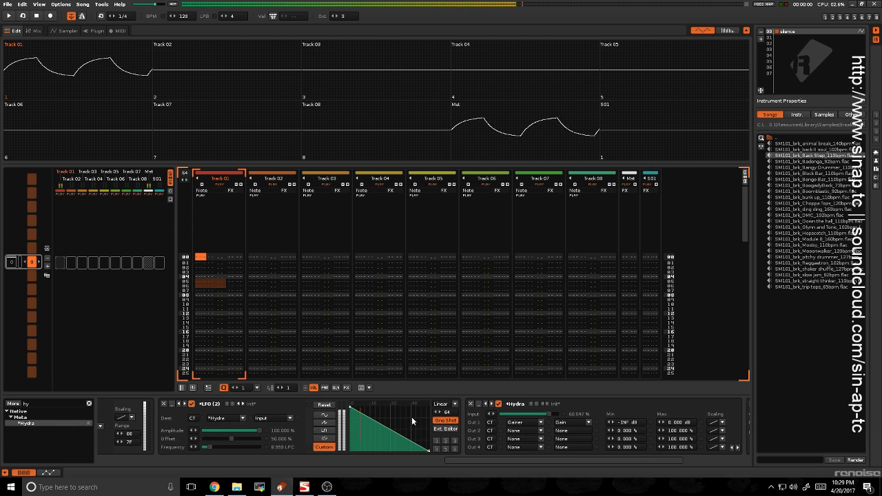
key(z)
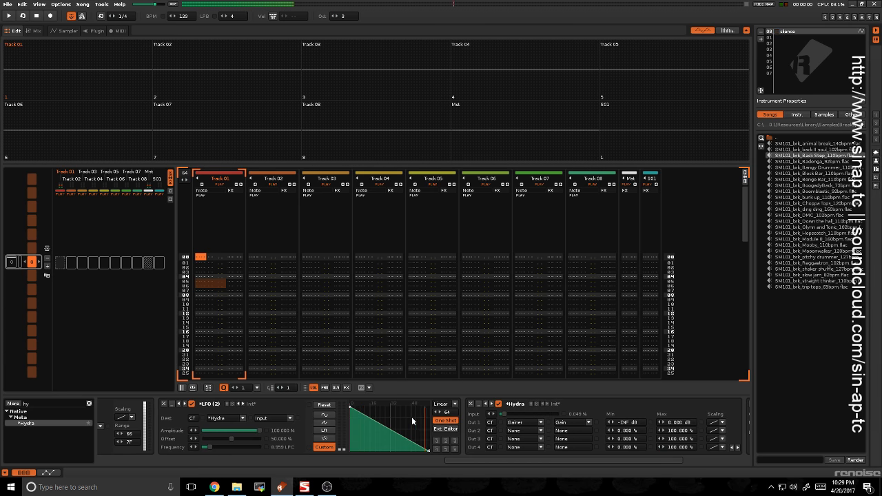
mouse_move(461, 463)
mouse_down()
mouse_move(412, 464)
mouse_move(466, 463)
mouse_up()
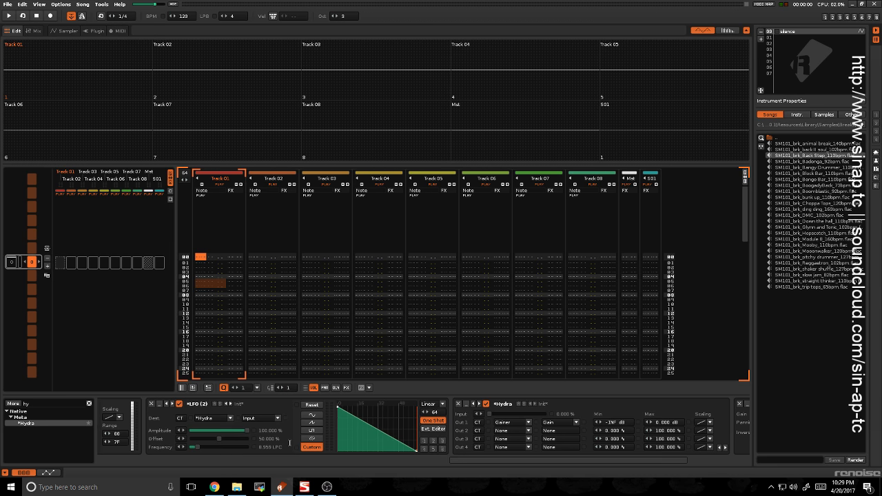
Play several different notes to audition the synth with its one-shot volume envelope
key(q)
key(z)
key(b)
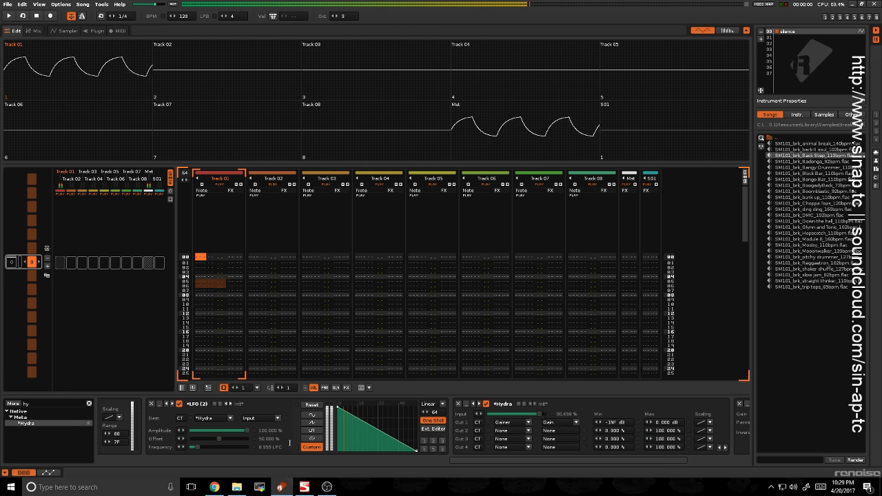
key(c)
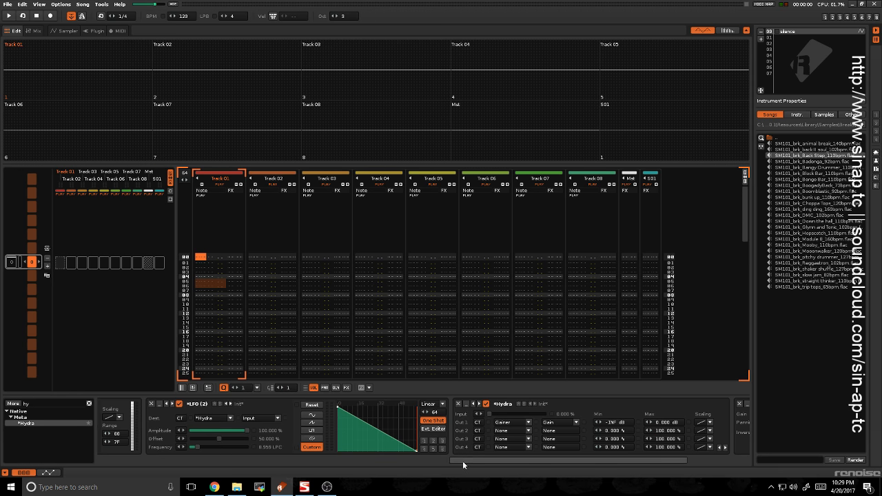
drag(466, 466, 449, 466)
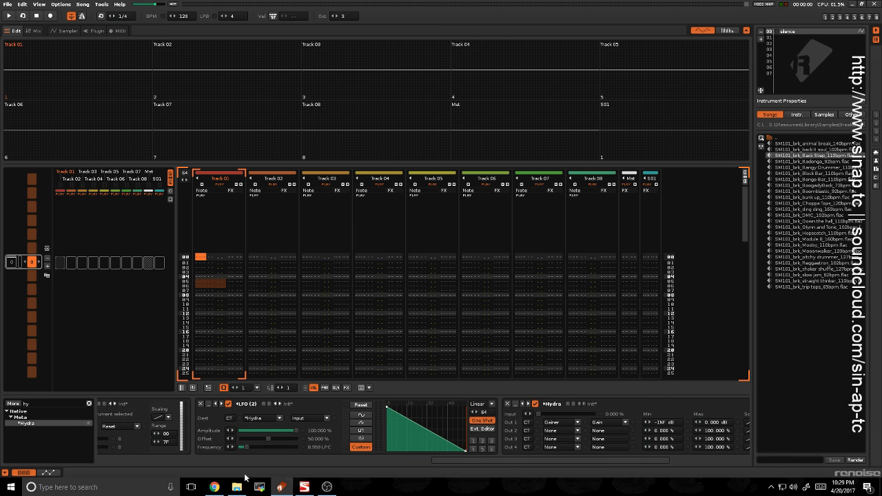
key(z)
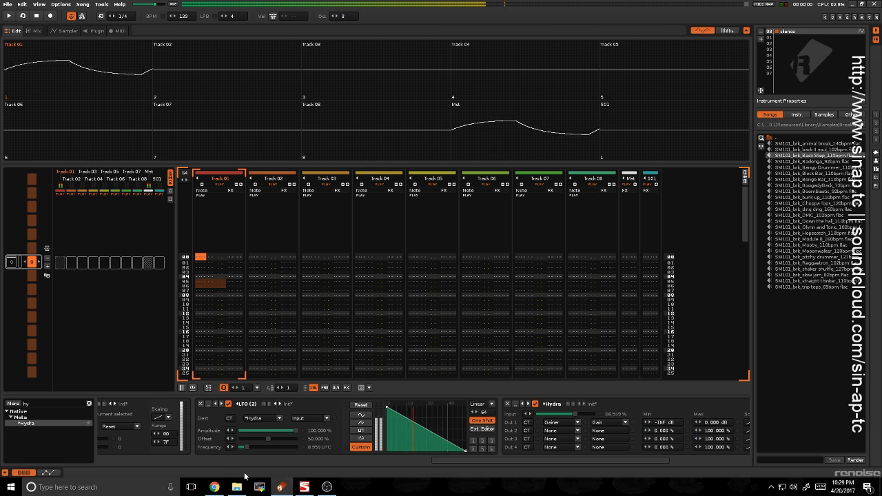
mouse_move(284, 484)
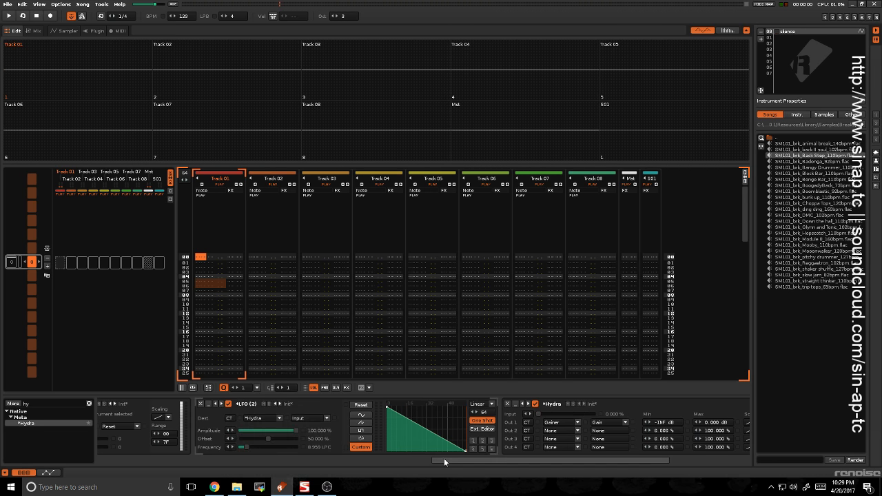
Find the filter devices and add an Analog Filter after the Gainer on Track 01
click(65, 401)
key(BackSpace)
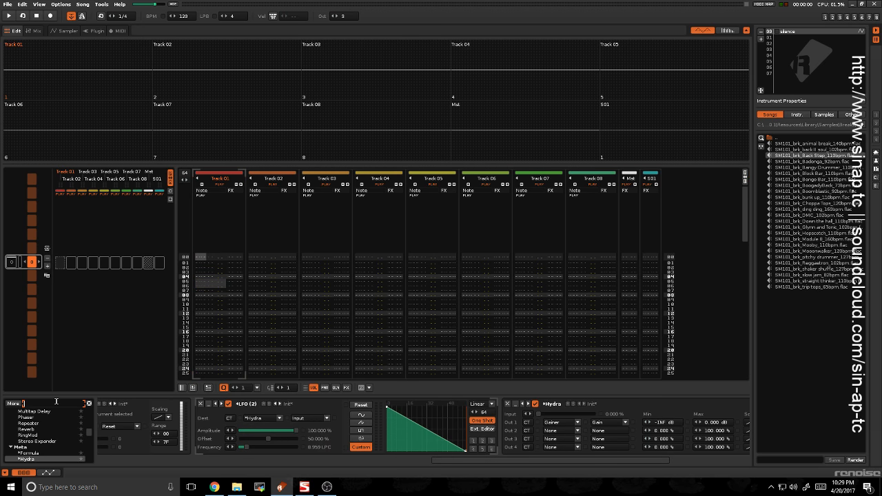
text(fil)
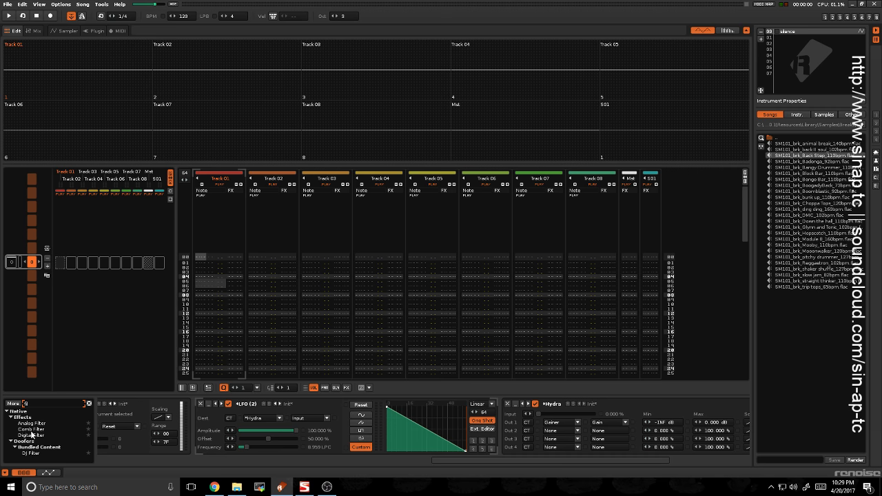
click(29, 418)
drag(30, 424, 621, 457)
Try the Analog Filter as a high-pass with its cutoff lowered near the minimum, and delete the filter after auditioning it
click(596, 415)
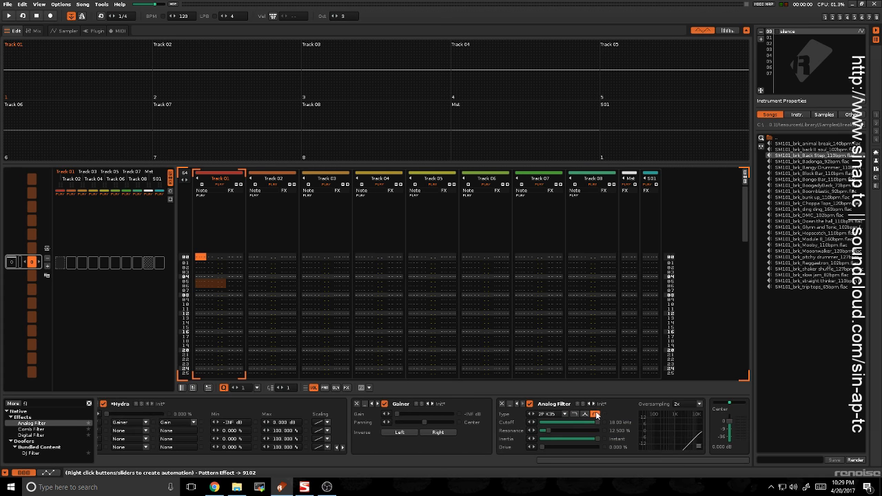
drag(597, 422, 544, 422)
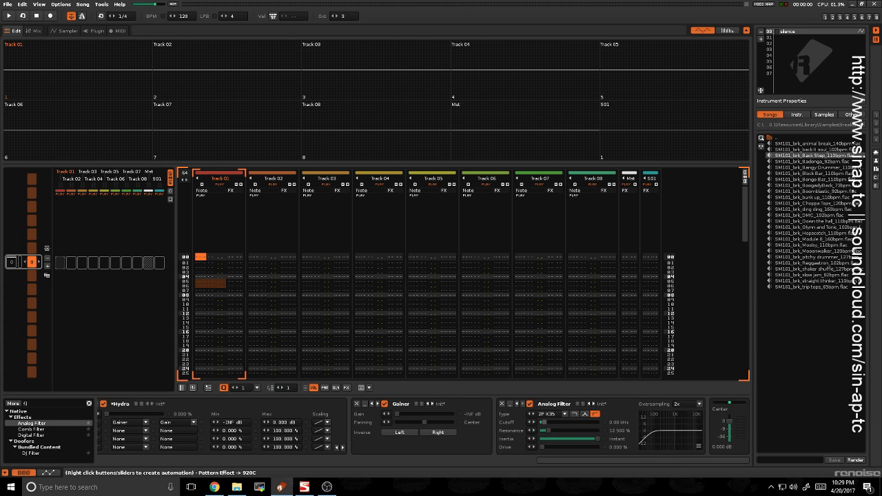
key(space)
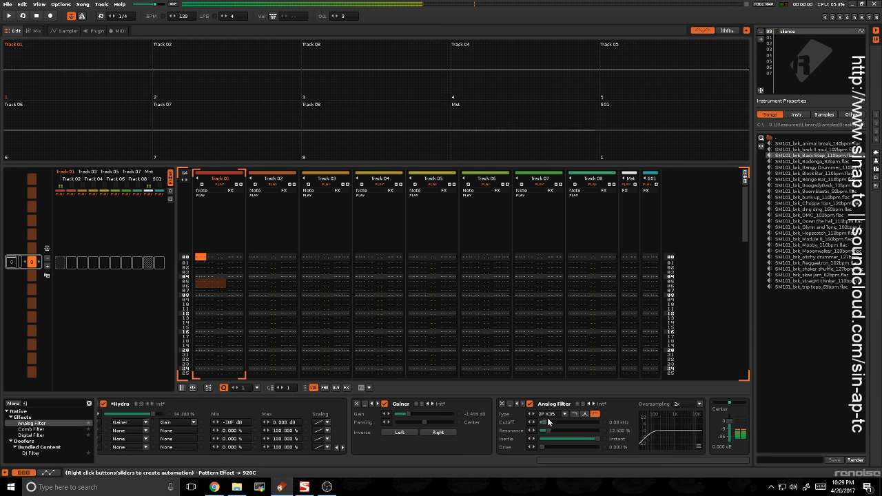
key(space)
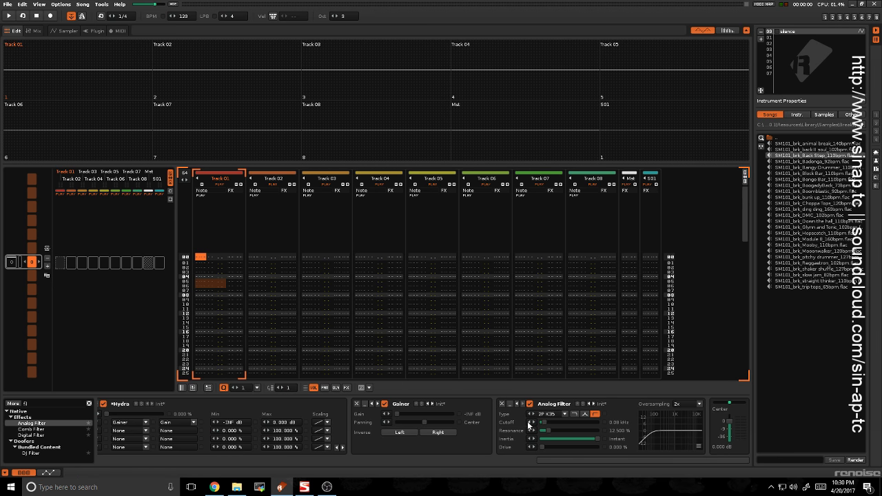
click(503, 405)
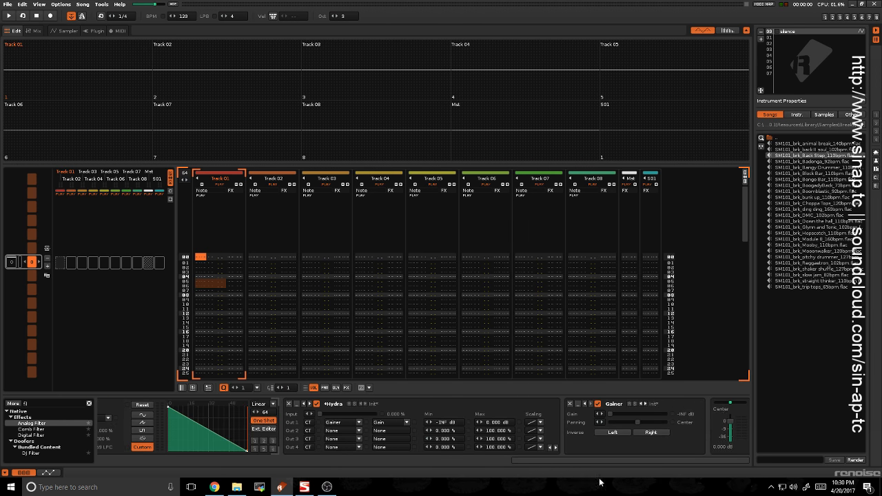
Review Track 01's device chain in the enlarged mixer view
drag(590, 460, 285, 443)
drag(363, 456, 695, 473)
click(36, 31)
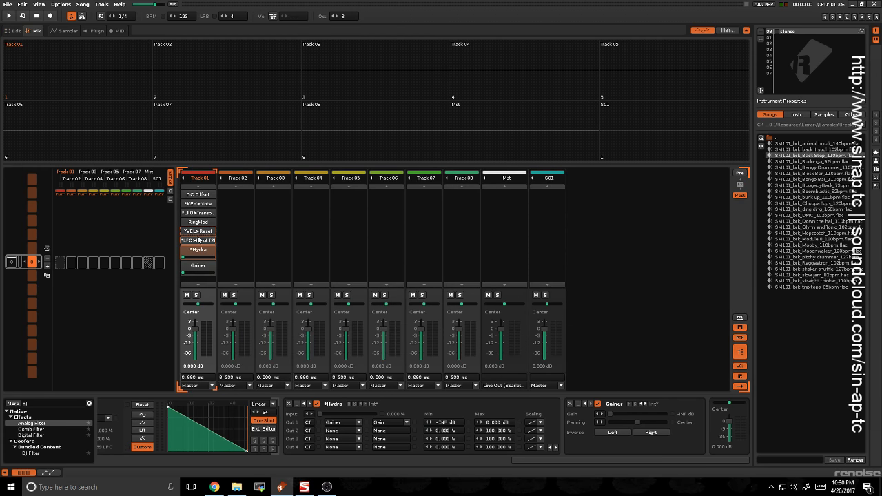
drag(220, 167, 224, 100)
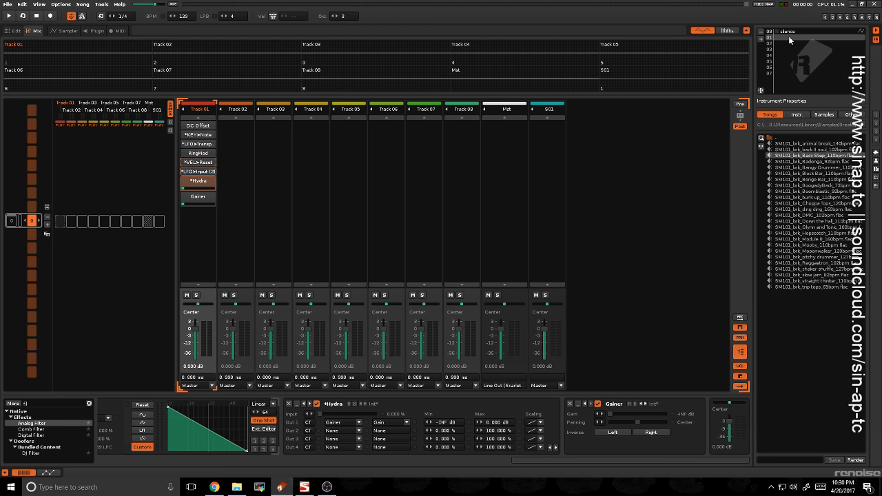
Return to the pattern editor and clear the whole device chain of Track 01
click(62, 32)
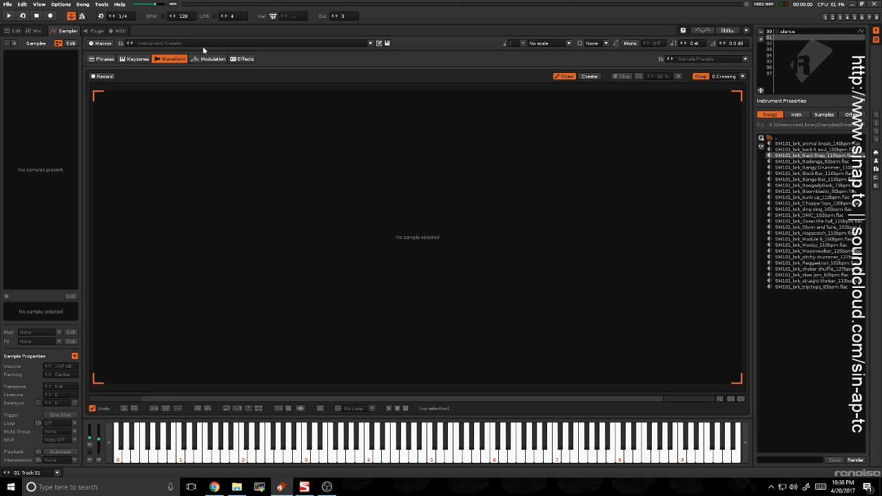
click(15, 31)
click(223, 327)
click(377, 459)
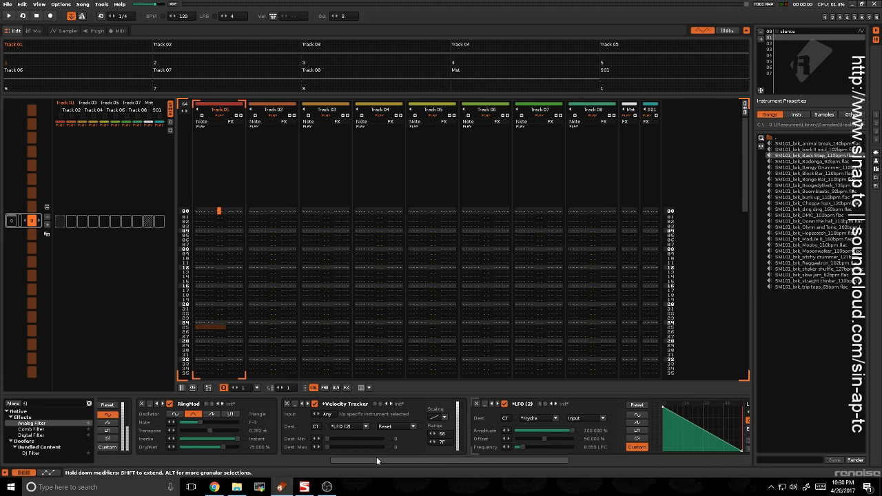
right_click(274, 408)
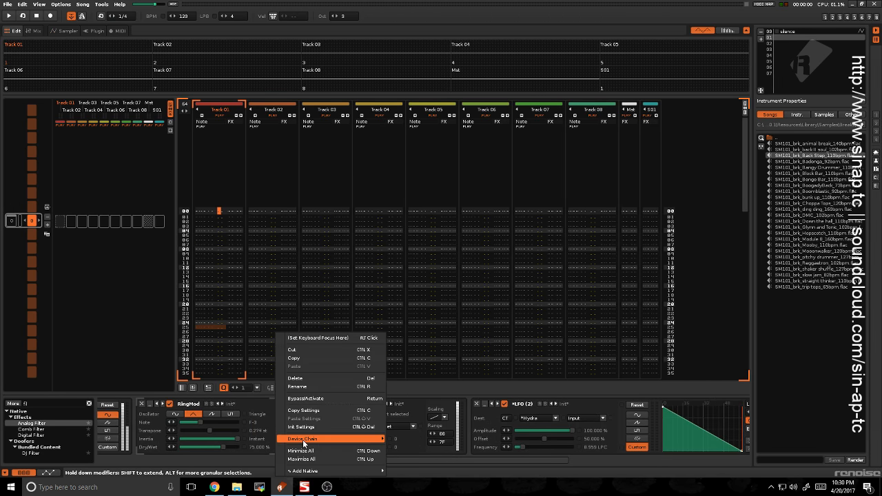
mouse_move(303, 440)
click(440, 440)
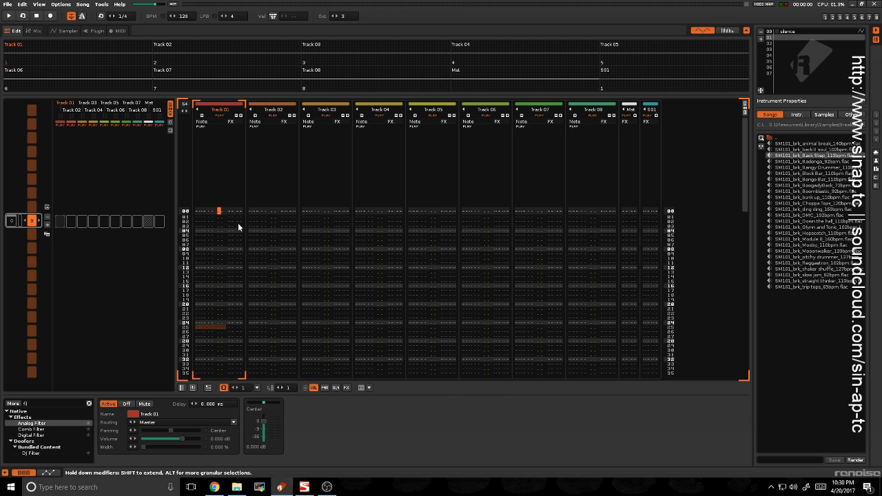
click(205, 212)
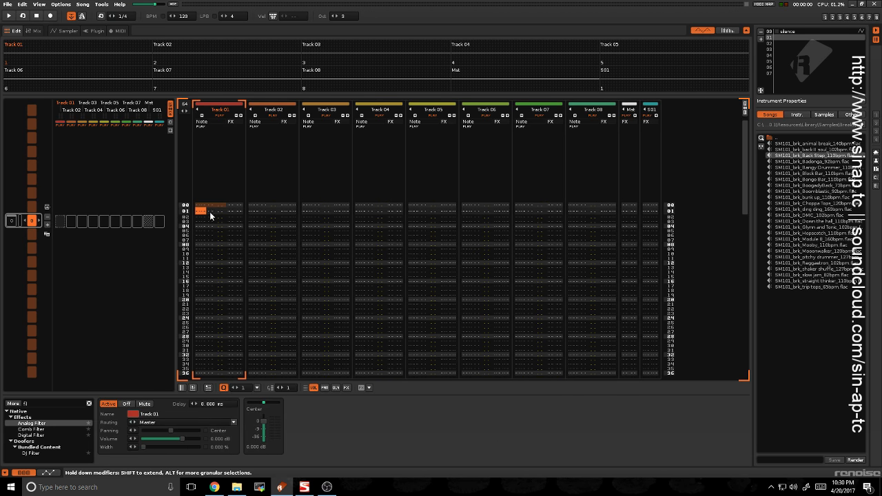
click(208, 206)
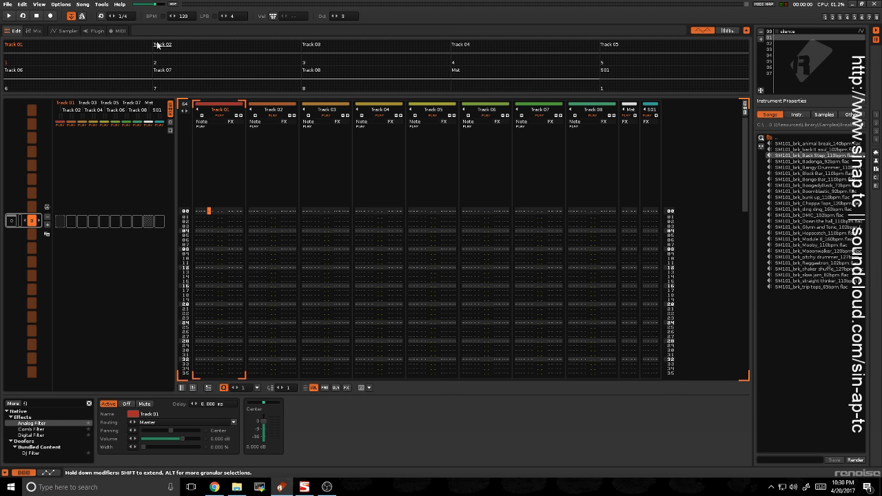
Create a 1-sample mono, 44100 Hz, 16-bit sample in the empty instrument slot 01 and draw its level up to the maximum
click(63, 31)
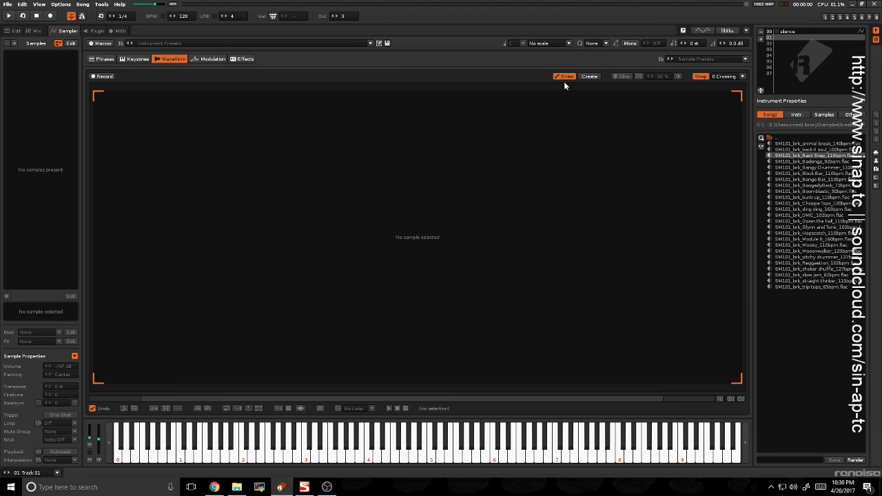
click(214, 59)
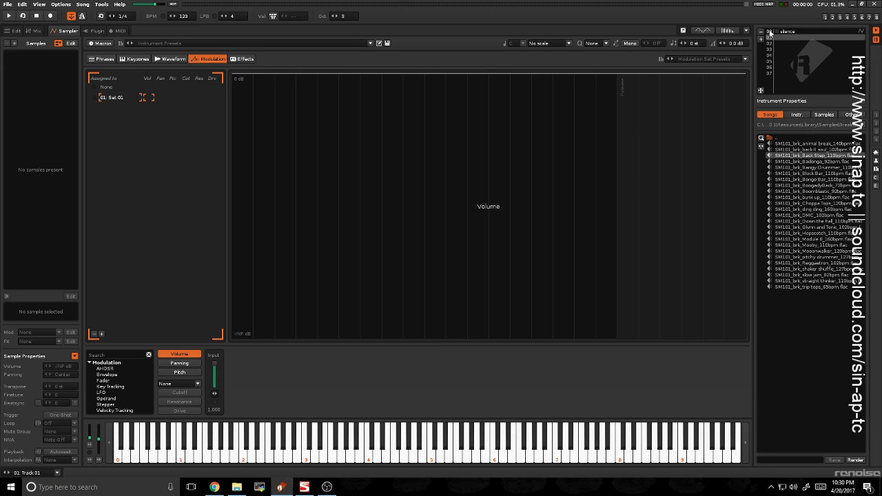
click(169, 59)
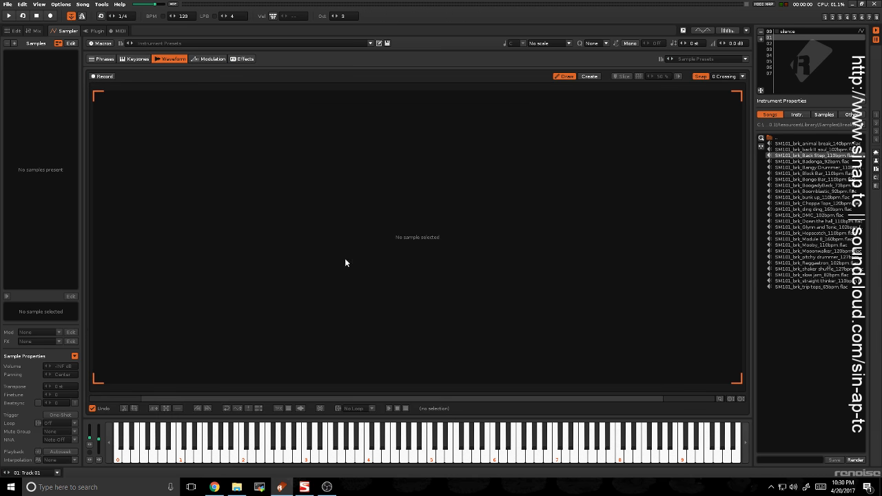
click(590, 76)
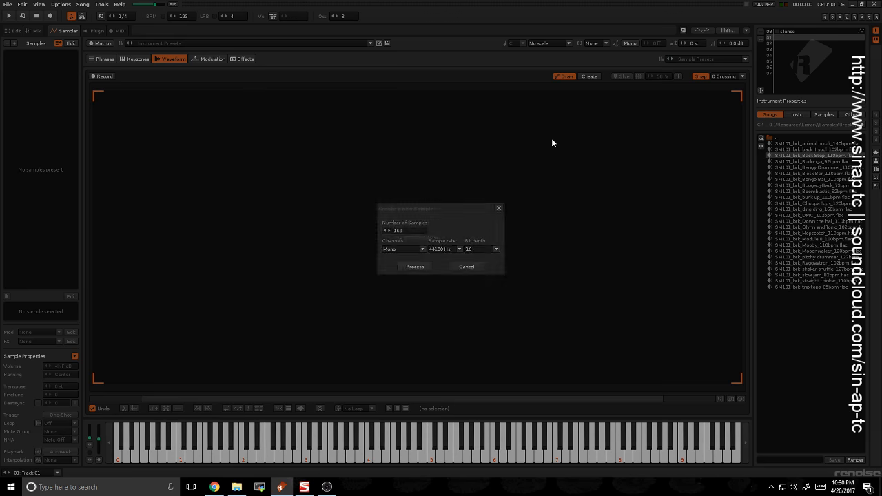
click(403, 232)
text(1)
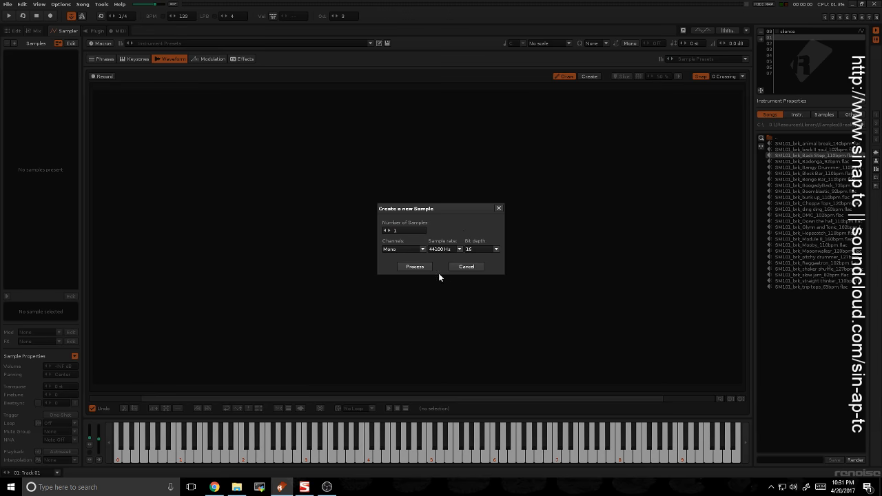
click(421, 266)
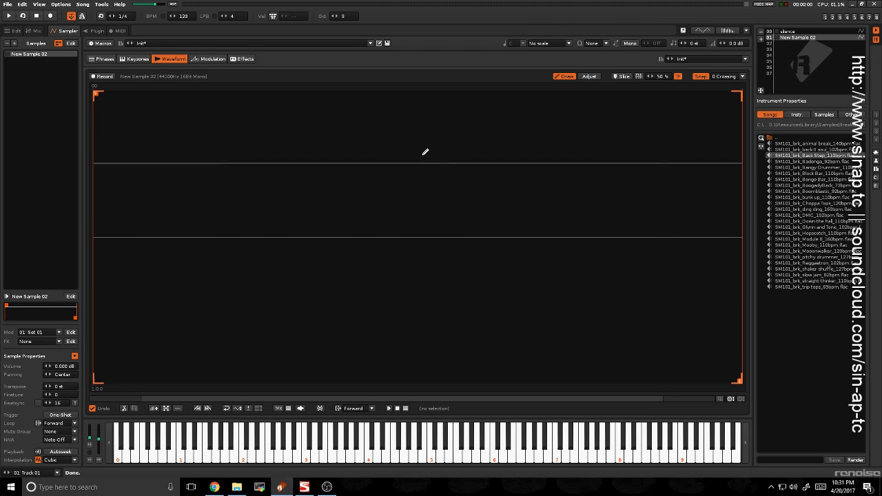
drag(425, 152, 428, 57)
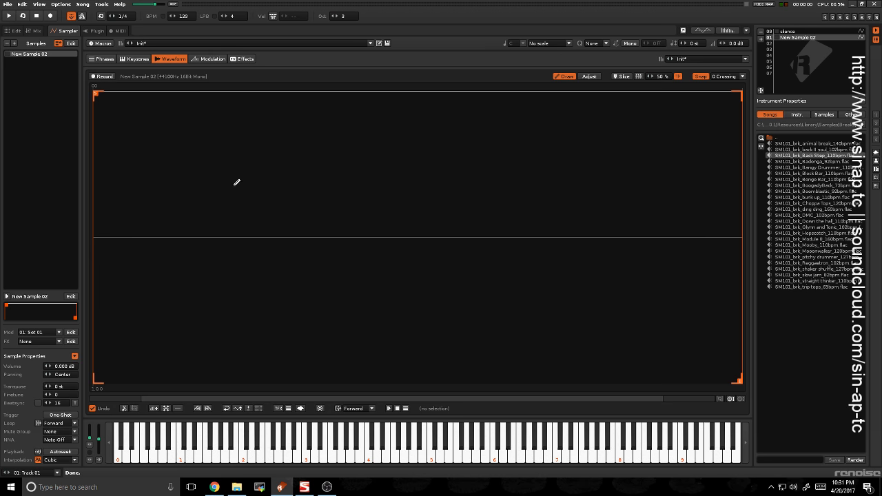
Add an AHDSR envelope to the volume modulation of the new sample's Set 01
click(209, 59)
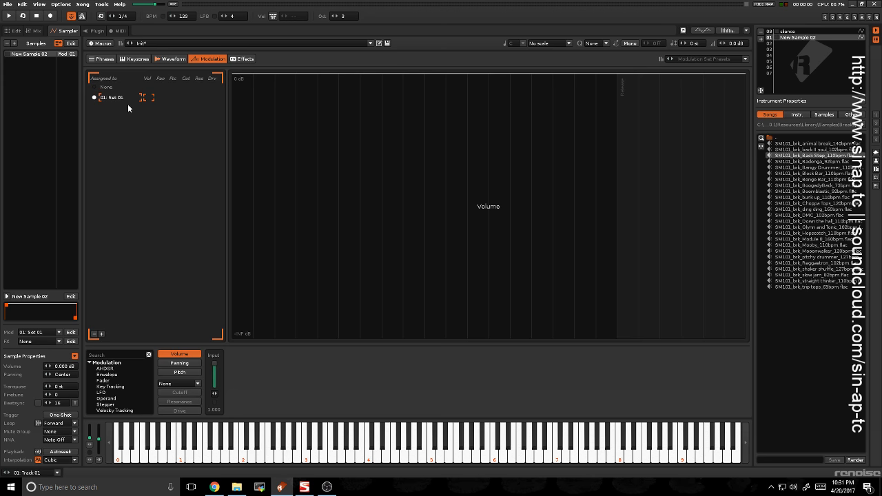
click(141, 377)
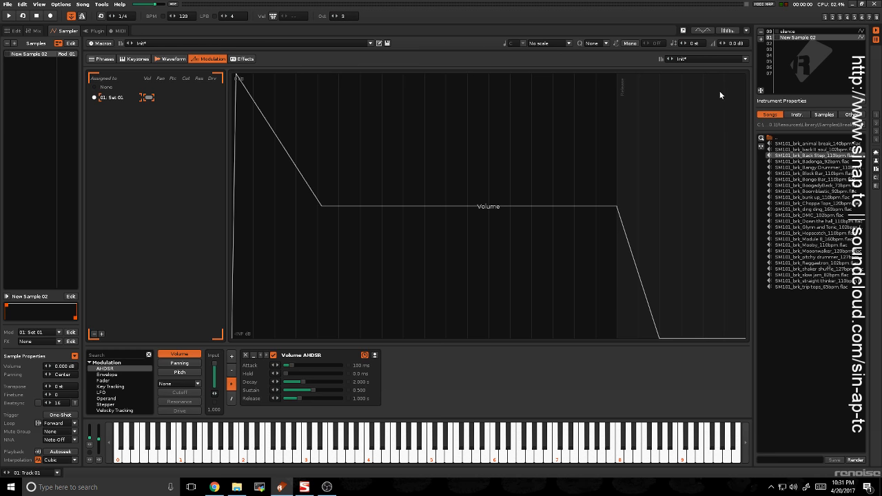
Delete the silence instrument and rename the remaining instrument CustomSynth
click(784, 31)
right_click(784, 32)
click(783, 64)
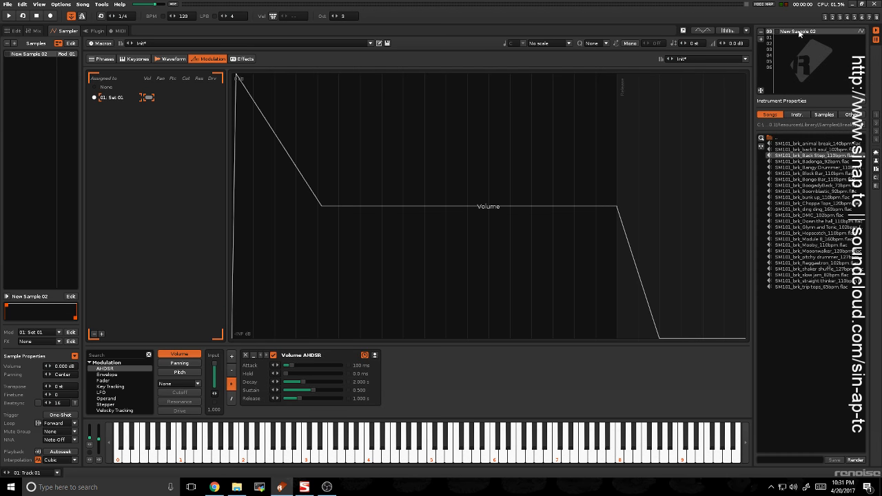
right_click(800, 33)
click(780, 111)
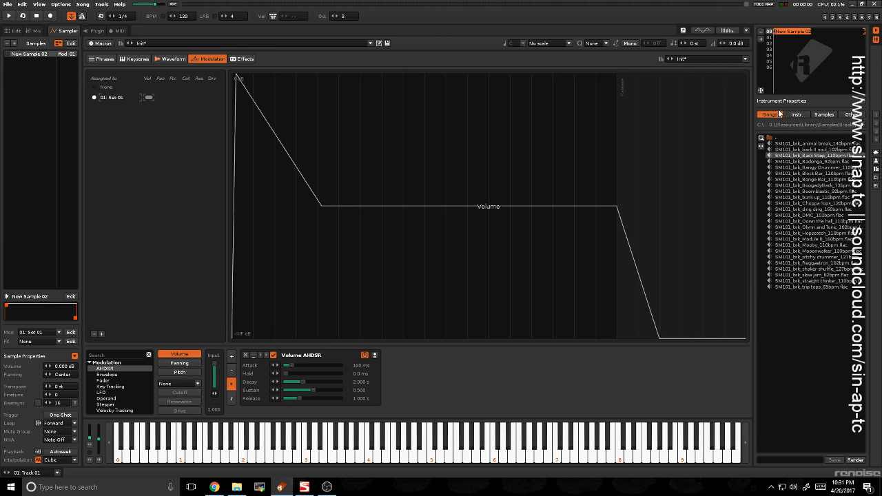
text(CustomSynth)
key(Return)
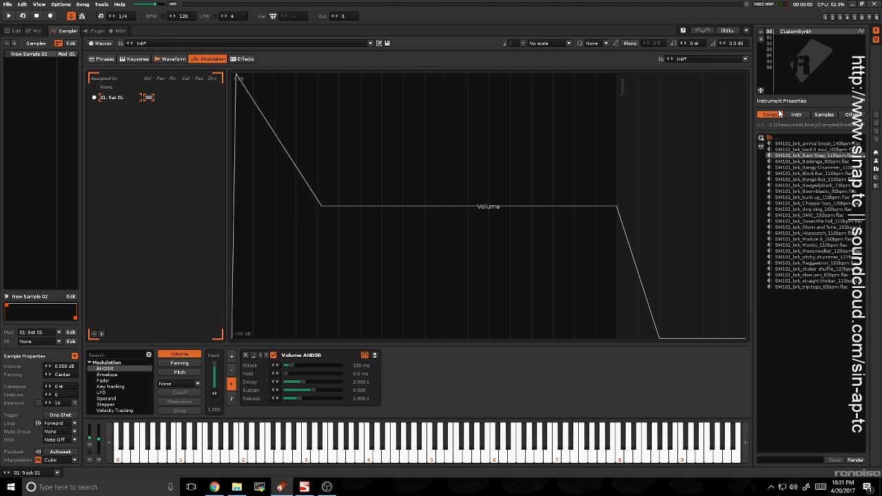
Play a few notes to audition CustomSynth's volume AHDSR envelope
click(181, 60)
click(208, 59)
key(w)
key(w)
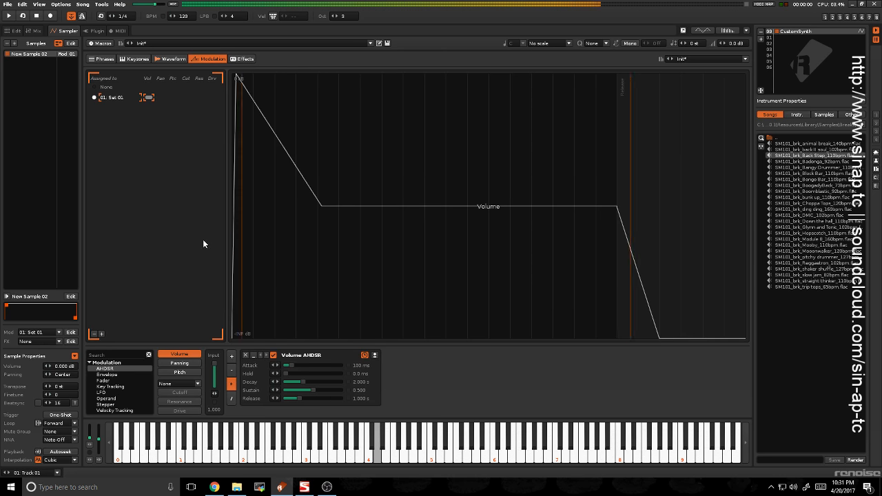
key(y)
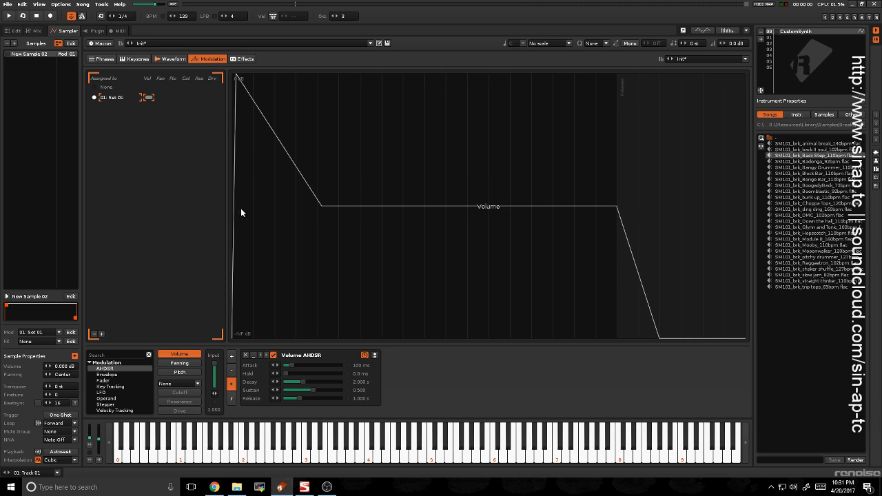
Create an effect chain for CustomSynth and add a RingMod device to it
click(241, 59)
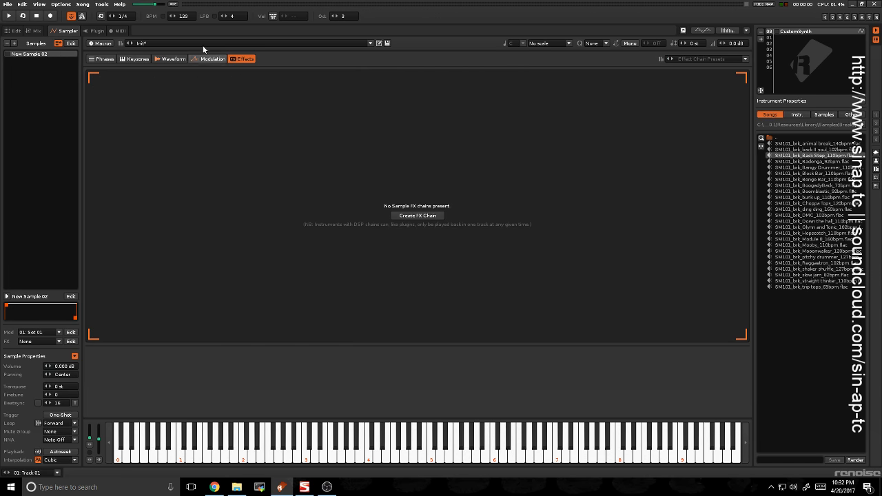
click(418, 215)
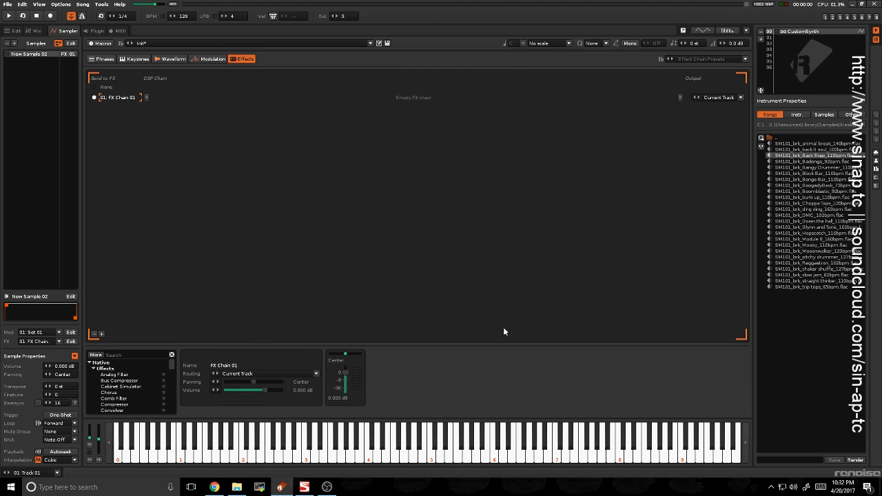
click(124, 356)
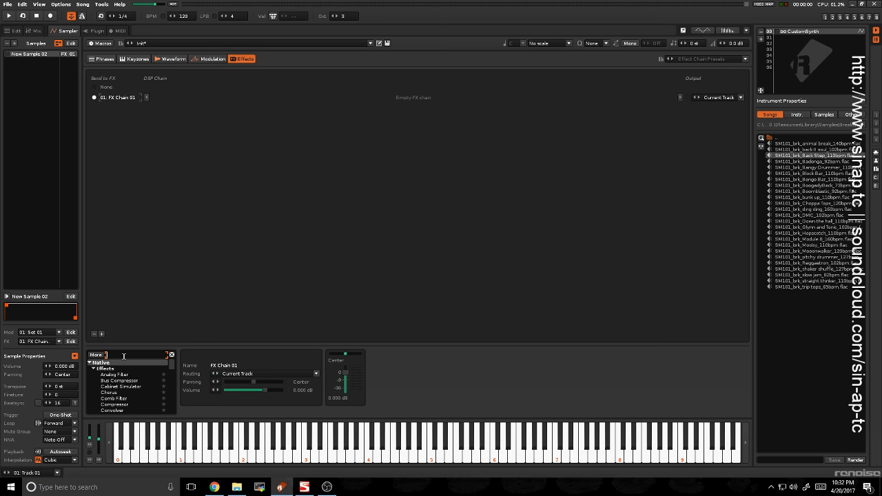
text(ring)
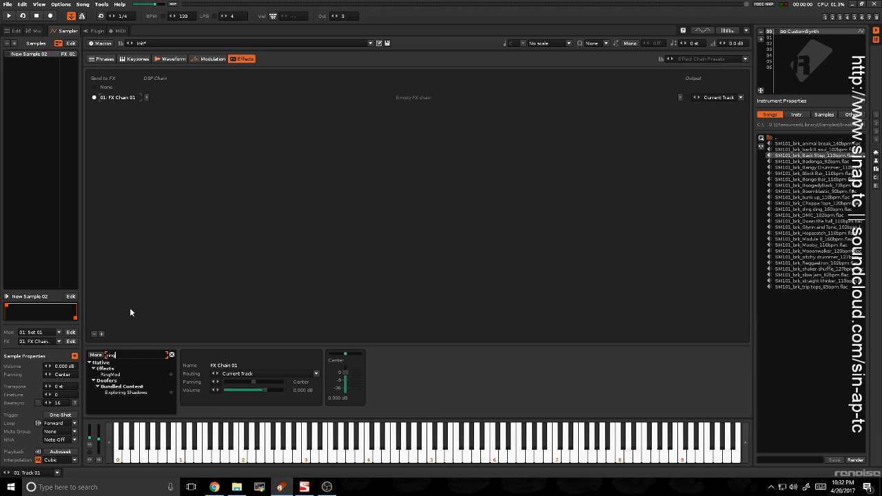
double_click(110, 374)
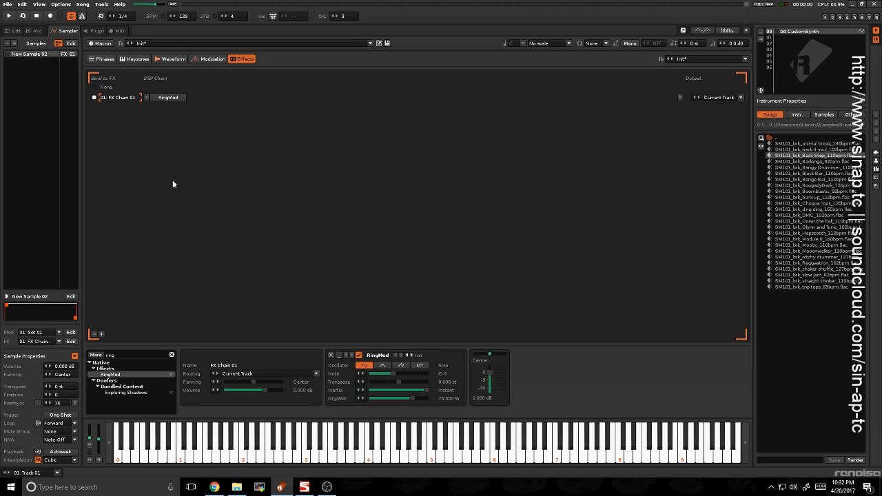
Play notes to audition the RingMod sound and watch its progress along the volume envelope
key(r)
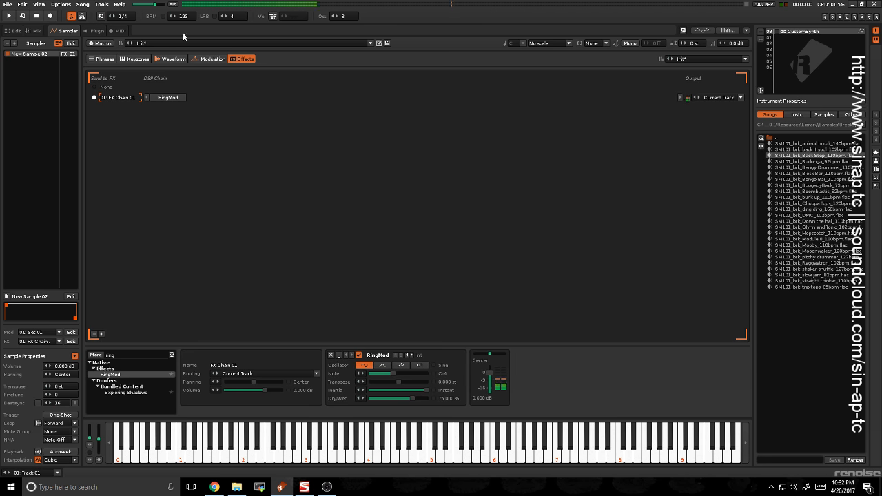
click(209, 58)
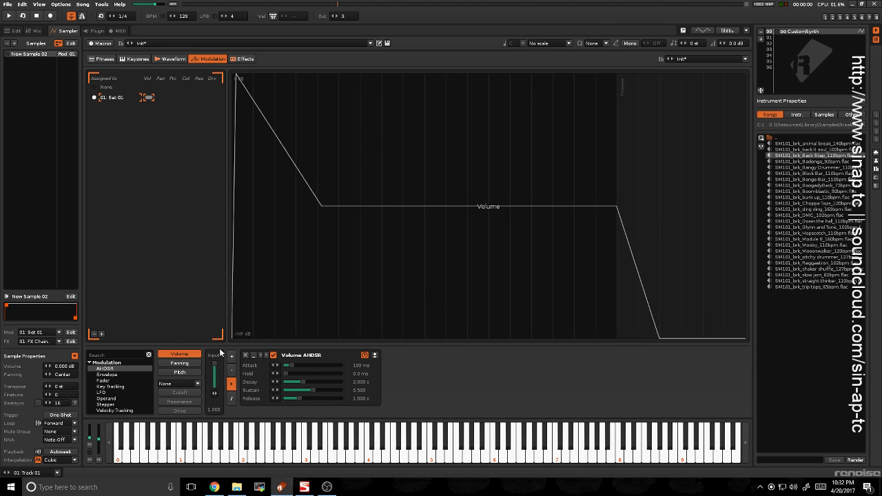
key(r)
key(r)
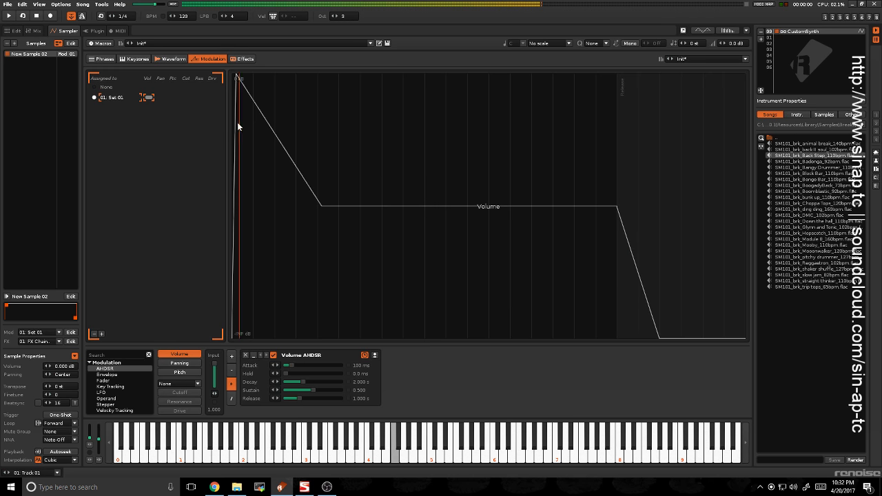
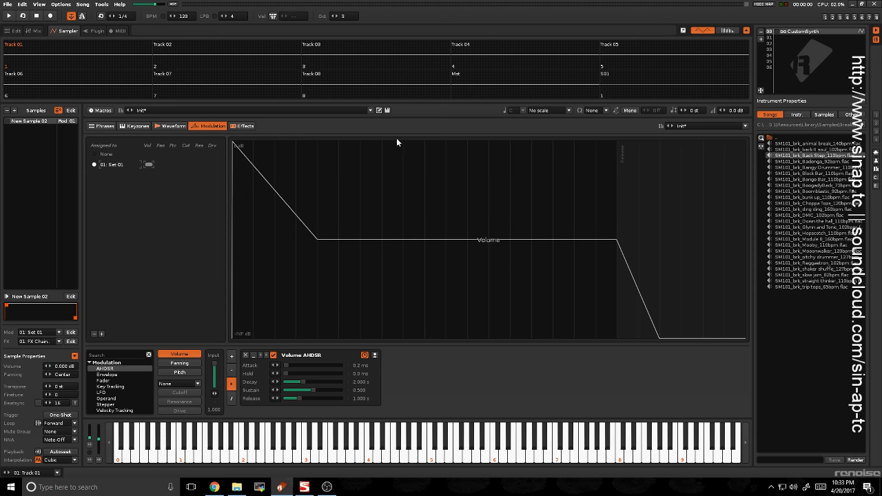
Play the same note repeatedly to examine the track and master scopes and the overlapping envelope releases
key(t)
key(t)
key(t)
key(t)
key(t)
key(t)
key(t)
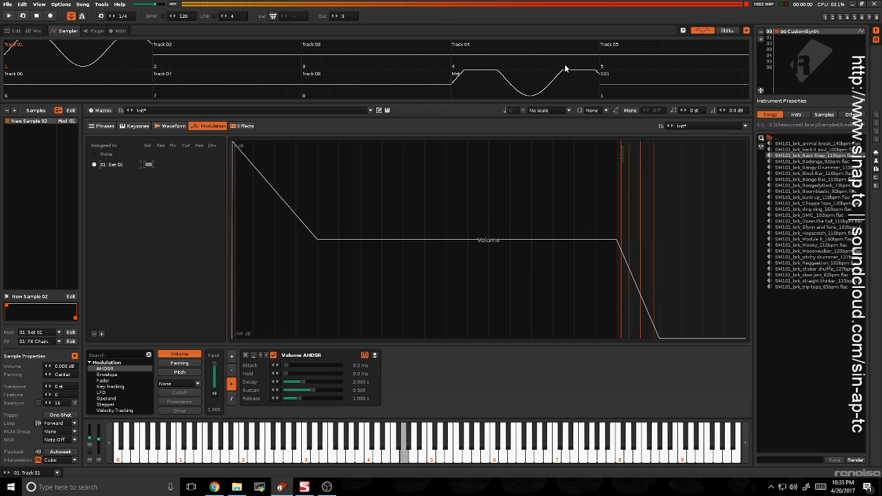
key(t)
key(t)
key(t)
key(t)
key(t)
key(t)
key(t)
key(t)
key(t)
key(t)
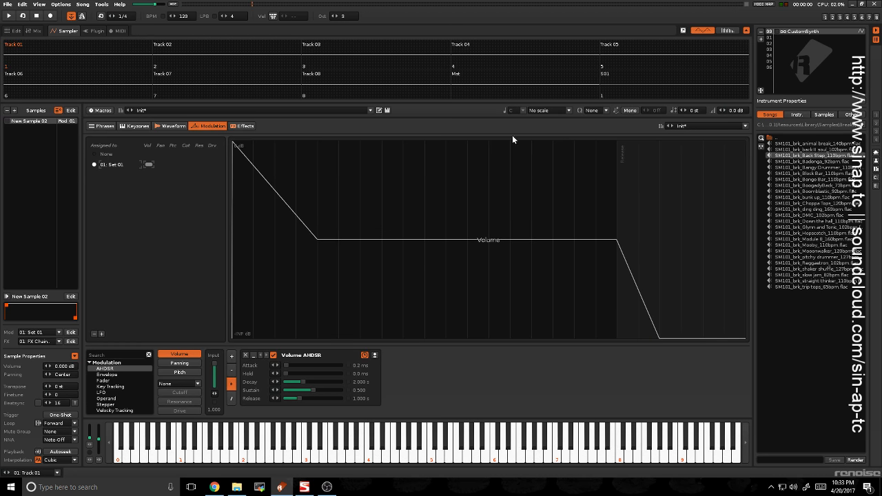
Play several different notes to compare how overlapping voices run through the volume envelope
key(e)
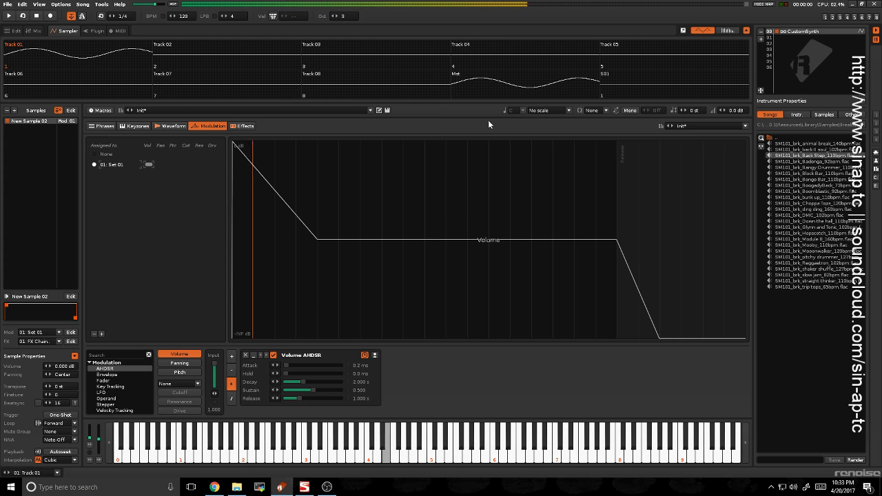
key(y)
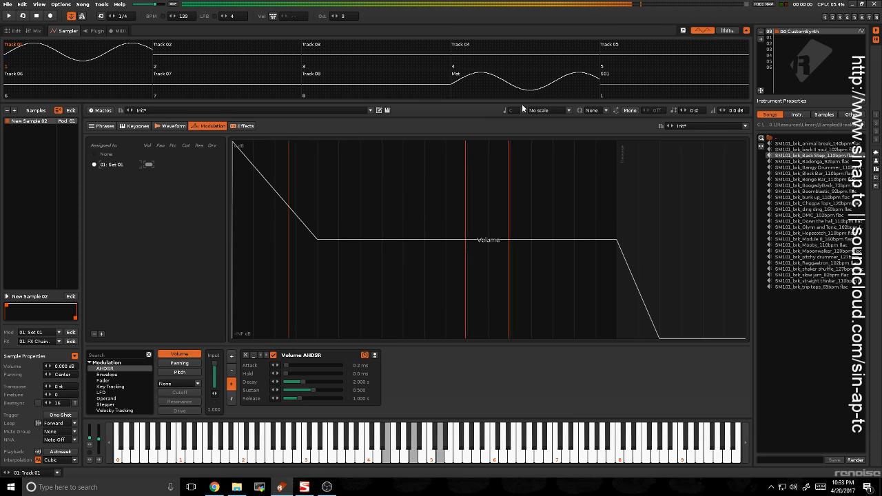
key(q)
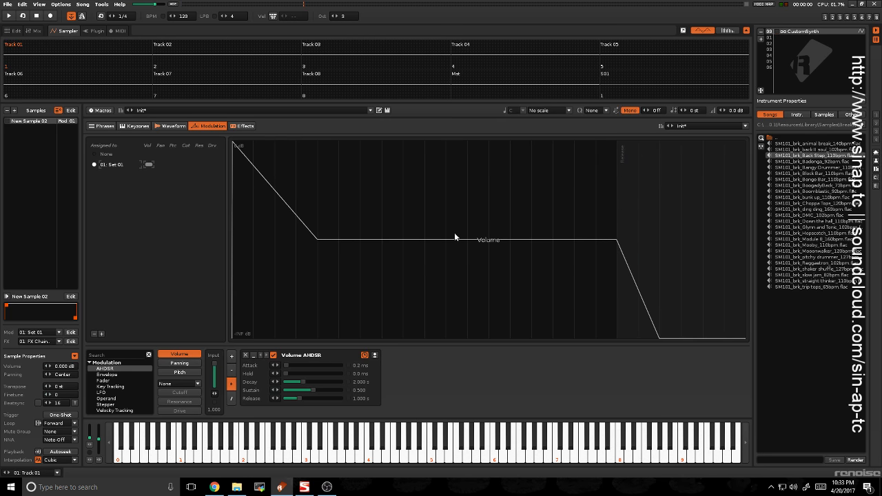
key(e)
key(u)
key(w)
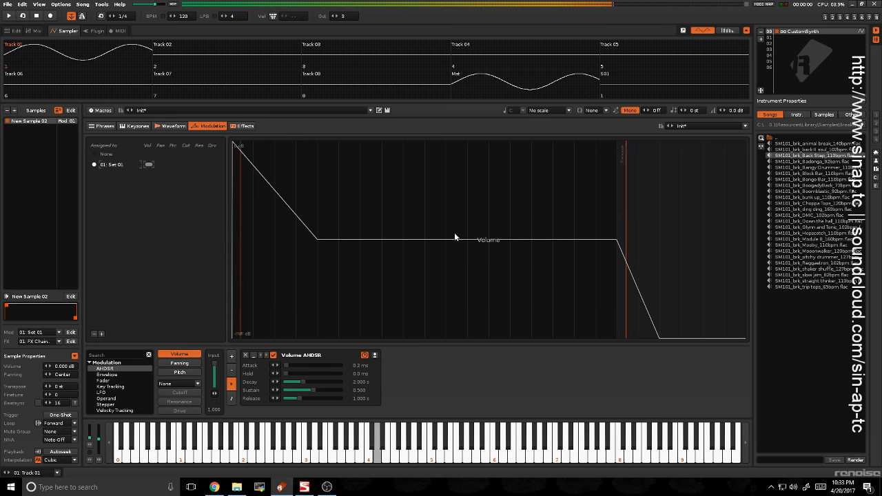
key(3)
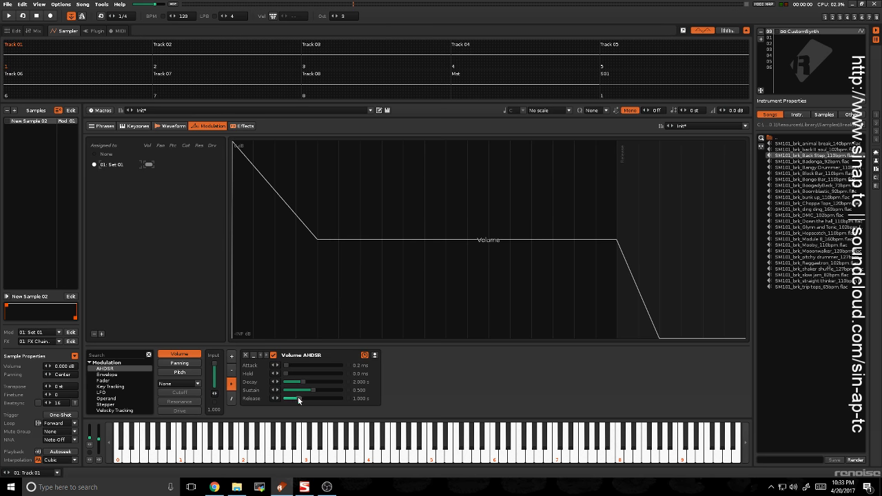
Shorten the Volume AHDSR release to about 302 ms and play a few notes to test it
drag(298, 398, 295, 399)
key(r)
key(x)
key(c)
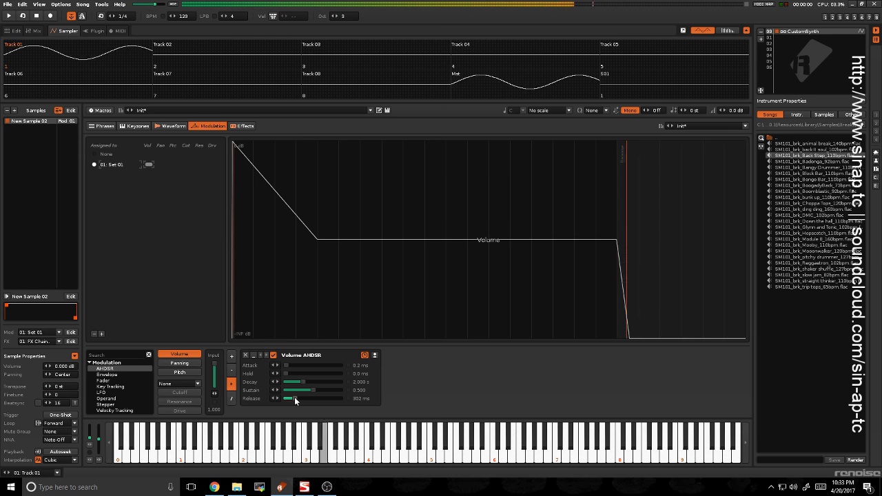
key(x)
key(t)
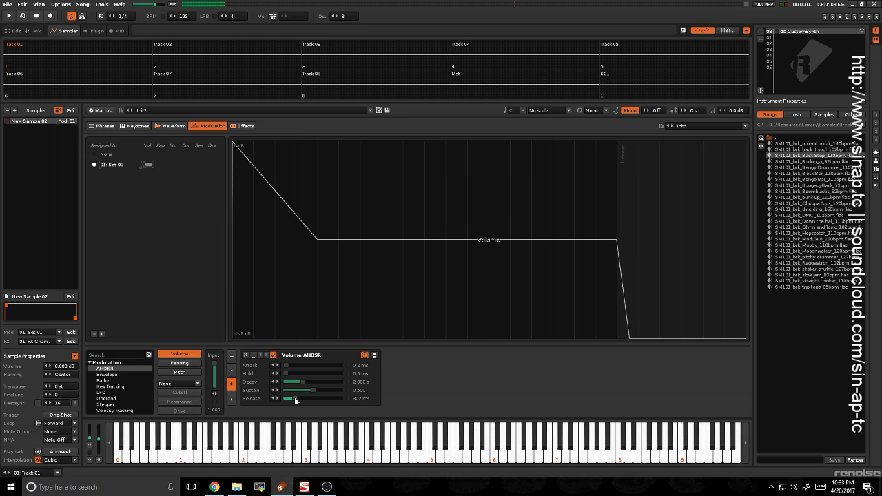
Find the Key Tracker device and insert it before the RingMod in FX Chain 01
click(241, 126)
click(117, 355)
key(BackSpace)
key(BackSpace)
key(BackSpace)
key(BackSpace)
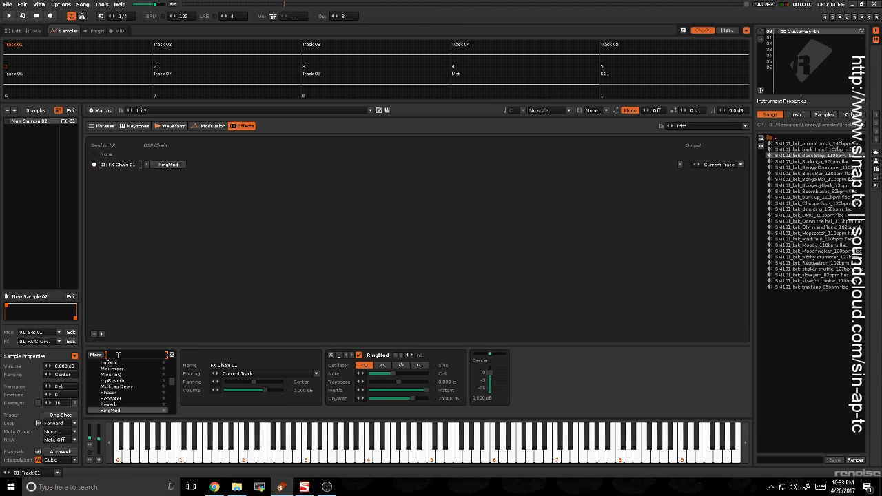
text(ke)
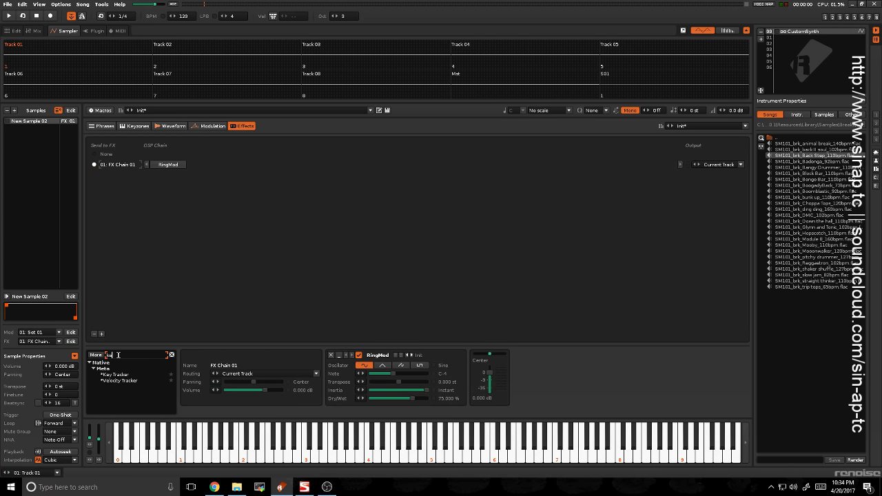
drag(112, 378, 375, 375)
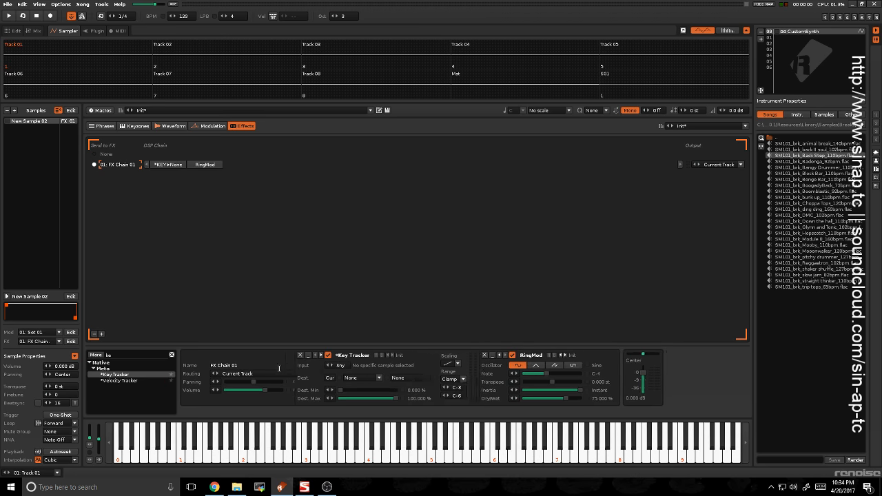
Route the Key Tracker to the RingMod's Note parameter
click(381, 378)
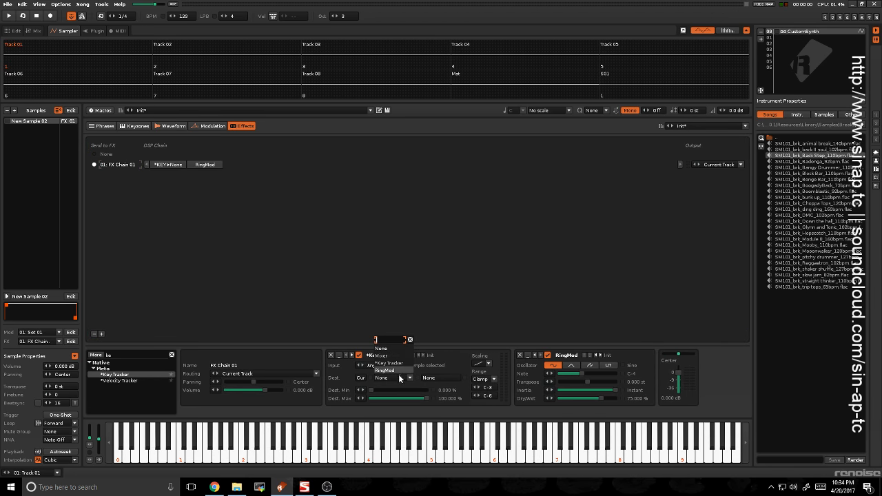
click(395, 370)
click(431, 378)
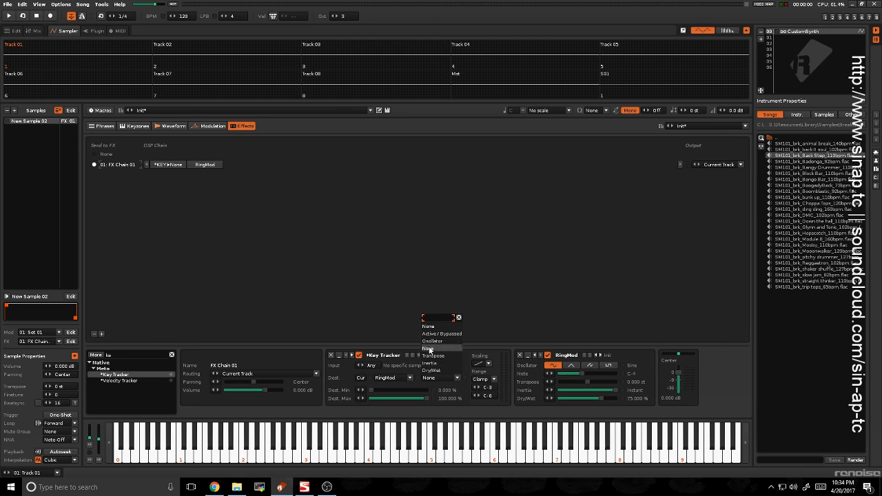
click(429, 348)
Set the Key Tracker's destination minimum to C-3 and maximum to C-6, and test it with played notes
double_click(451, 390)
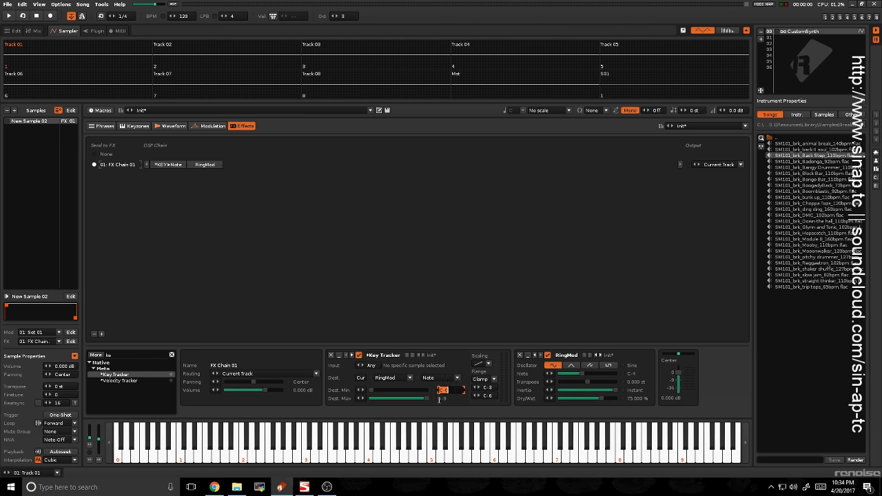
text(C-3)
key(Return)
double_click(442, 399)
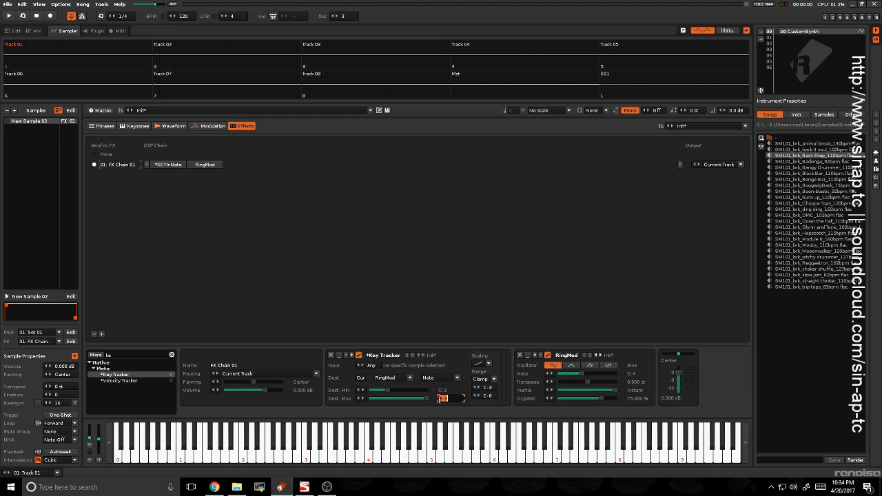
text(C-6)
key(Return)
key(r)
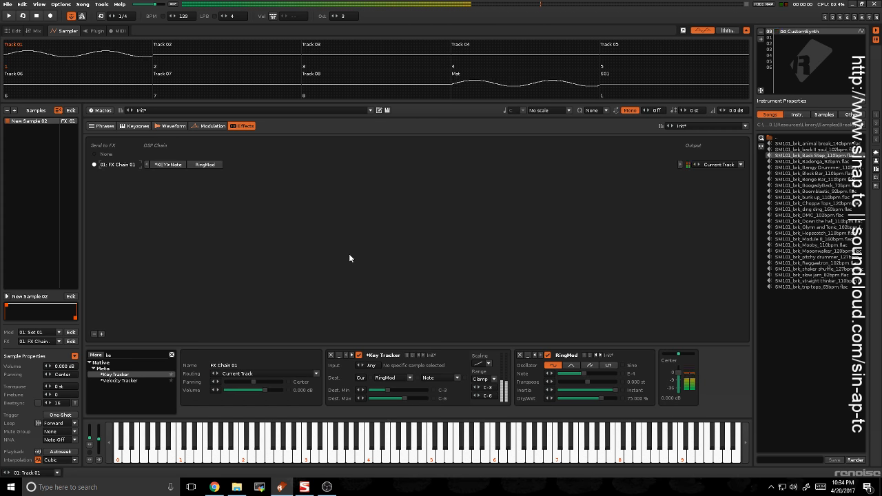
key(y)
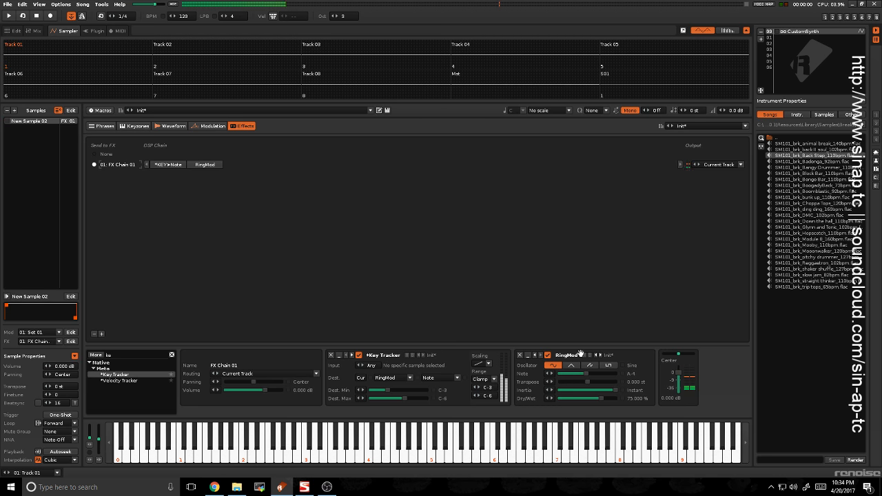
Insert three additional empty FX chains below FX Chain 01
right_click(114, 166)
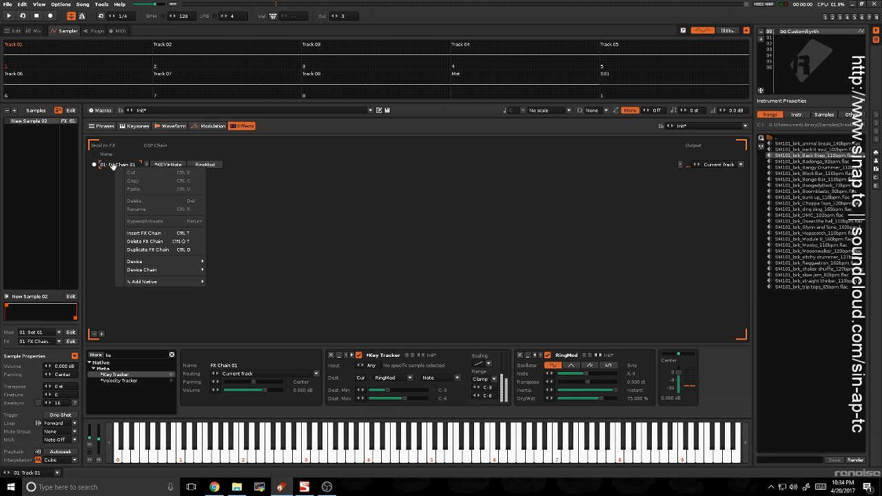
click(135, 235)
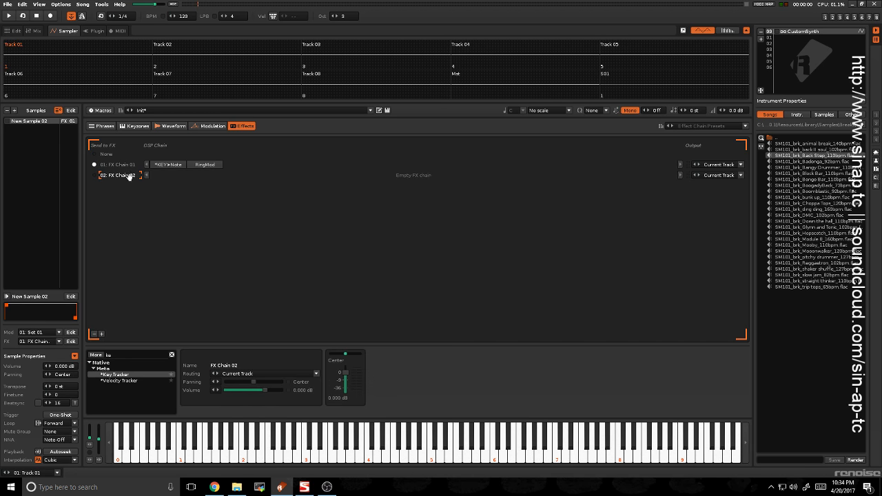
right_click(126, 177)
click(144, 245)
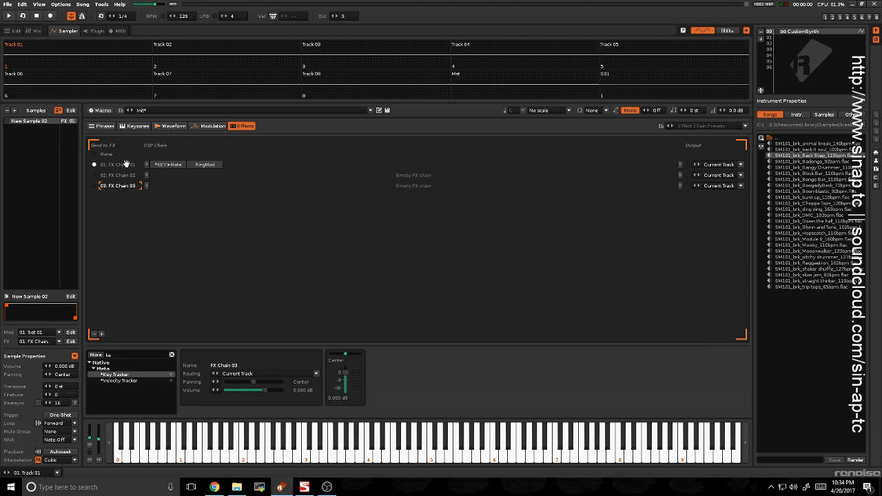
right_click(122, 186)
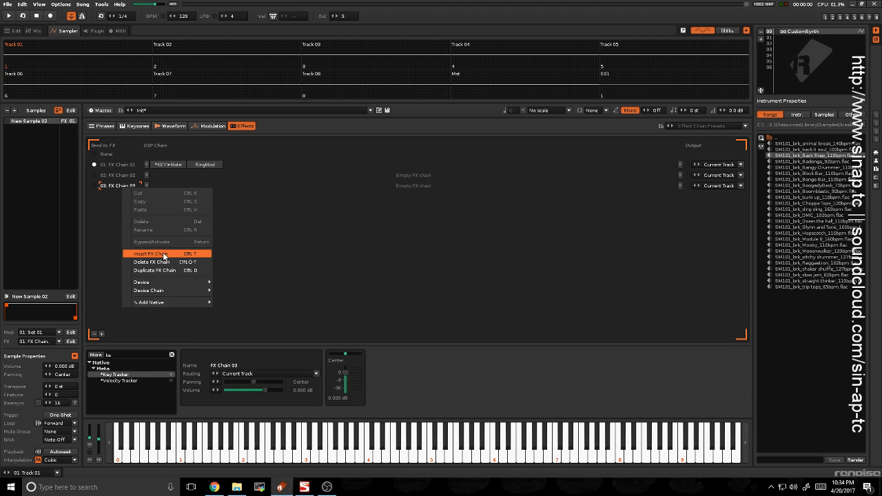
click(165, 254)
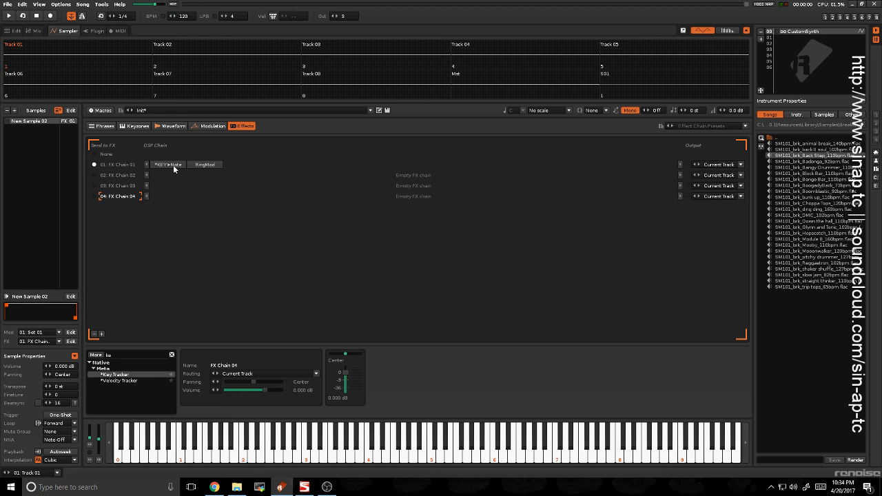
Move the Key Tracker from FX Chain 01 to FX Chain 02 and select the RingMod in FX Chain 01
click(144, 167)
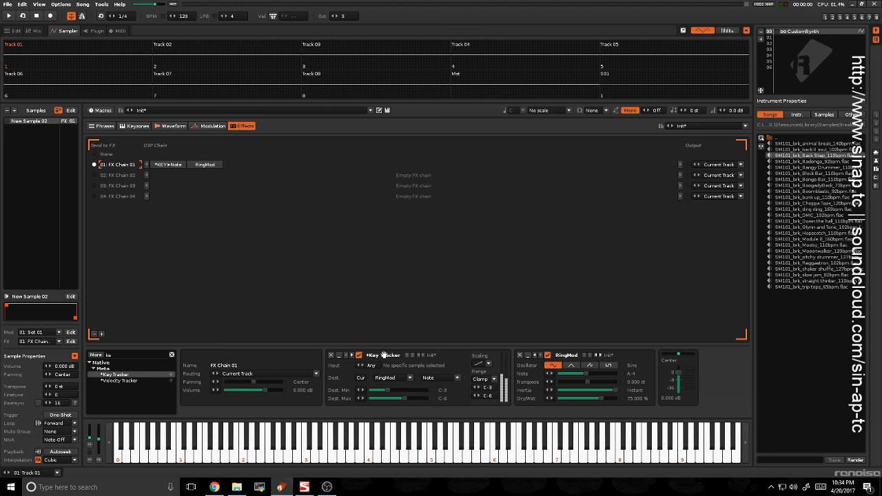
drag(169, 165, 168, 176)
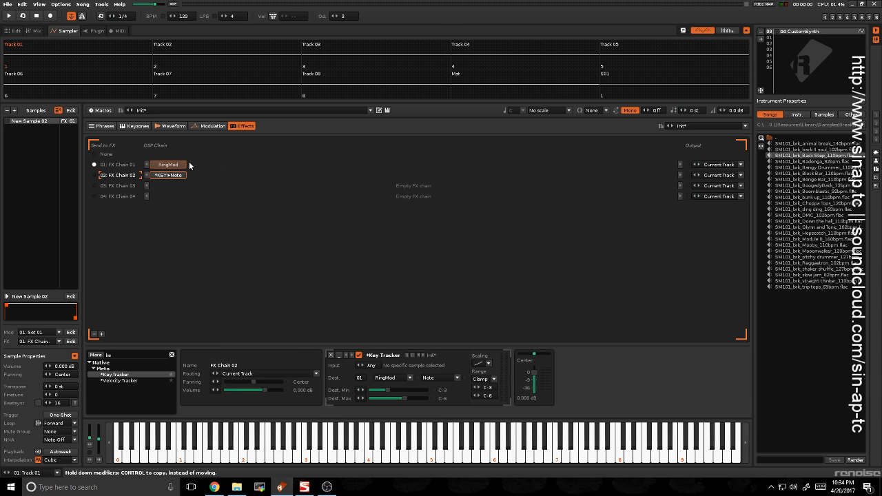
click(173, 168)
click(380, 353)
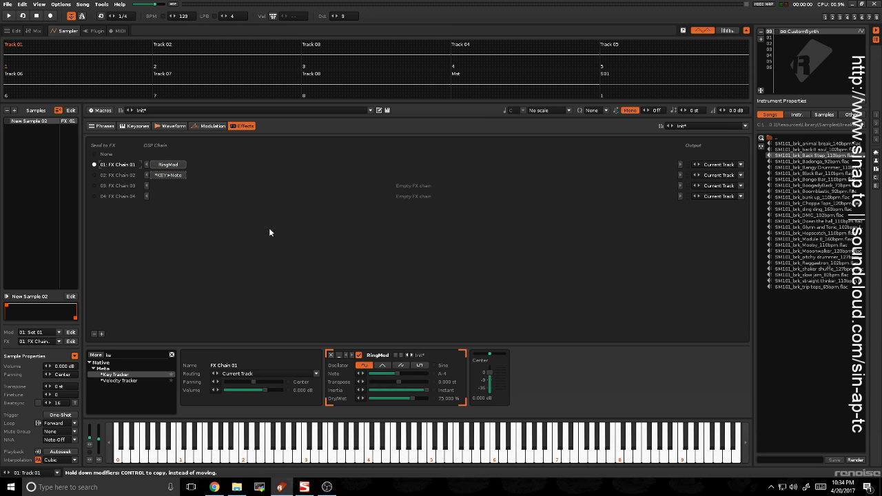
Move the RingMod into FX Chain 02 and add a Send in FX Chain 01 with FX Chain 02 as its receiver
drag(377, 355, 217, 174)
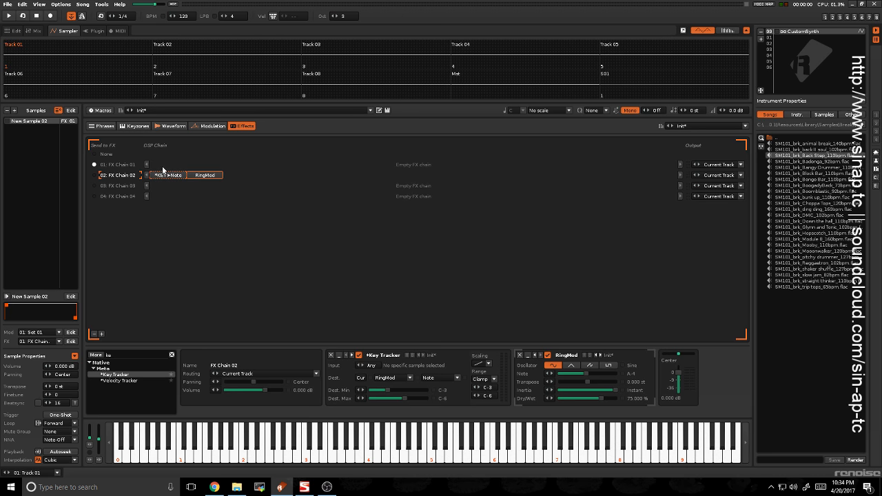
click(119, 165)
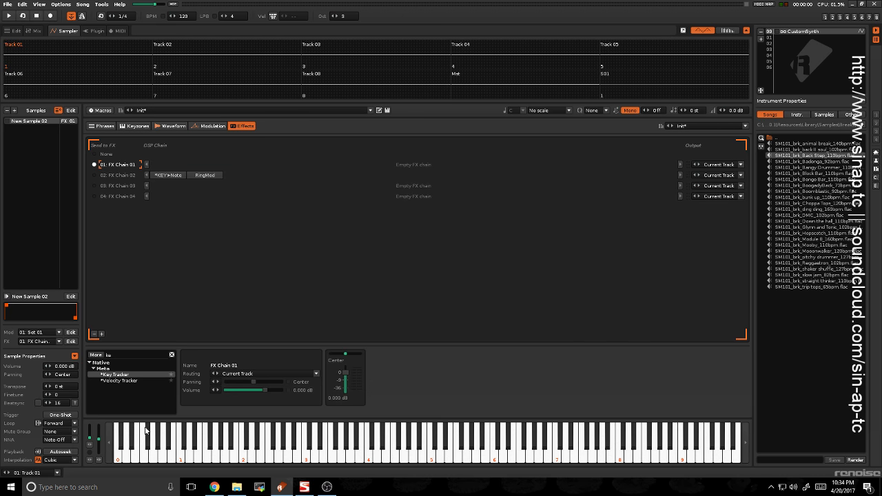
key(BackSpace)
key(BackSpace)
text(send)
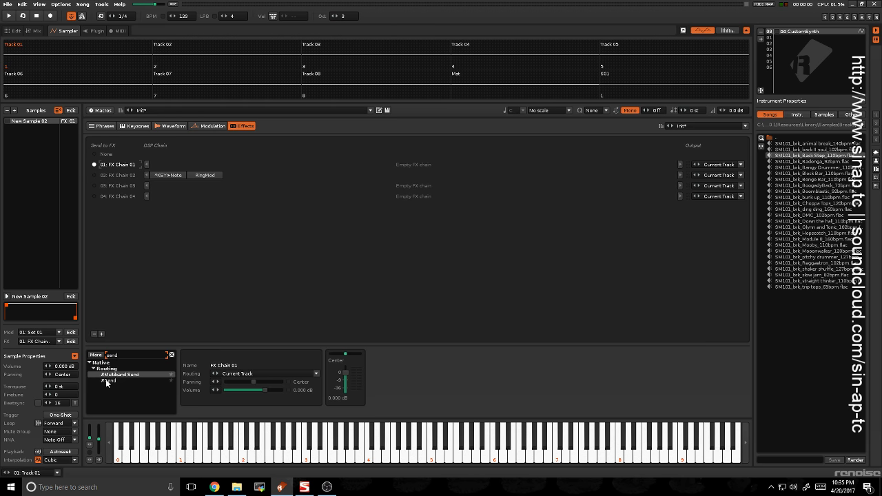
double_click(107, 382)
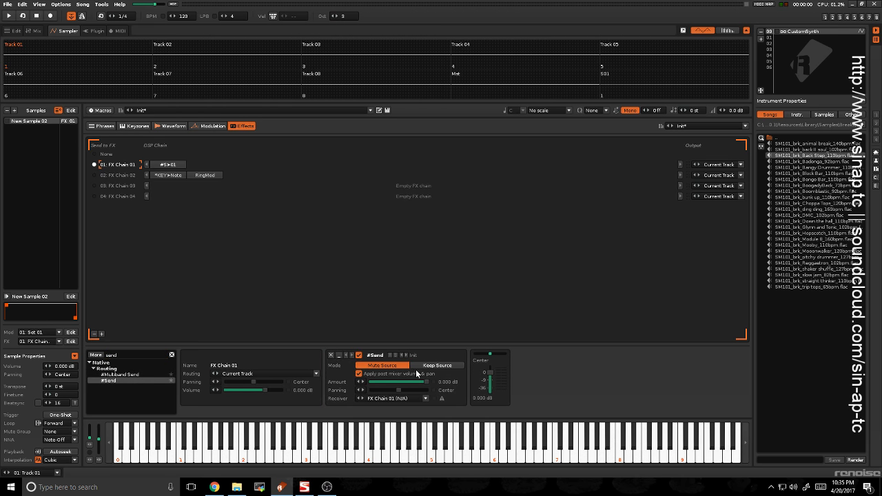
click(405, 399)
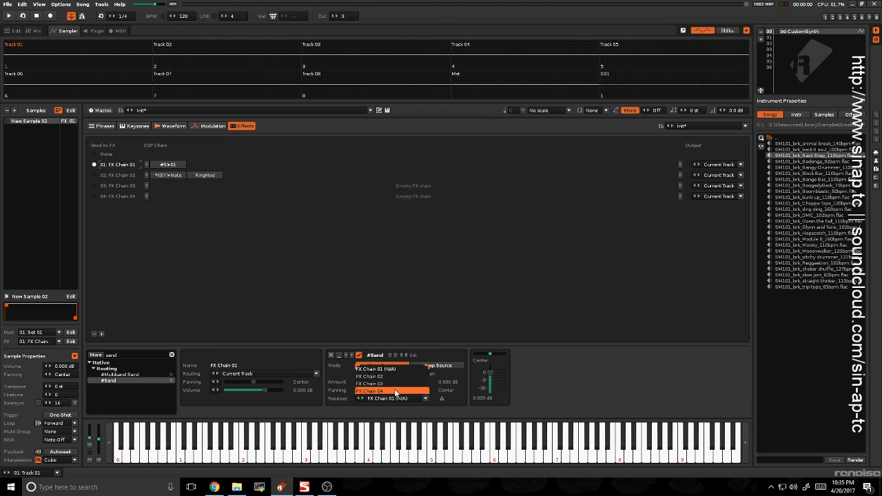
click(389, 388)
Play test notes to check the signal routing from FX Chain 01 through FX Chain 02
key(r)
key(r)
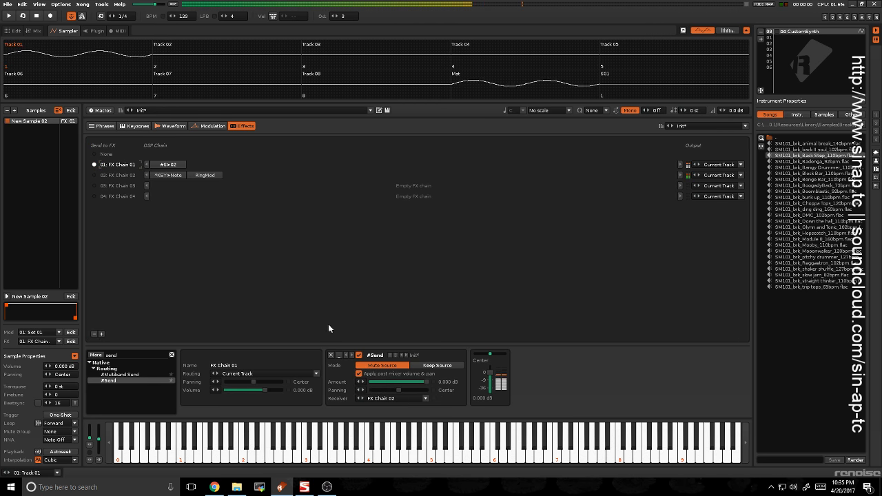
key(u)
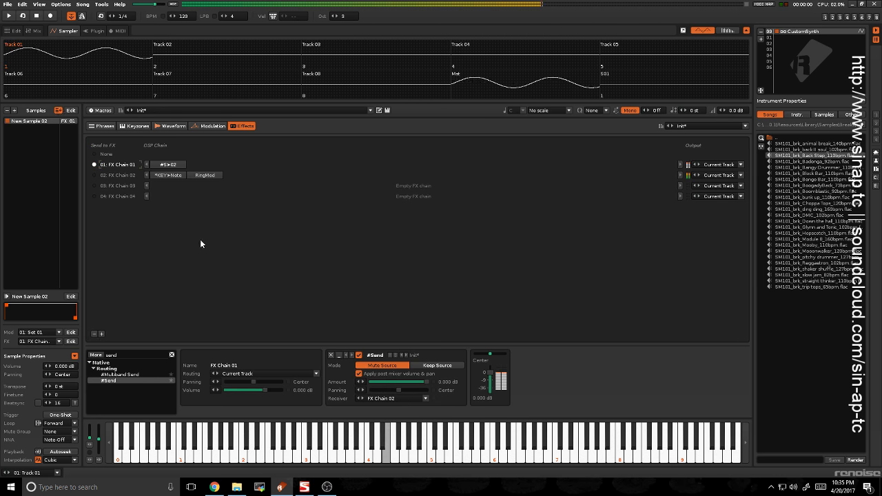
key(e)
key(e)
key(e)
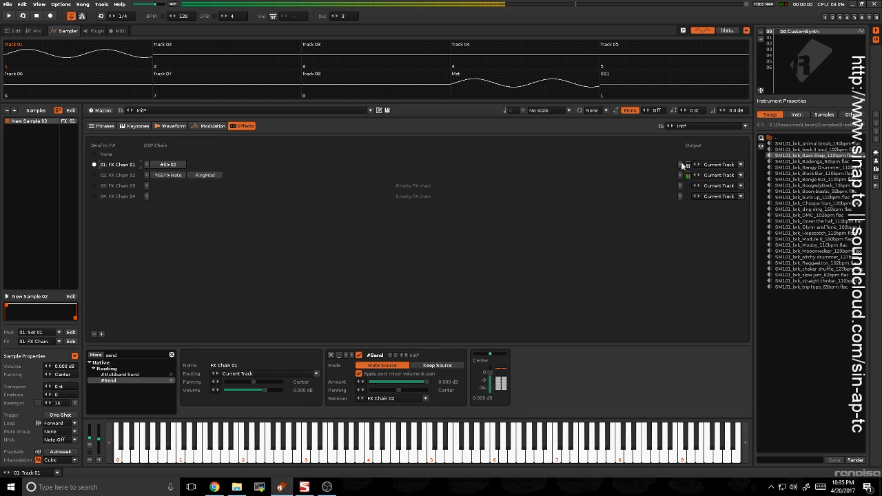
key(e)
key(e)
key(e)
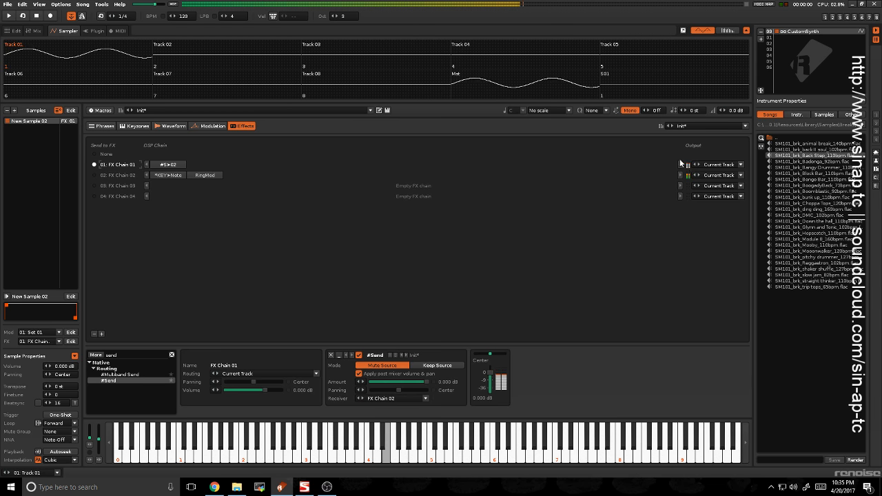
key(e)
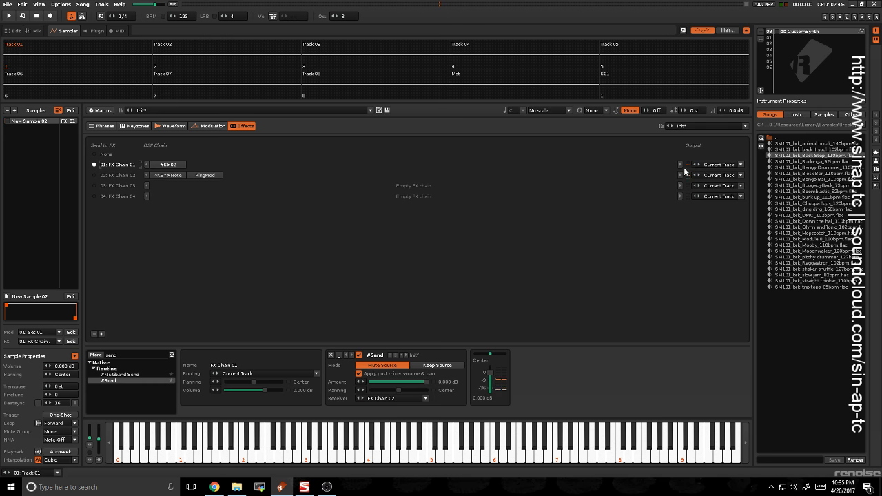
key(e)
key(e)
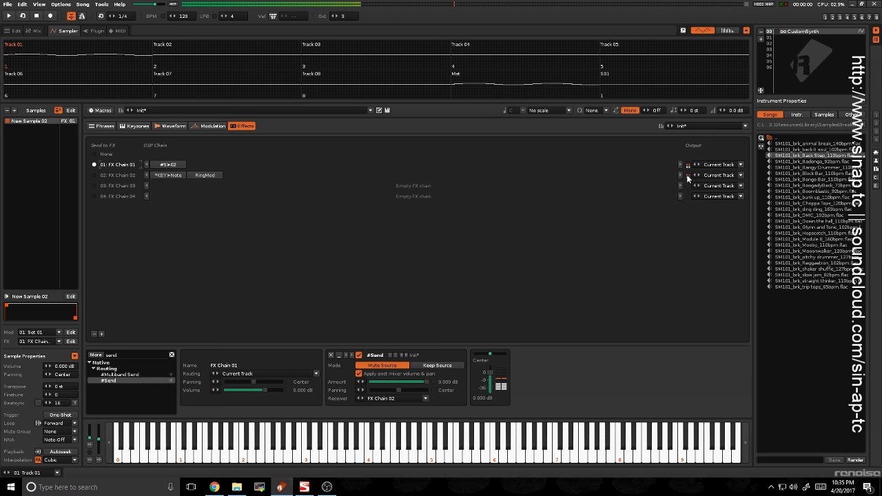
Add a Send after the RingMod in FX Chain 02 and set its receiver to FX Chain 04
click(236, 177)
drag(109, 380, 679, 386)
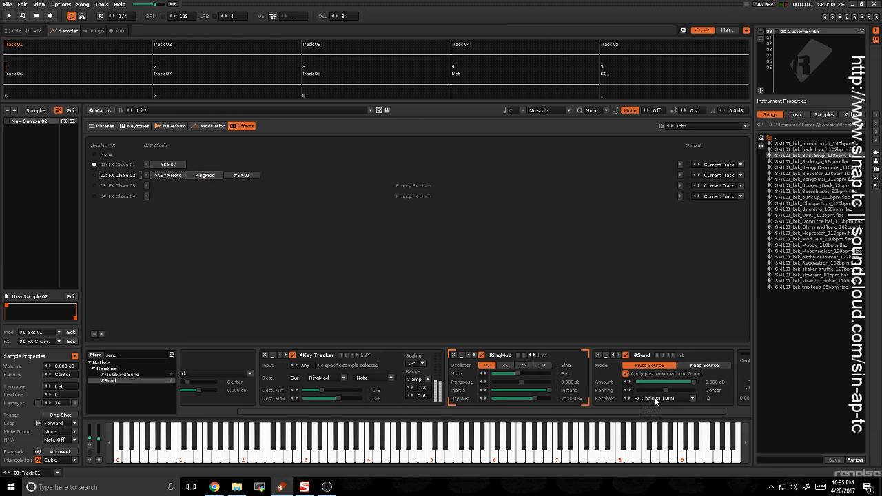
click(654, 398)
click(651, 391)
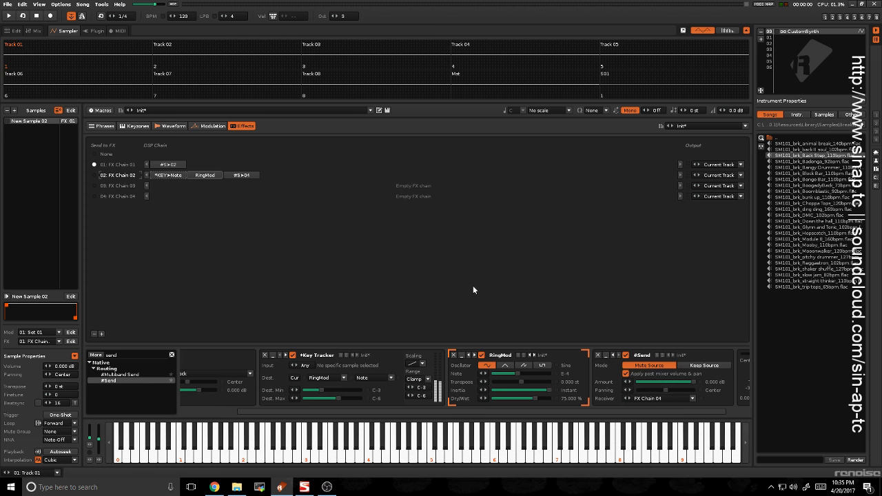
Rename FX Chain 04 as Combine and FX Chain 01 as Send
double_click(128, 197)
key(BackSpace)
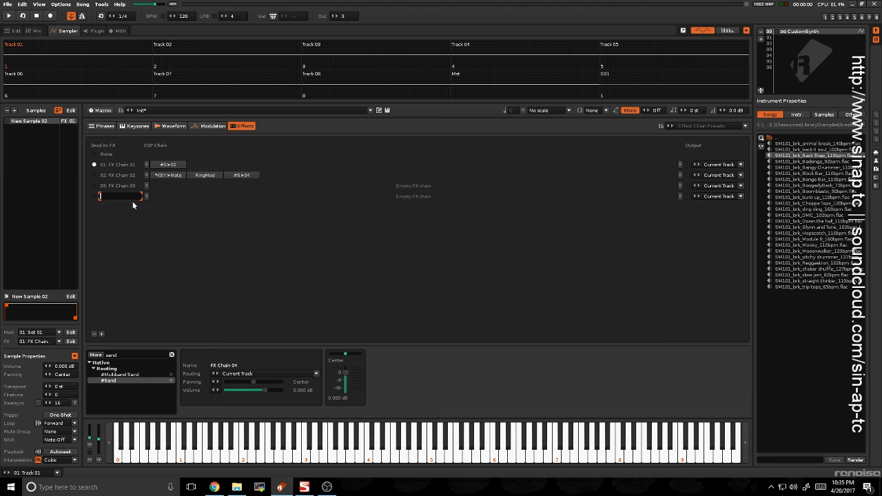
text(Combine)
key(Return)
double_click(128, 165)
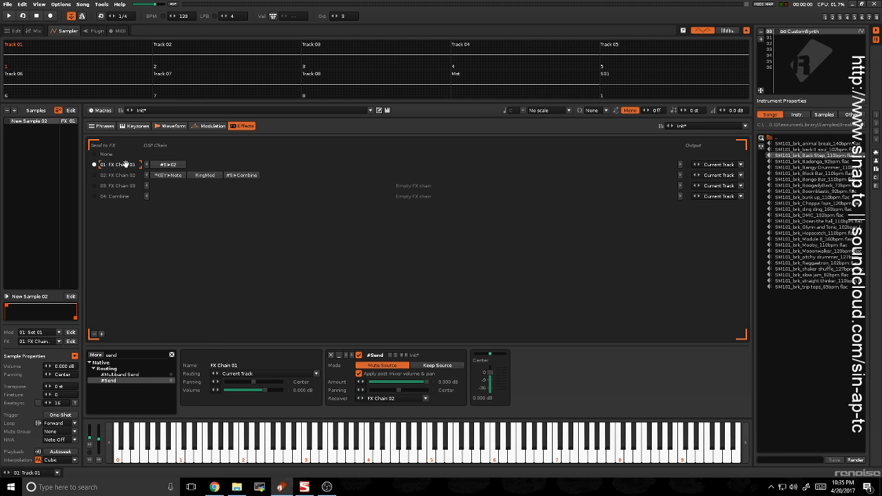
text(Send)
key(Return)
Rename FX Chain 02 as OSC1 and FX Chain 03 as OSC2
double_click(129, 176)
text(OS)
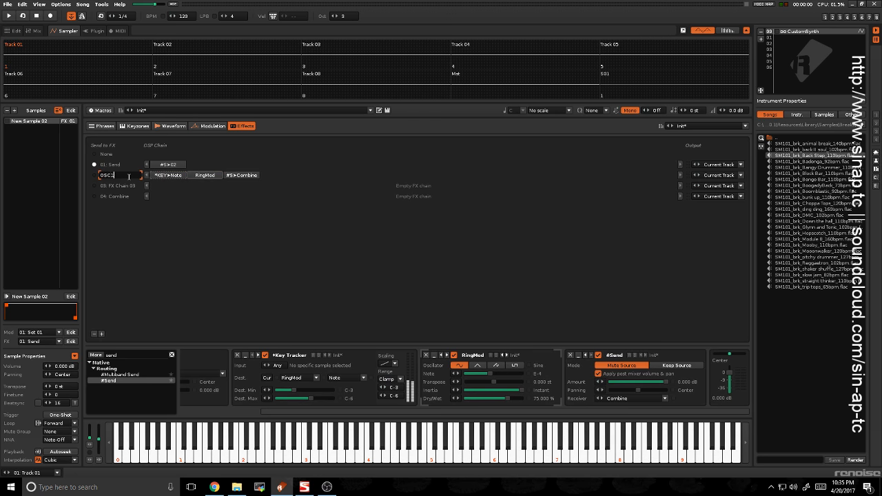
text(C1)
key(Return)
double_click(129, 185)
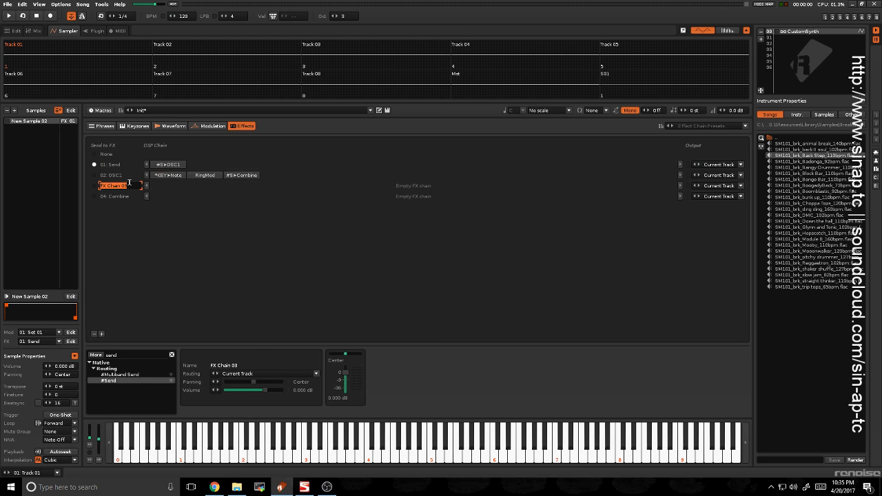
text(OSC2)
key(Return)
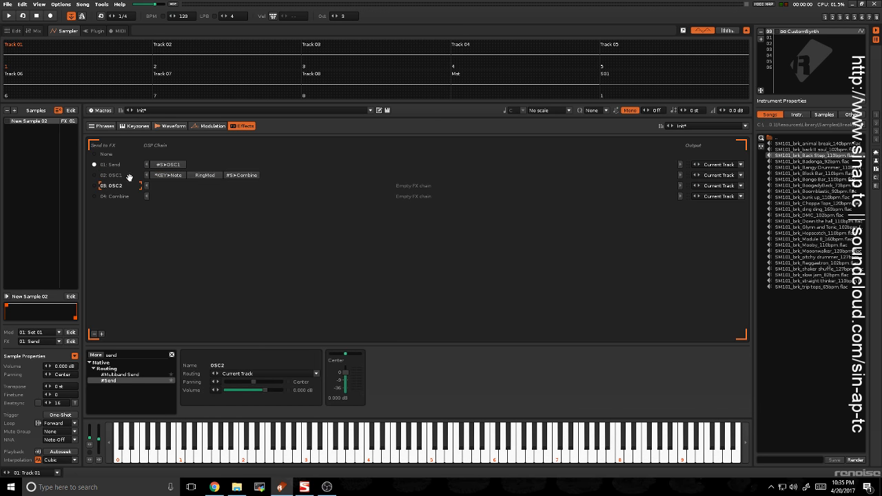
Select the OSC1 chain and play test notes to check the signal reaching the Combine chain
click(129, 176)
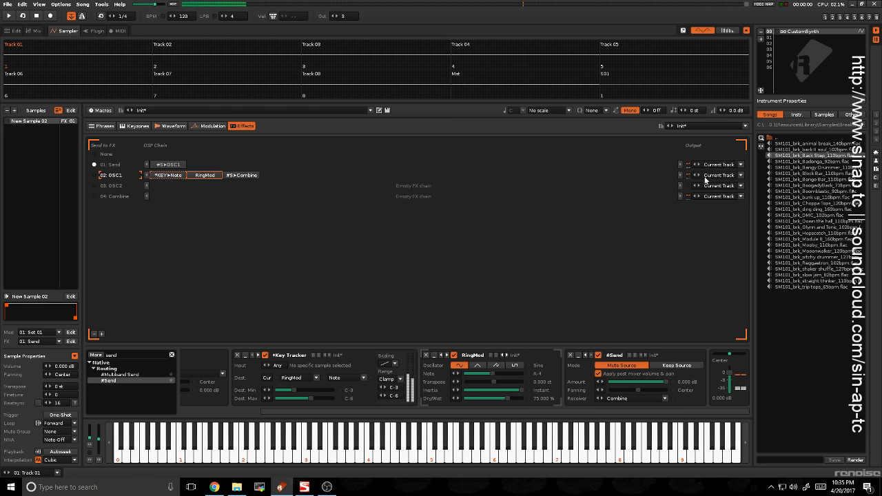
key(y)
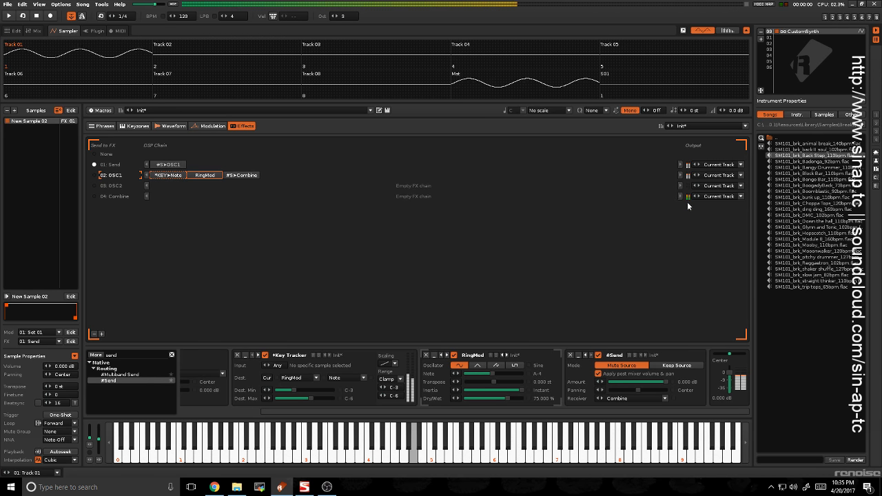
key(y)
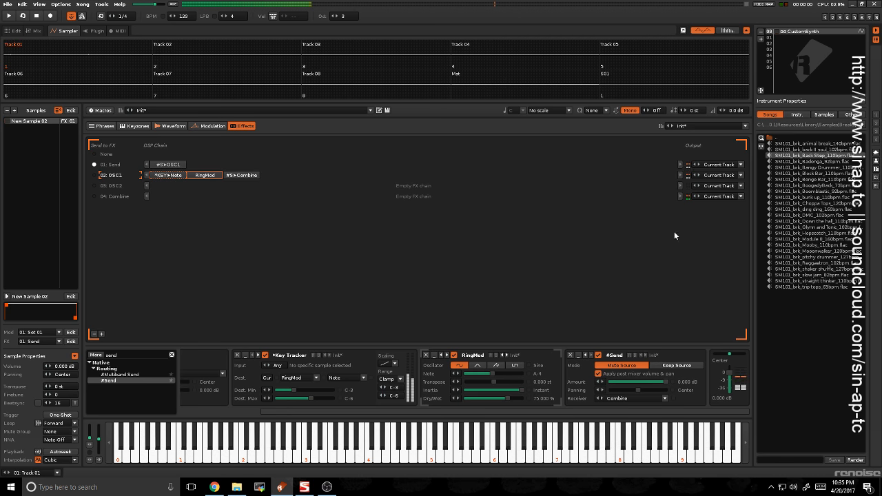
key(y)
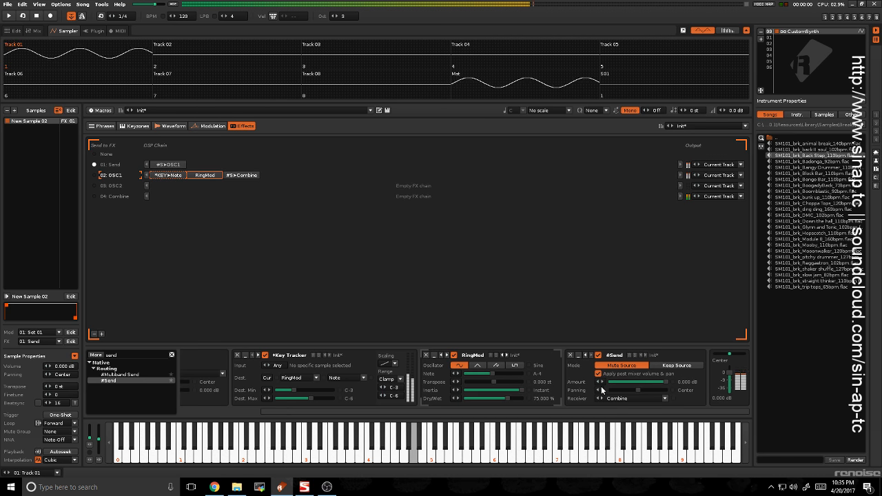
Fill the OSC2 chain with a Key Tracker, a RingMod and a Send device, in that order
click(122, 184)
click(125, 355)
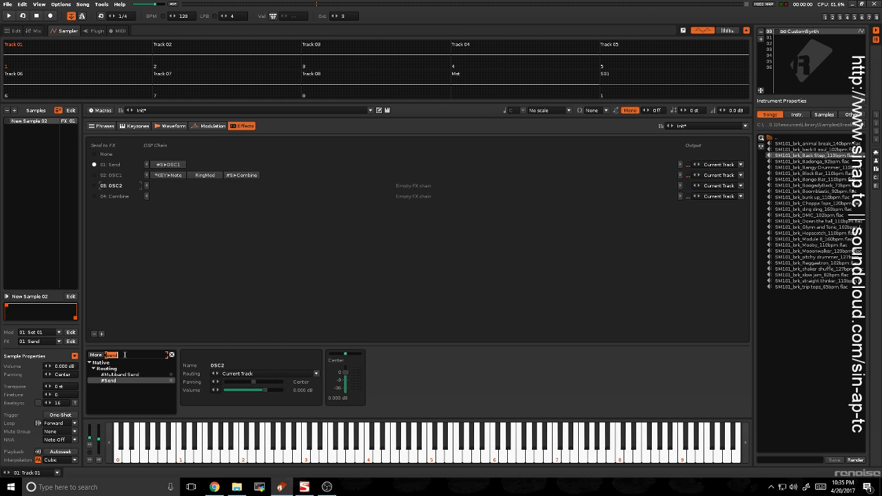
text(key)
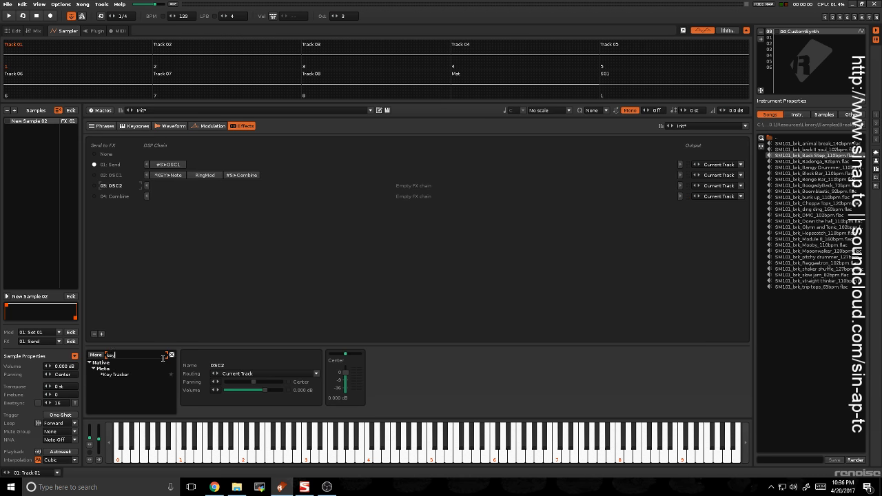
double_click(125, 375)
click(134, 353)
text(ring)
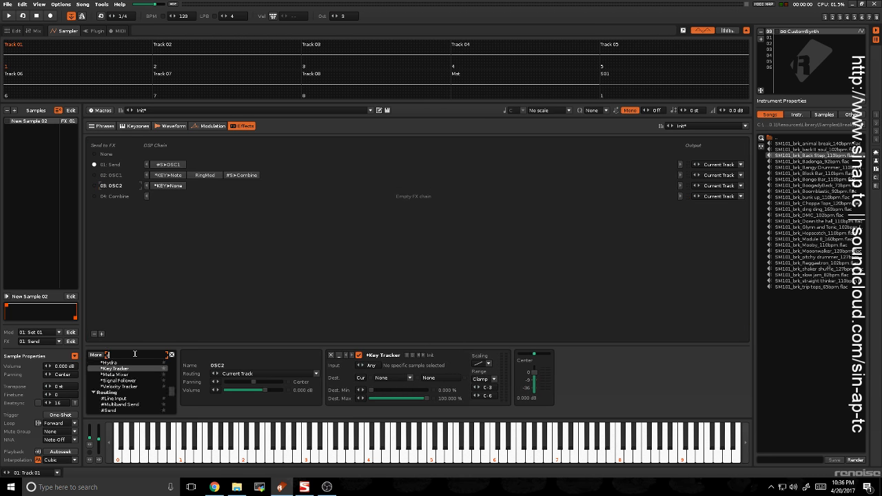
double_click(122, 375)
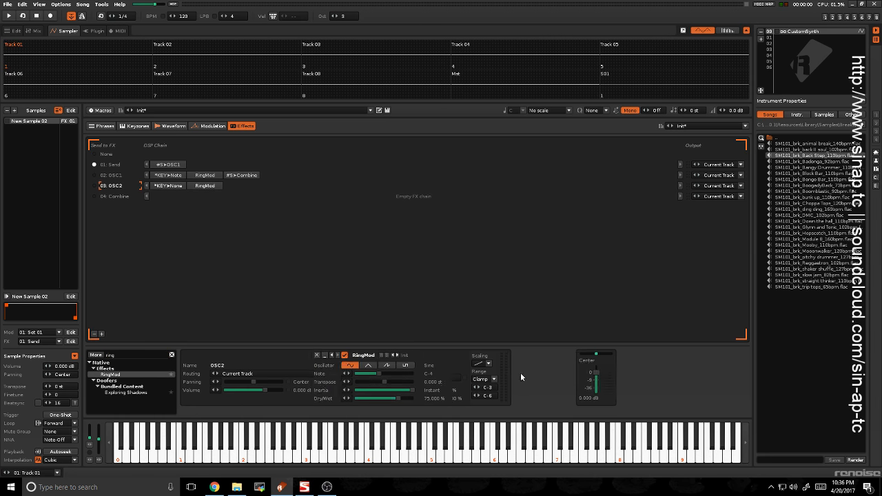
click(110, 356)
text(send)
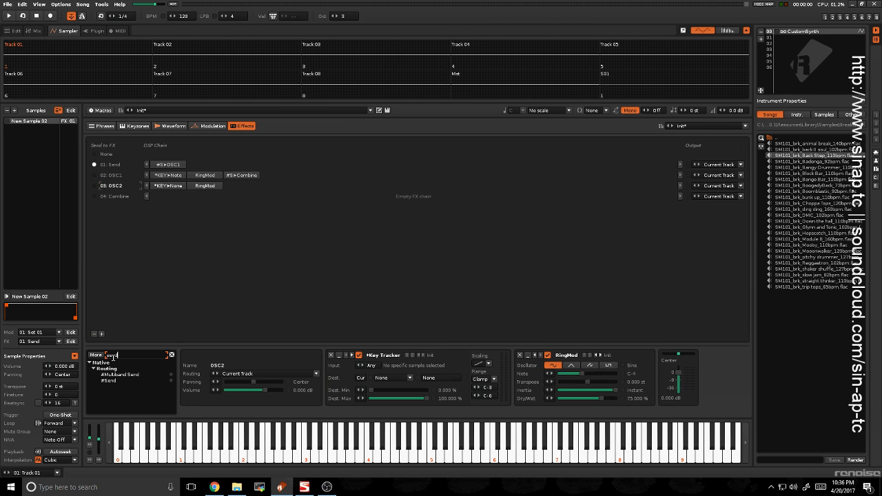
double_click(109, 380)
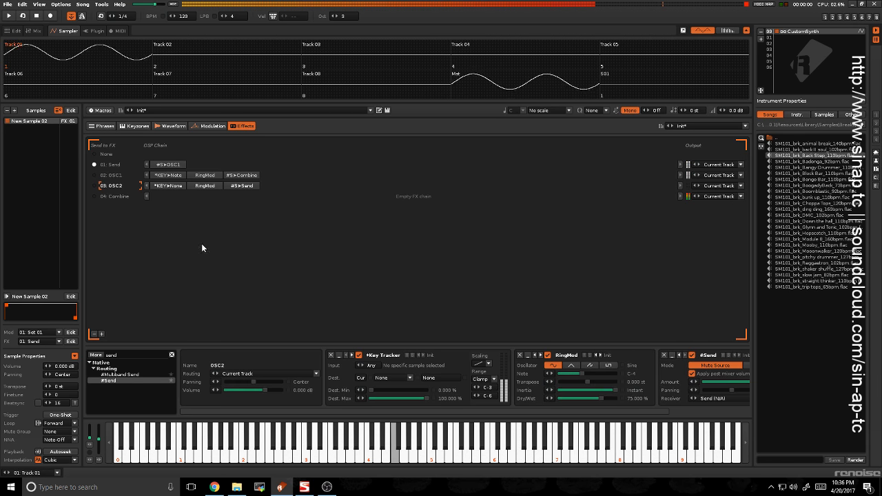
Add a second Send device to the Send chain and set its receiver to OSC2
click(124, 166)
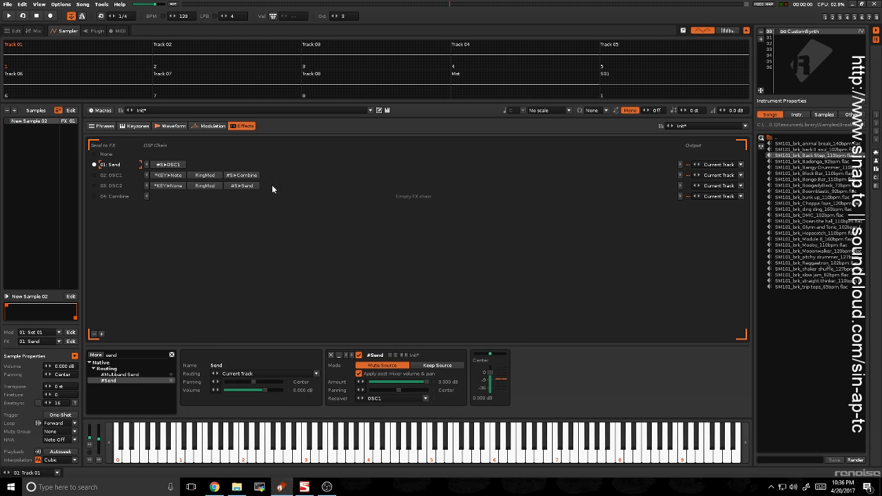
drag(130, 378, 534, 373)
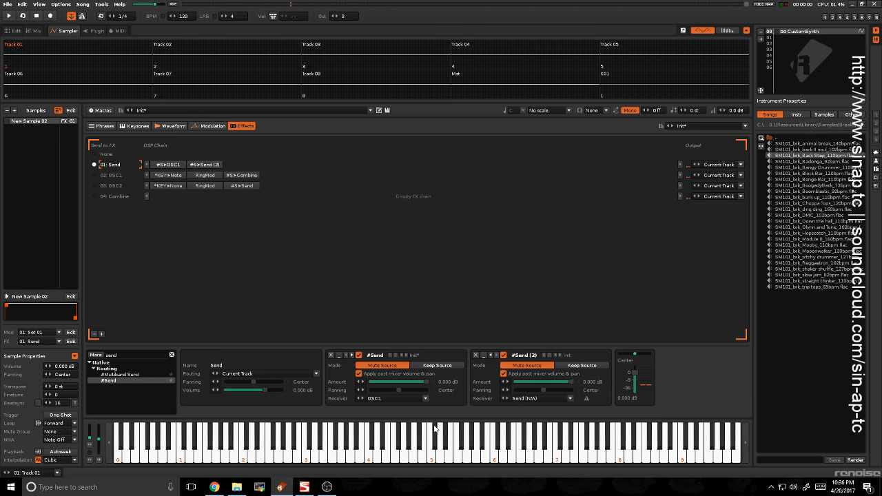
click(515, 398)
click(511, 384)
Set both devices in the Send chain to Keep Source and lower the chain's output level to -INF dB
click(446, 366)
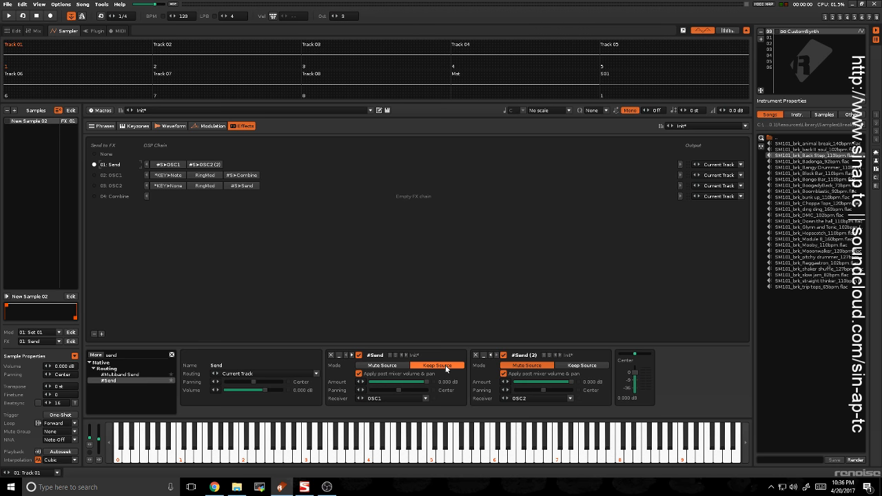
click(576, 366)
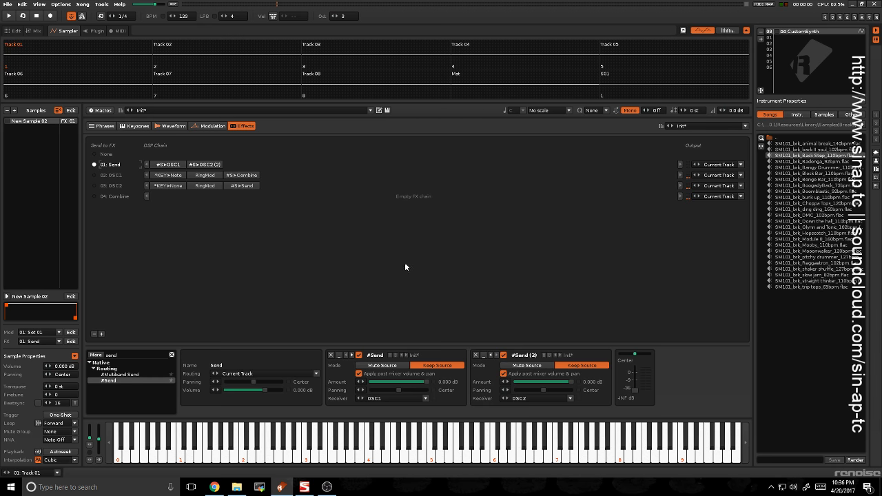
Set the receiver of the OSC2 chain's Send device to Combine
click(126, 185)
click(122, 178)
click(122, 187)
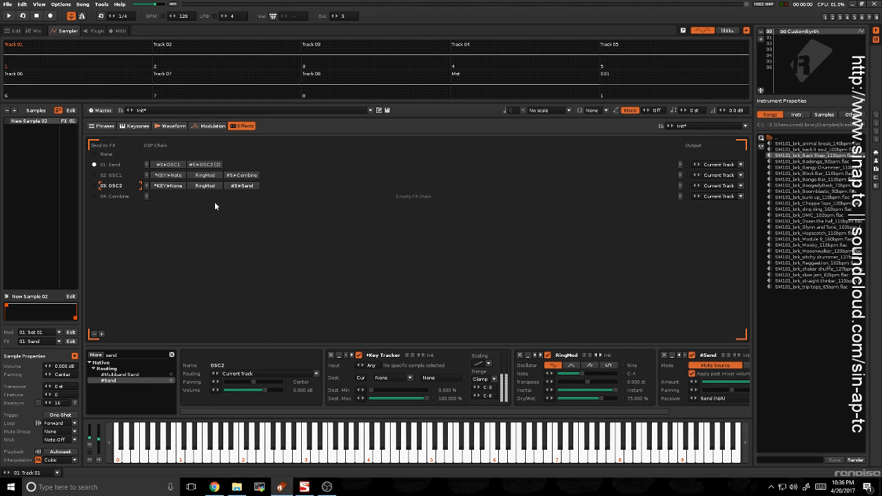
scroll(619, 413, right, 2)
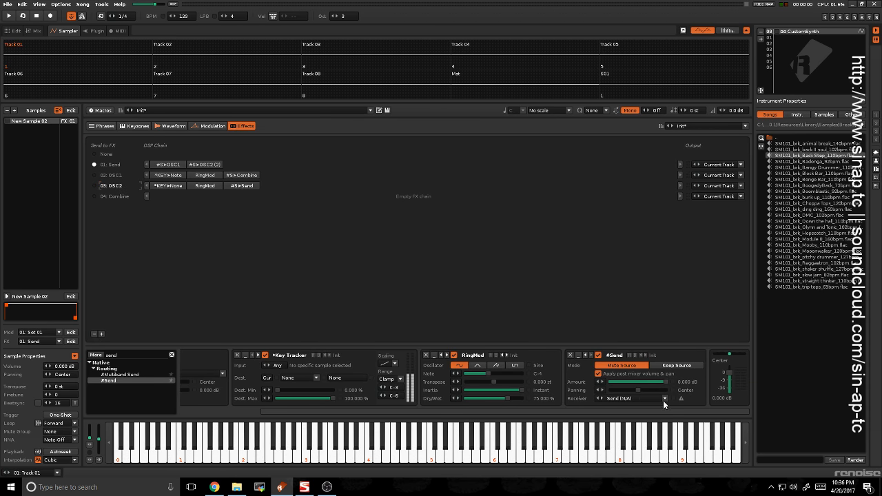
click(663, 399)
click(609, 391)
click(137, 198)
click(117, 186)
click(115, 168)
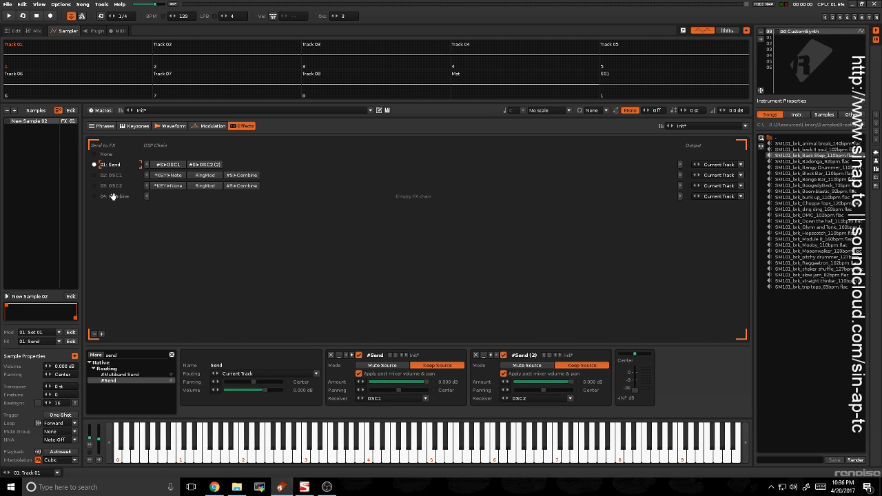
Switch the sample's FX assignment to None and back to the Send chain to compare the sound
click(112, 197)
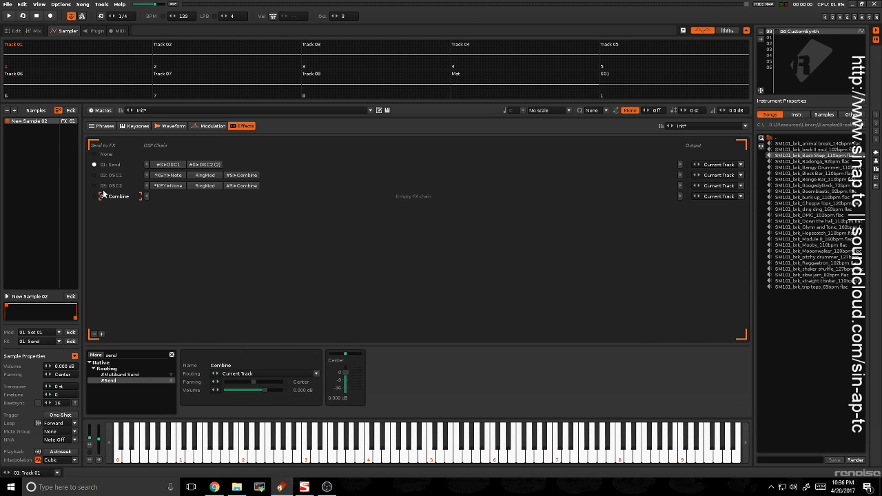
click(94, 153)
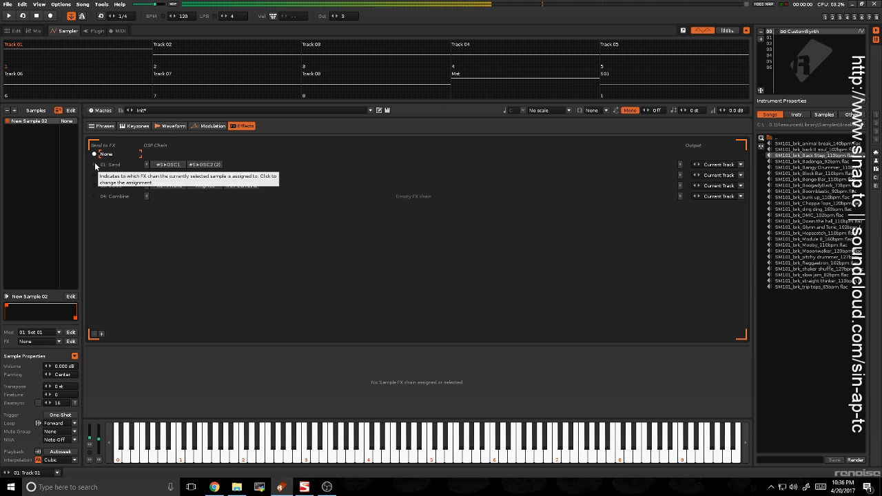
click(95, 165)
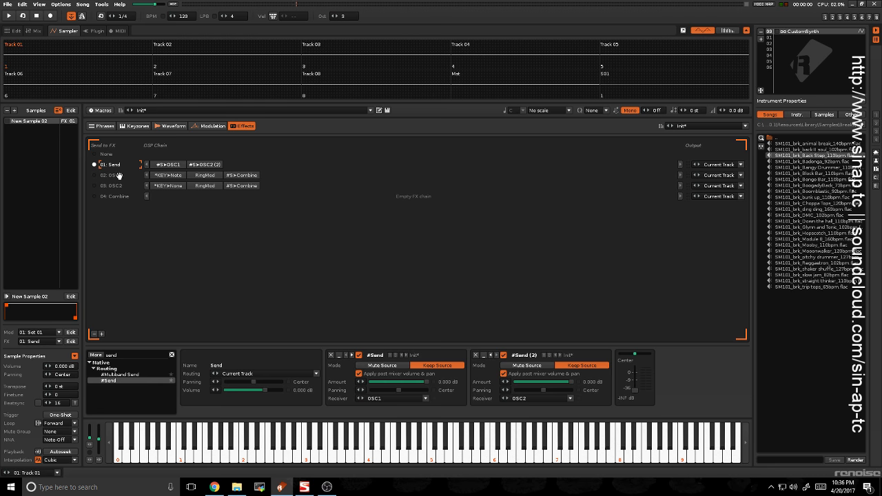
click(118, 175)
click(112, 165)
Save the song under the name "butt butt butt butt butt"
click(8, 4)
click(27, 63)
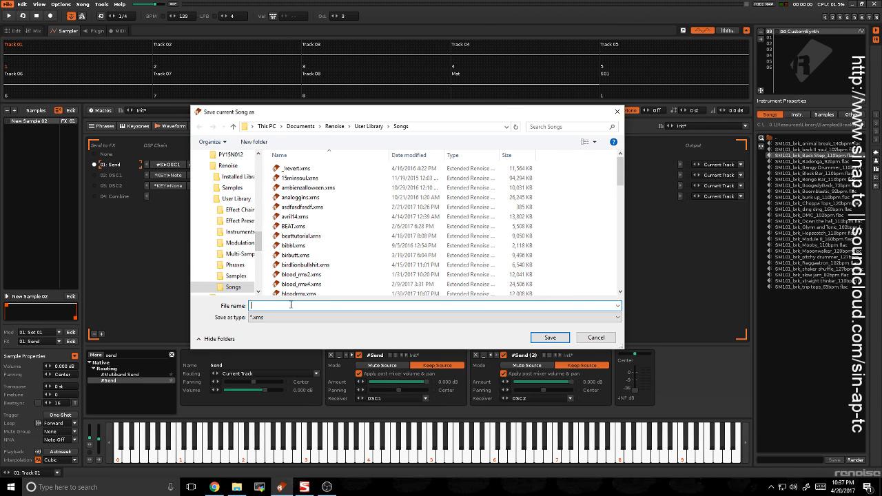
text(butt butt butt butt butt)
key(Return)
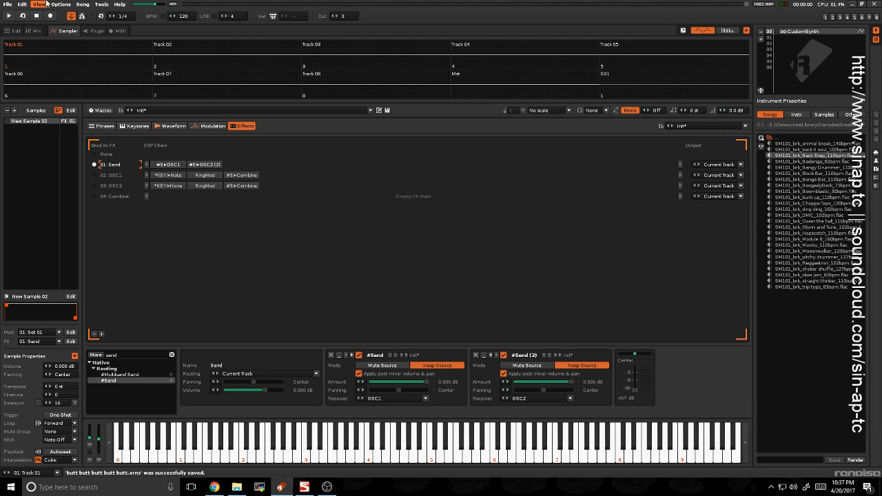
Reload the newly saved song from the recent songs and bring up the CustomSynth instrument's effect chains again
click(7, 4)
mouse_move(49, 50)
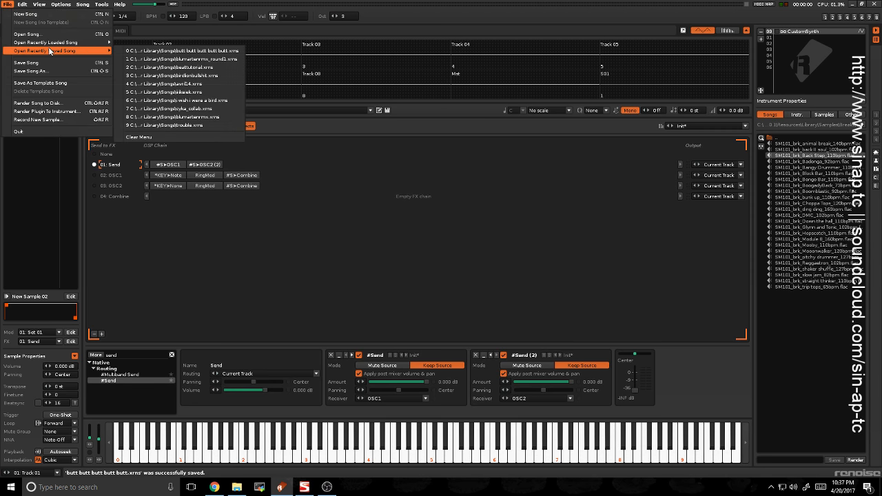
click(168, 50)
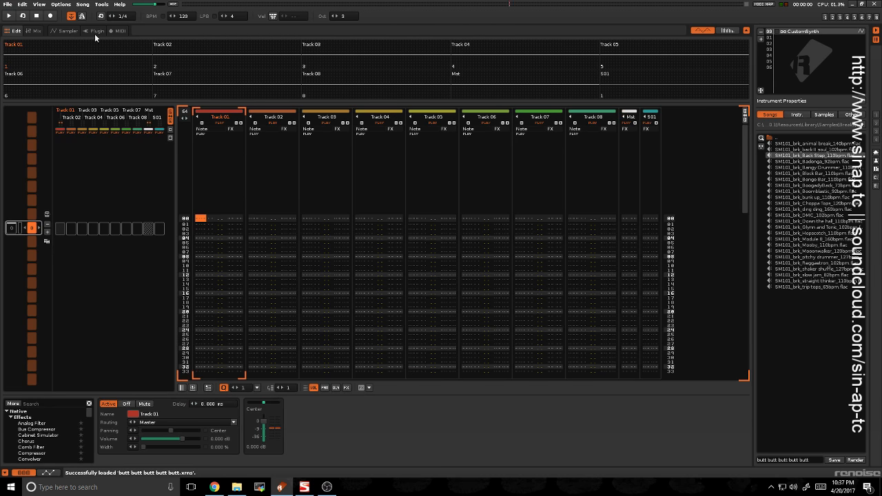
click(63, 31)
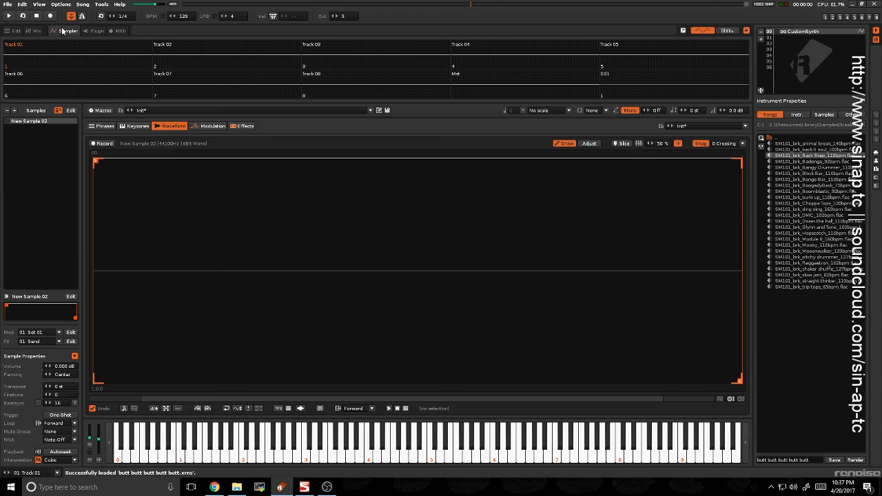
click(6, 6)
mouse_move(46, 44)
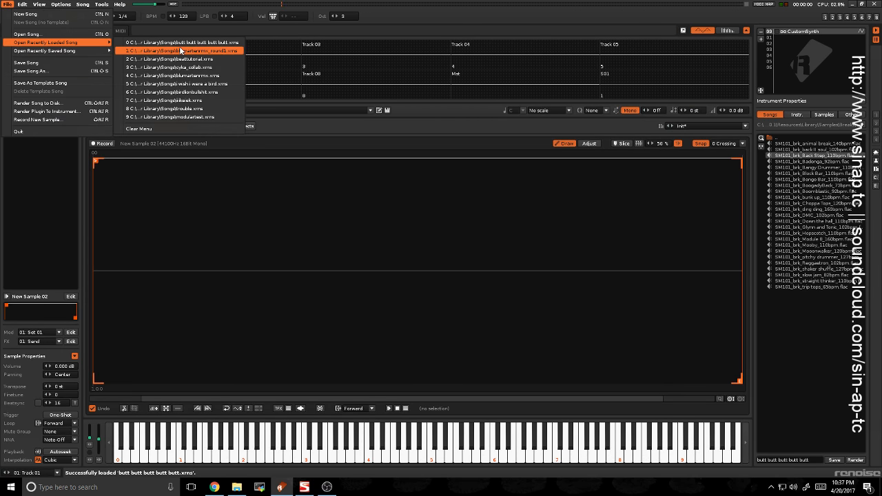
click(183, 43)
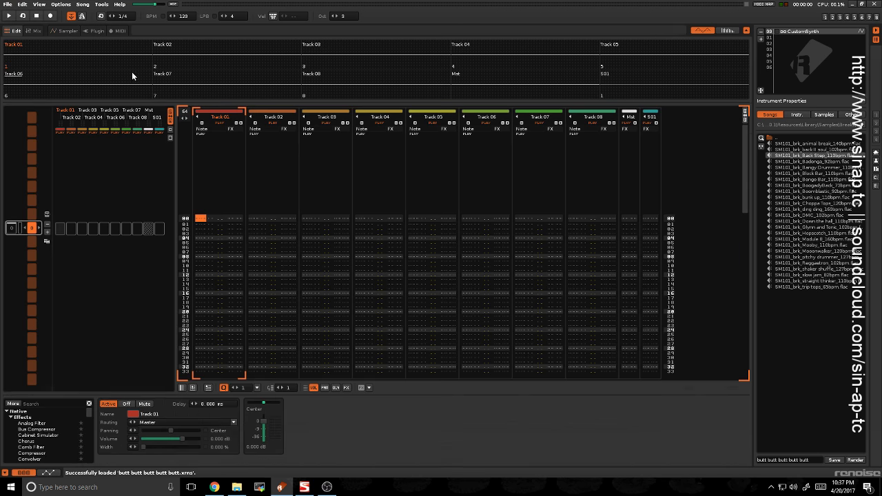
click(62, 31)
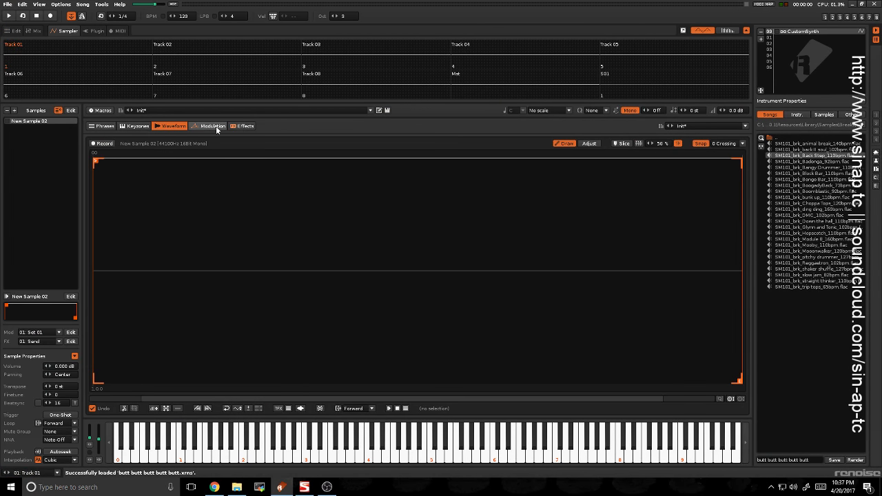
click(244, 126)
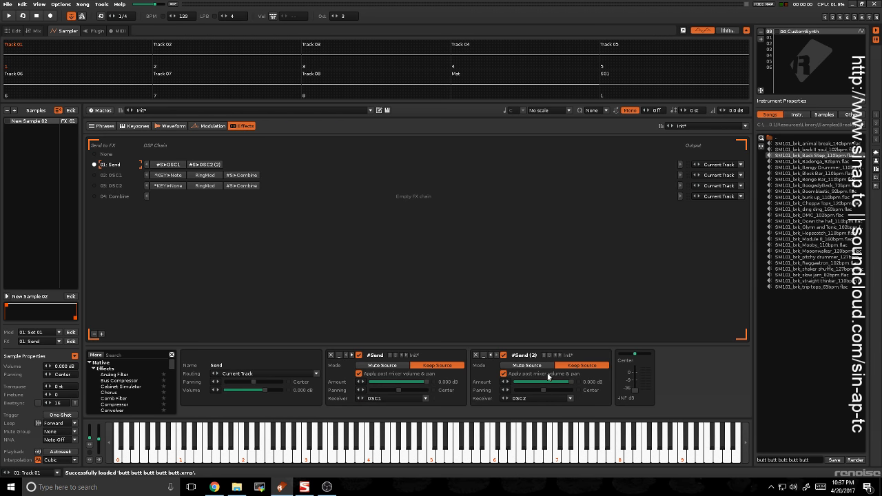
Disable Apply post mixer volume & pan on both devices of the Send chain and play test notes
click(503, 373)
click(359, 373)
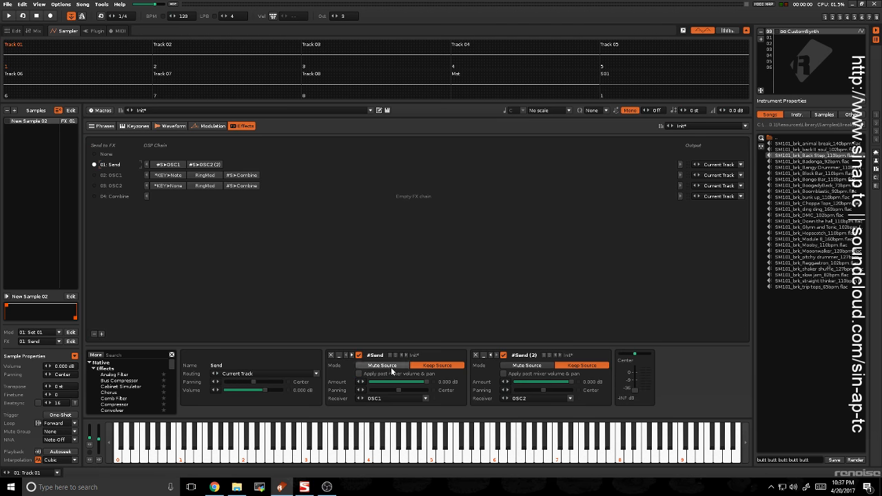
key(t)
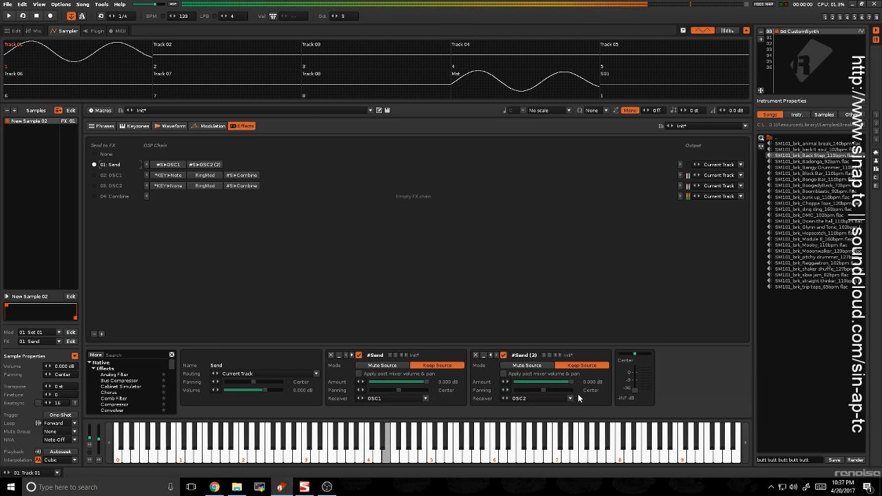
key(y)
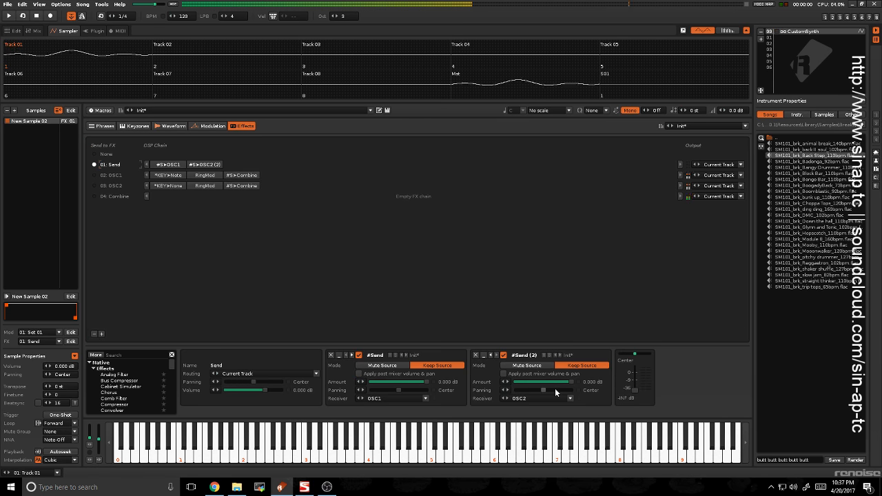
key(e)
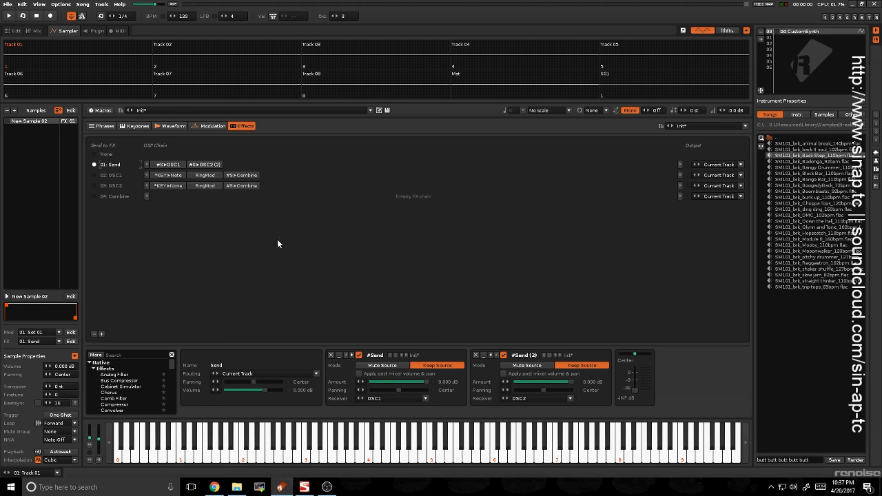
Check the Key Tracker settings of the OSC1 chain and play a few notes
click(130, 175)
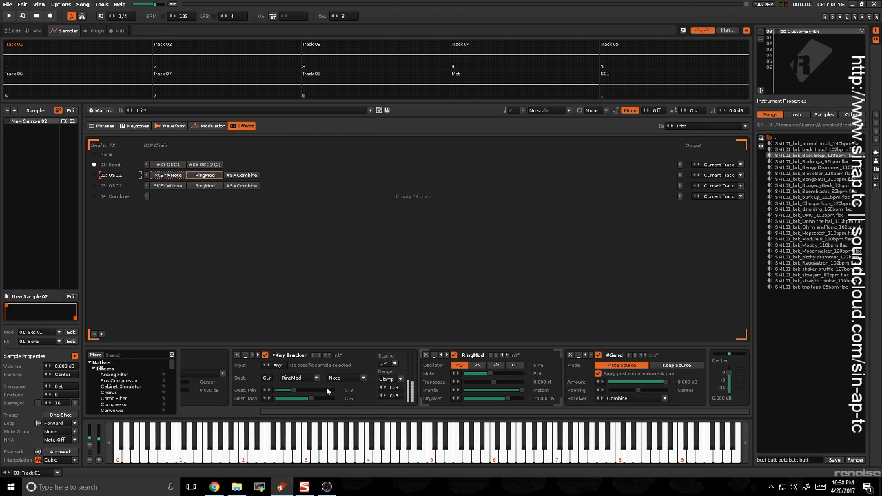
drag(342, 411, 307, 405)
key(e)
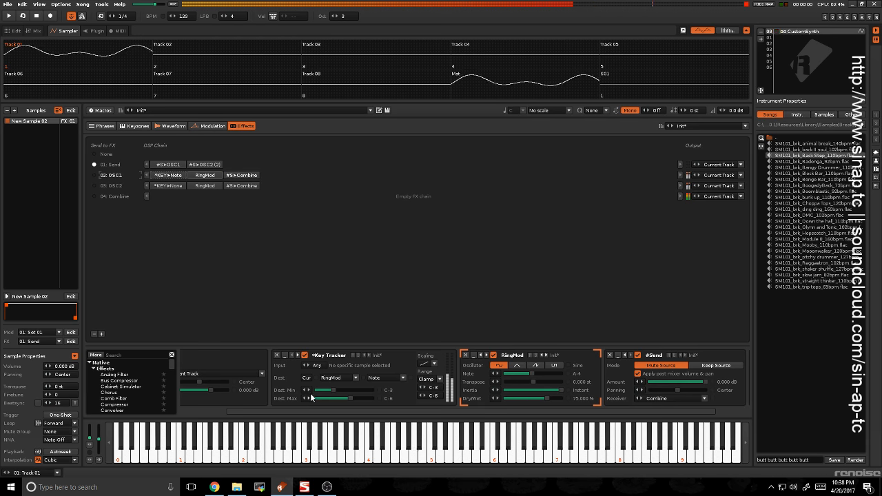
key(u)
Set the OSC2 chain's Key Tracker destination to the Note parameter of its RingMod
click(112, 186)
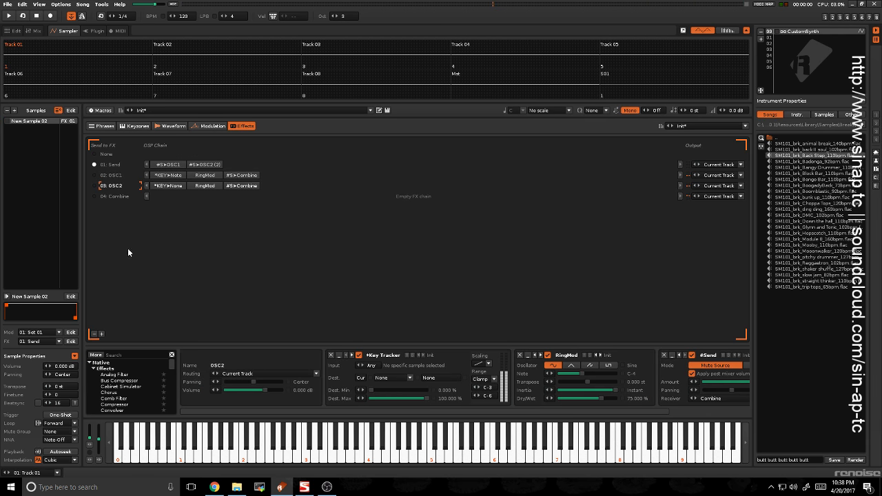
click(396, 379)
click(389, 366)
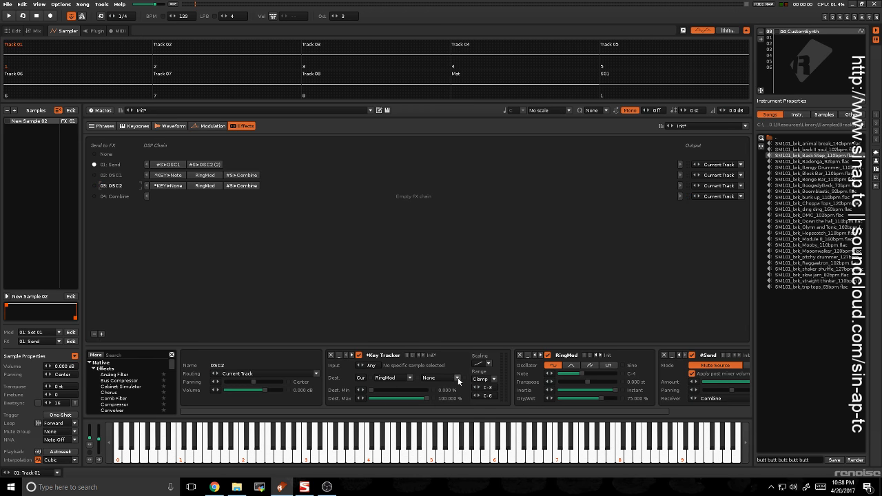
click(457, 379)
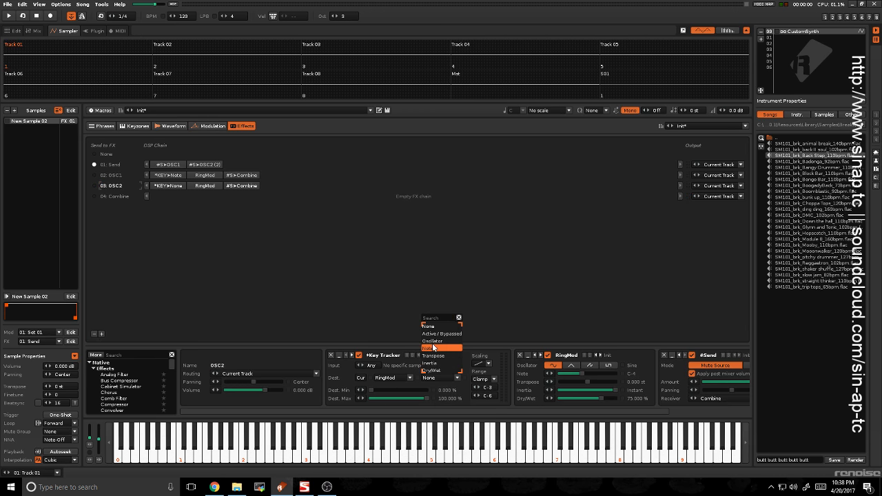
click(433, 347)
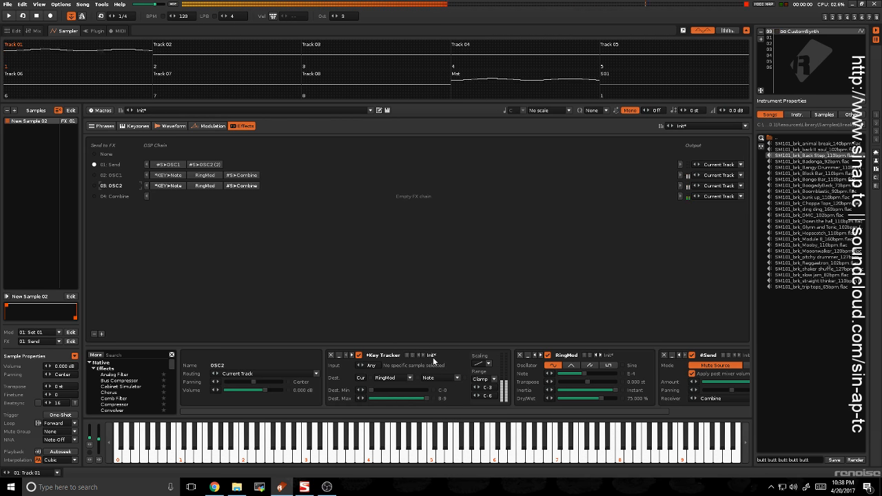
Set the OSC2 Key Tracker's destination minimum to C-3 and its maximum to C-6
double_click(442, 390)
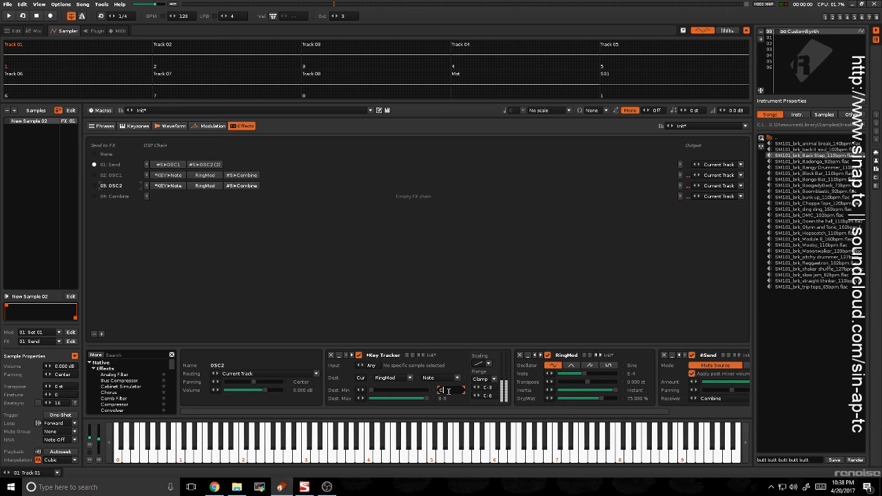
key(Return)
double_click(447, 398)
text(C6)
key(Return)
drag(513, 408, 611, 405)
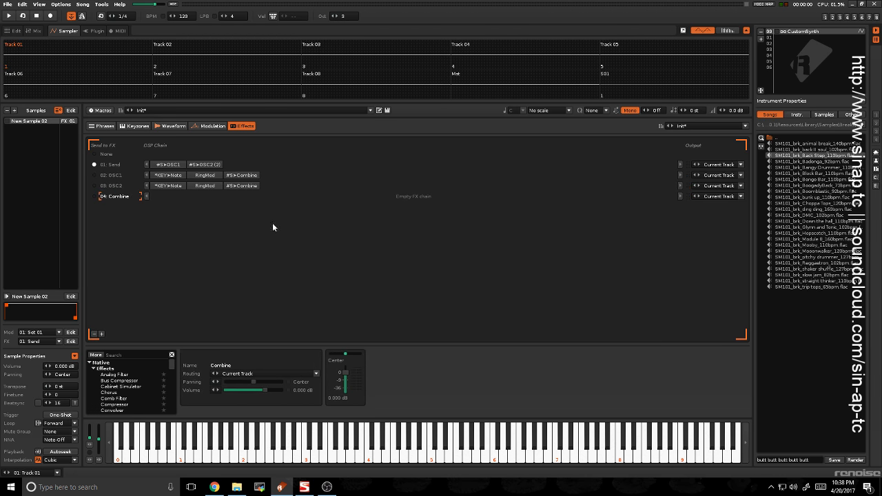
Play a series of notes while watching the key tracking in the OSC1 chain
click(117, 175)
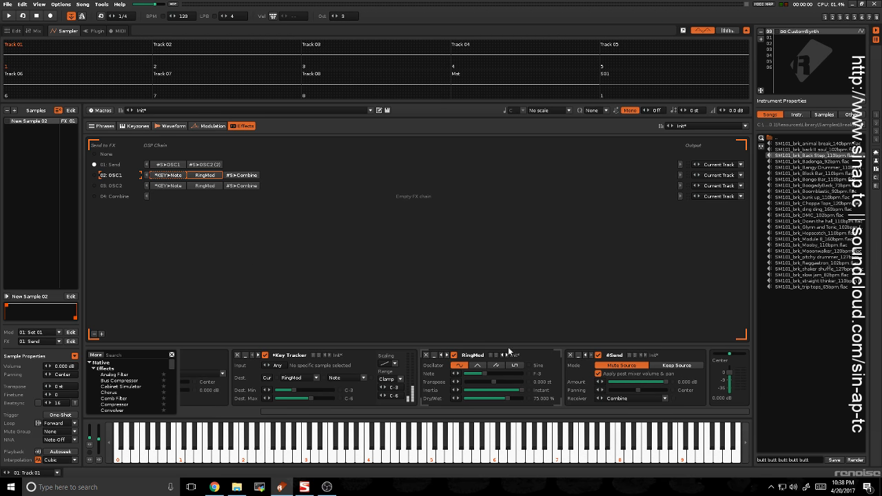
key(t)
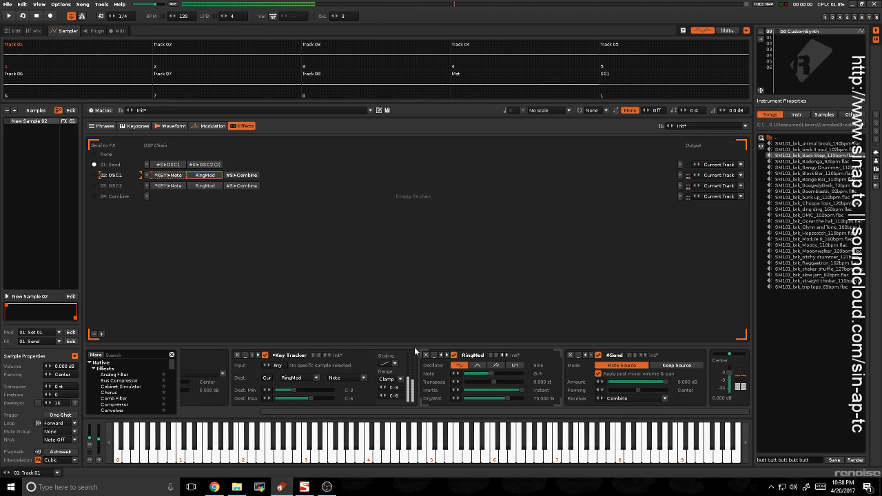
key(t)
key(y)
key(r)
key(y)
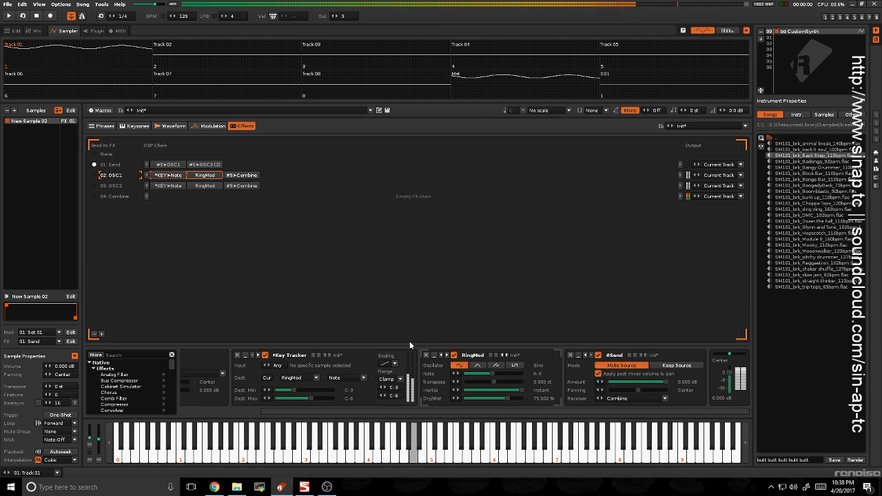
key(t)
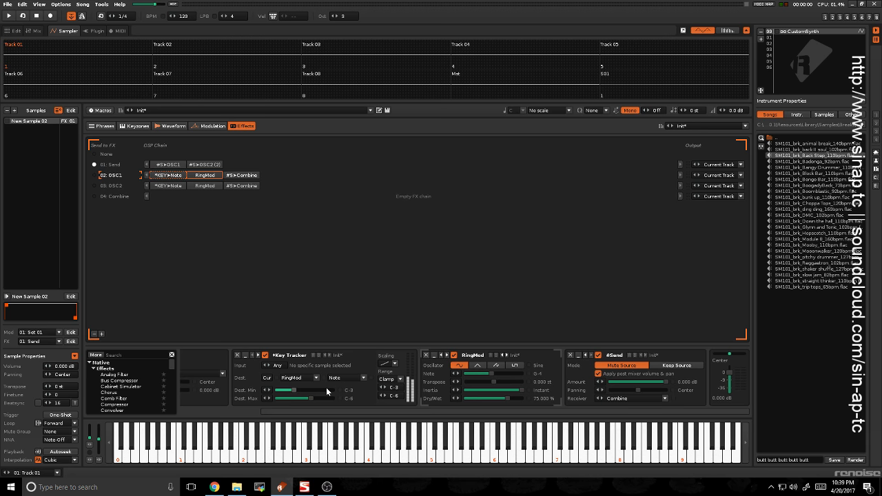
Rename the OSC1 chain as LOWOSC and the OSC2 chain as HIOSC
double_click(111, 175)
key(Home)
text(LOW)
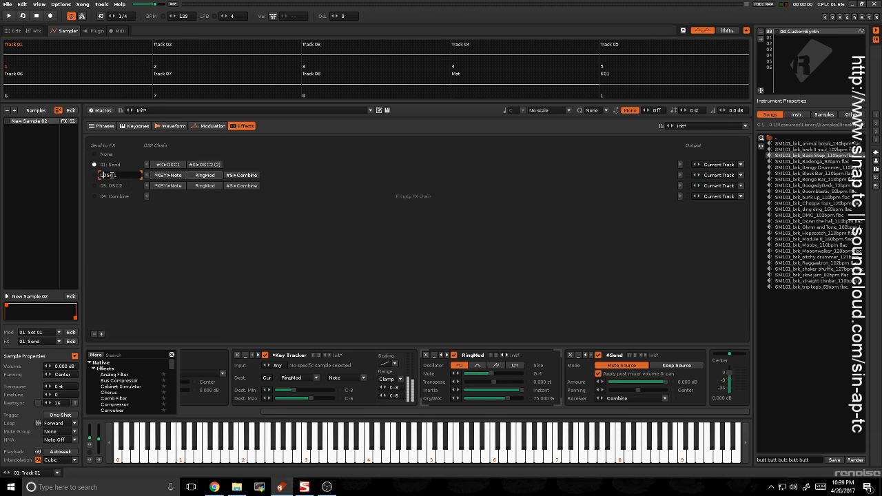
key(Return)
double_click(114, 185)
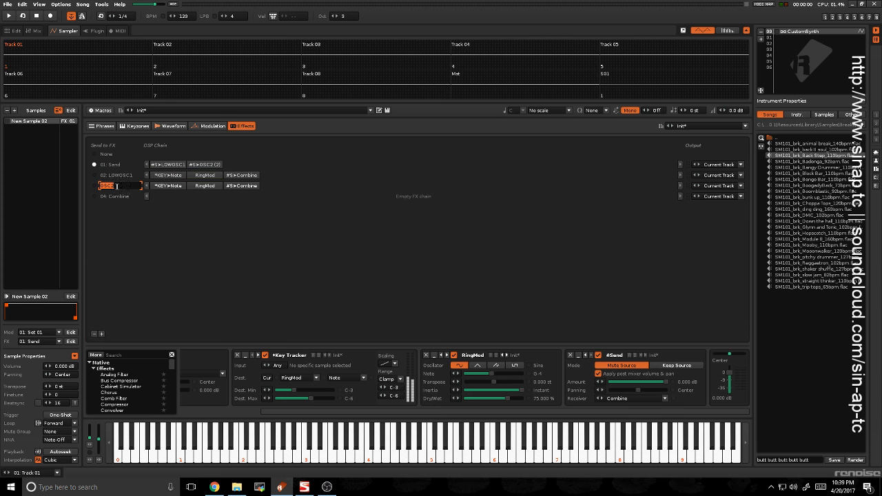
text(HIOSC)
key(Return)
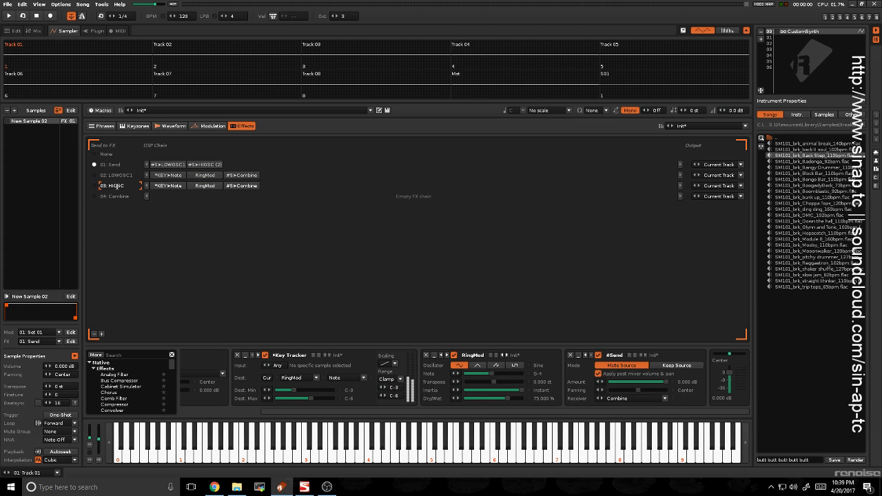
double_click(128, 175)
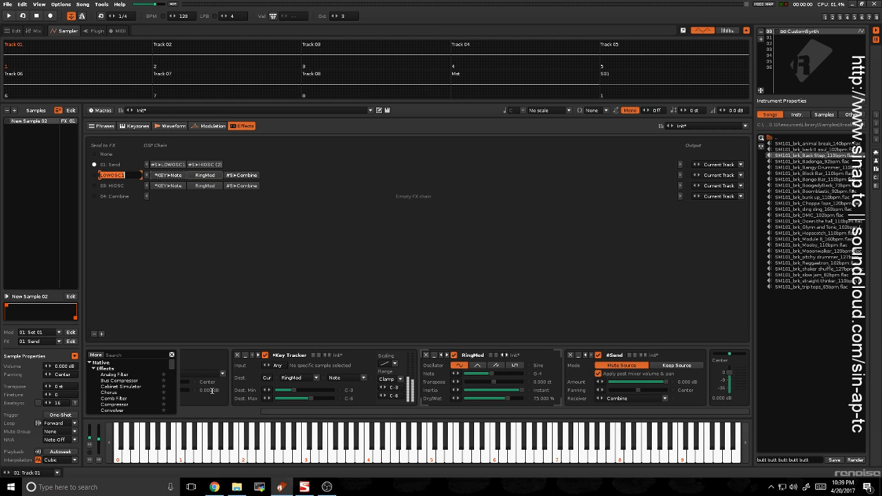
key(End)
key(BackSpace)
key(Return)
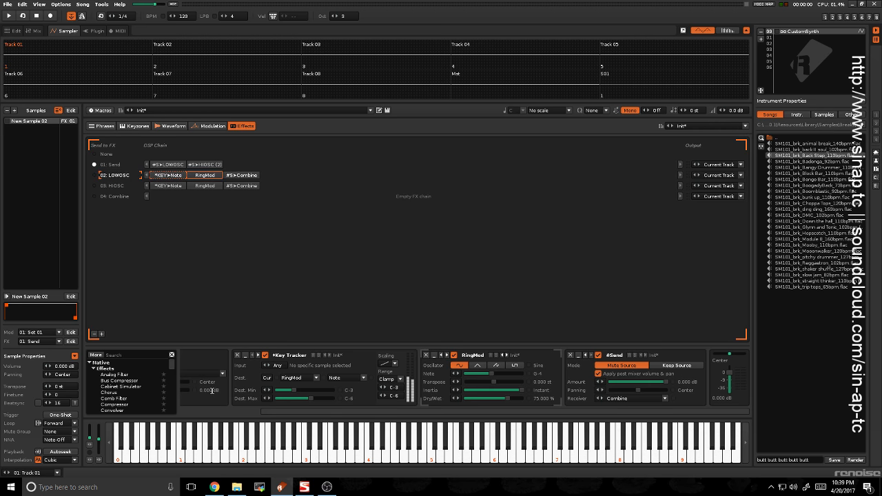
Set the HIOSC Key Tracker's destination minimum to C-4 and maximum to C-7, and play a test note
click(123, 185)
click(119, 175)
click(114, 185)
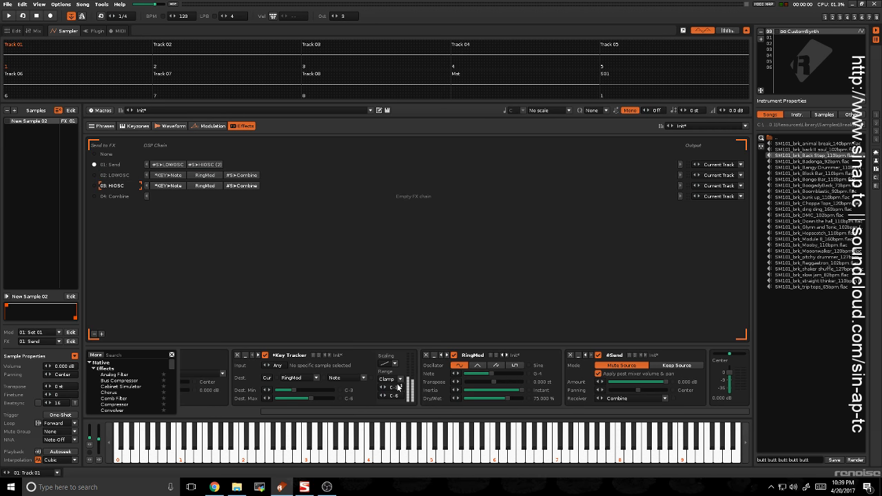
click(351, 390)
key(BackSpace)
text(4)
key(Return)
click(349, 399)
key(e)
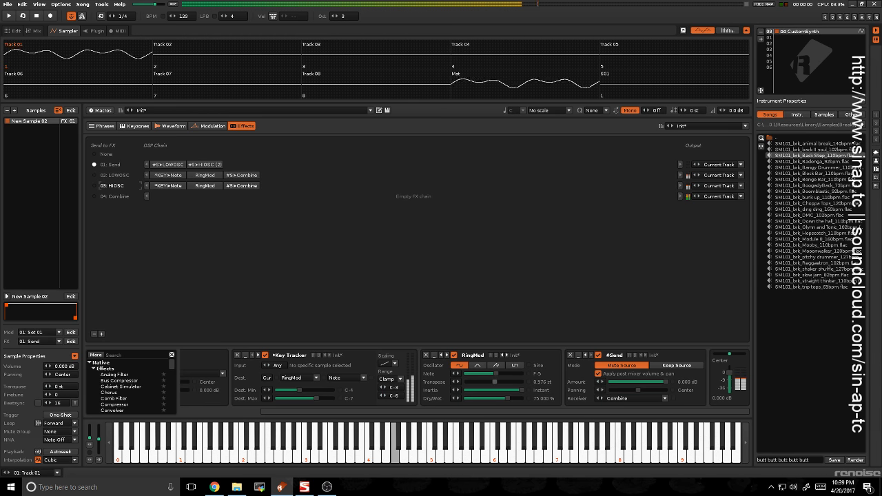
Undo the last RingMod transpose change in the HIOSC chain and play a test note
key(ctrl+z)
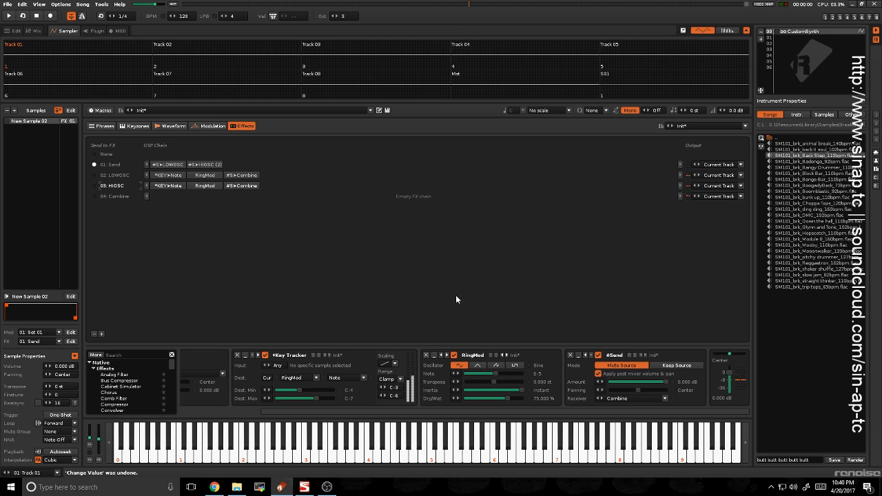
key(v)
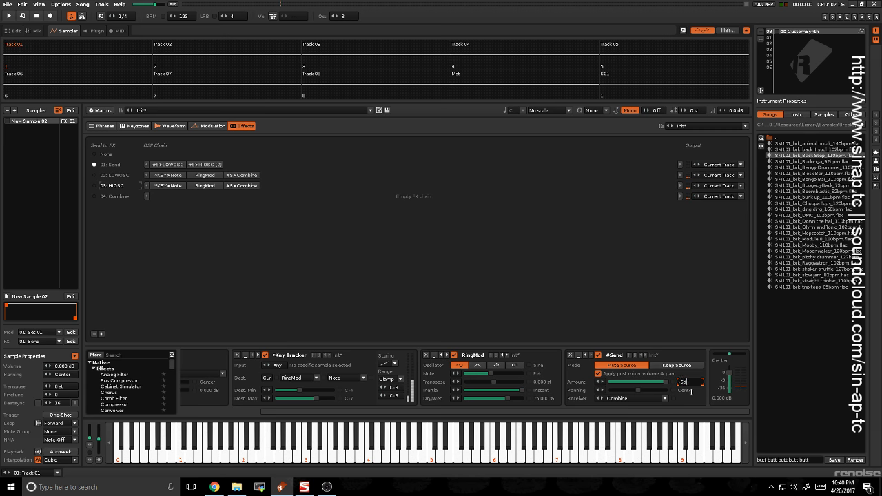
Set the Send amount to -6 dB in both the HIOSC and LOWOSC chains
click(124, 176)
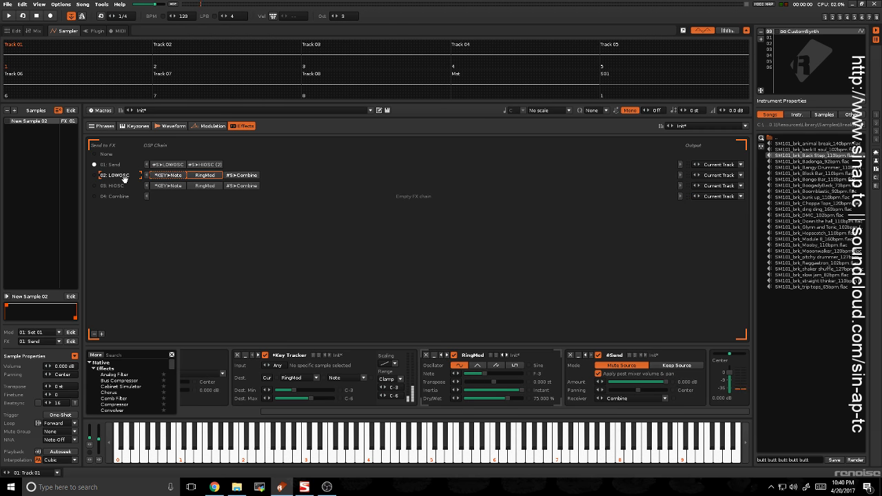
click(681, 382)
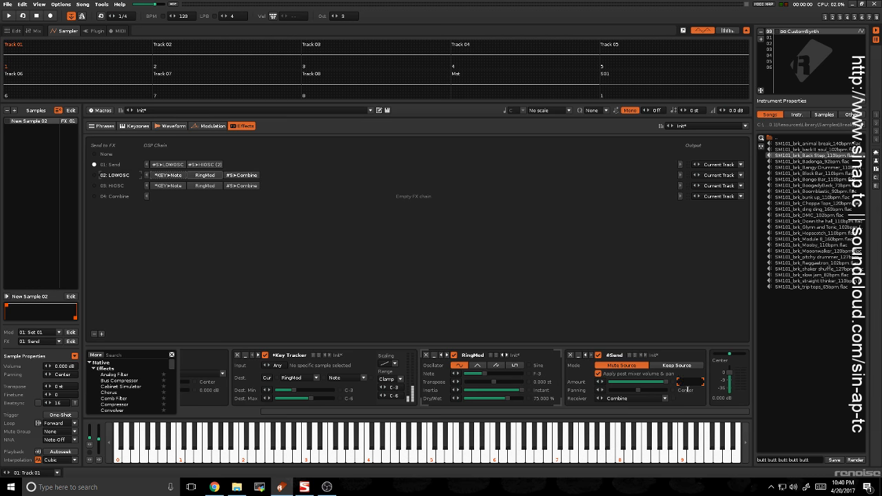
text(-6)
key(Return)
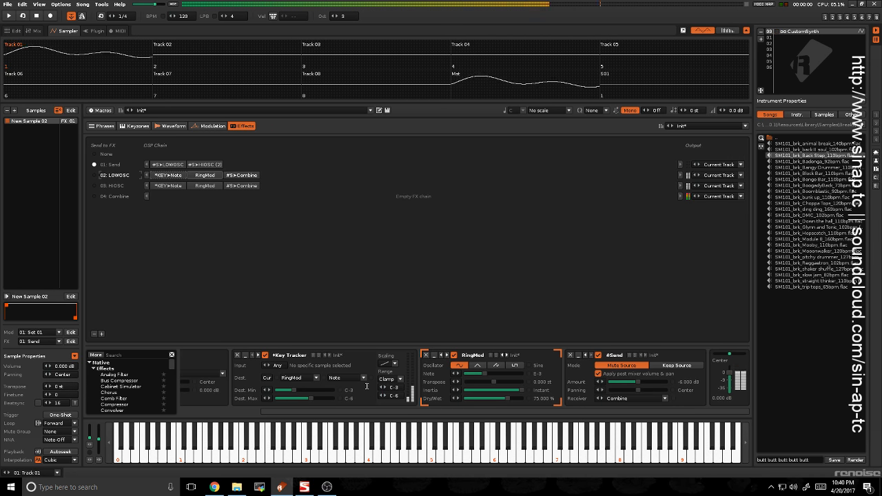
Add a Compressor to the Combine chain, and replace it with a Bus Compressor
click(114, 196)
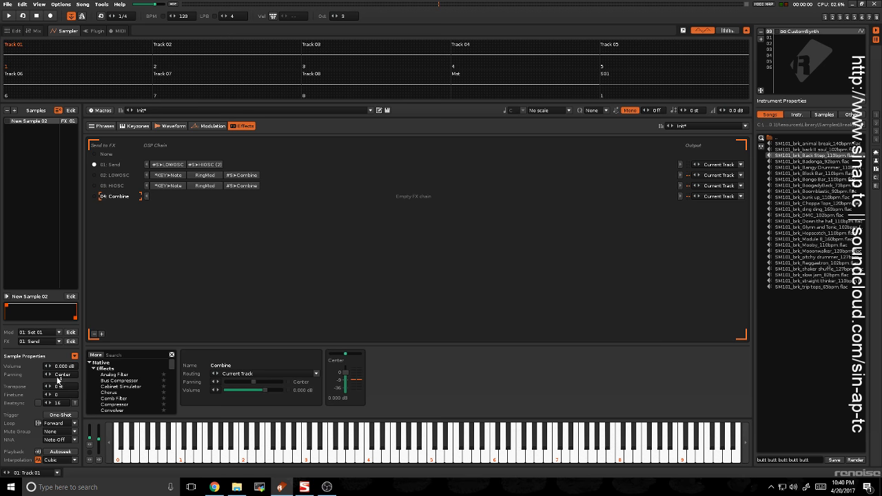
click(133, 355)
text(comp)
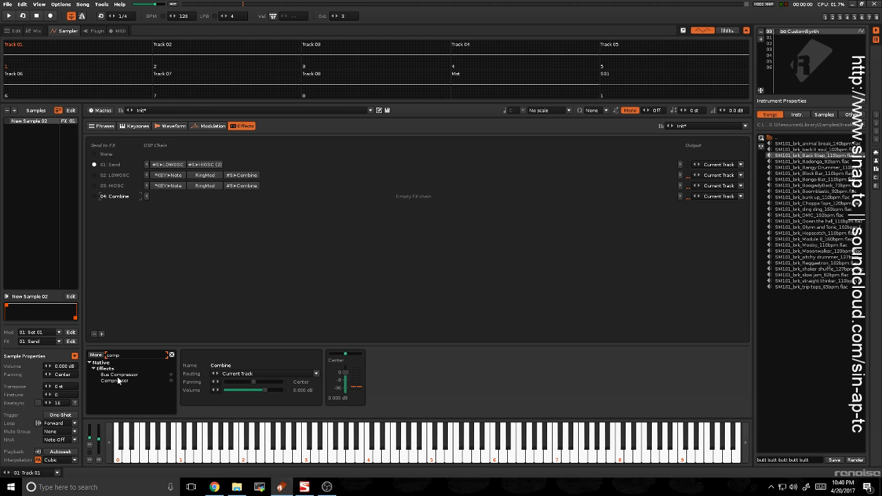
double_click(118, 380)
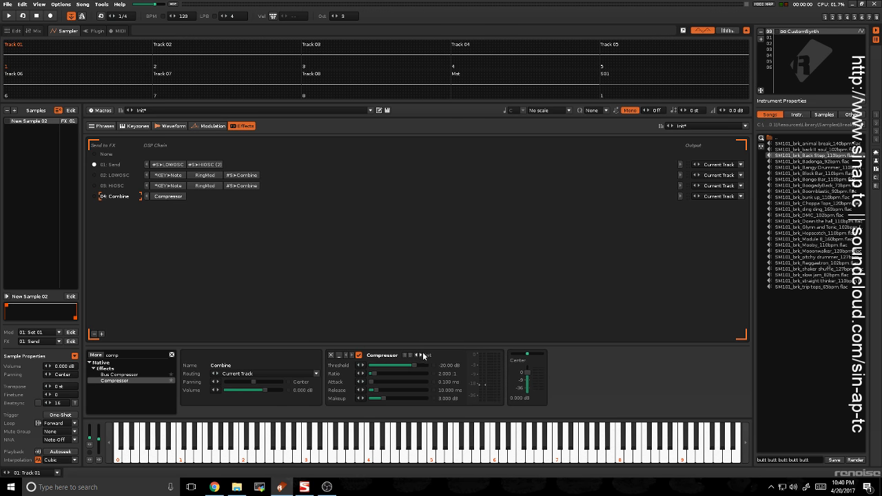
click(428, 356)
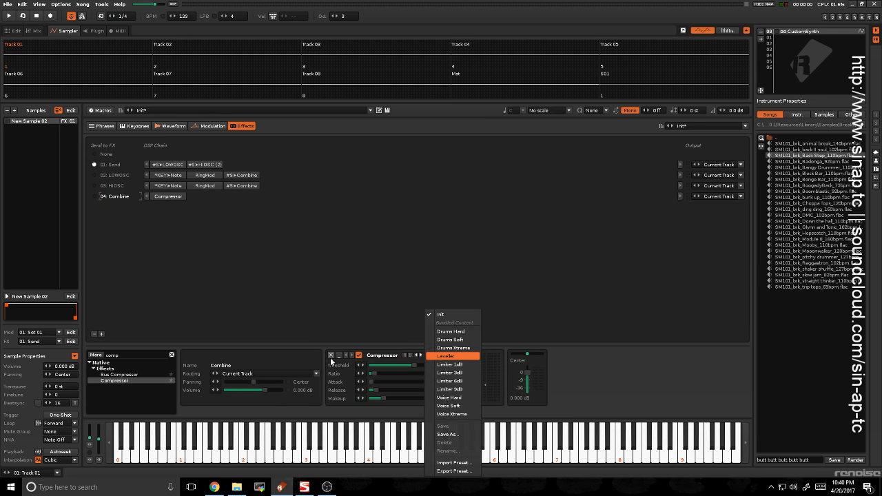
key(Escape)
double_click(118, 374)
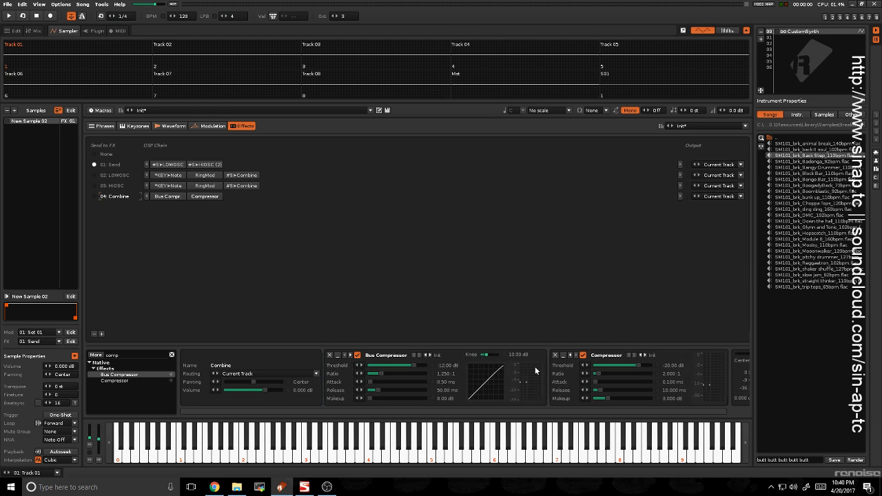
click(557, 356)
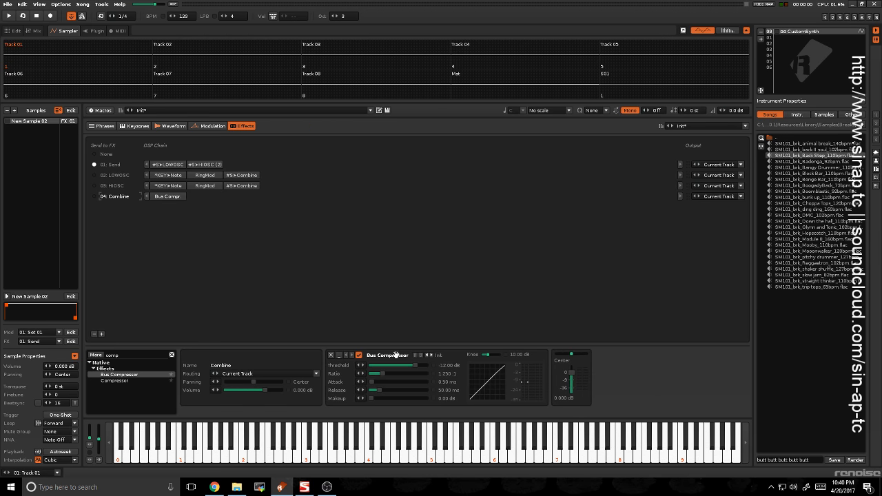
Try the Limiter Hard preset on the Bus Compressor, and switch it to the Limiter Soft preset
click(442, 357)
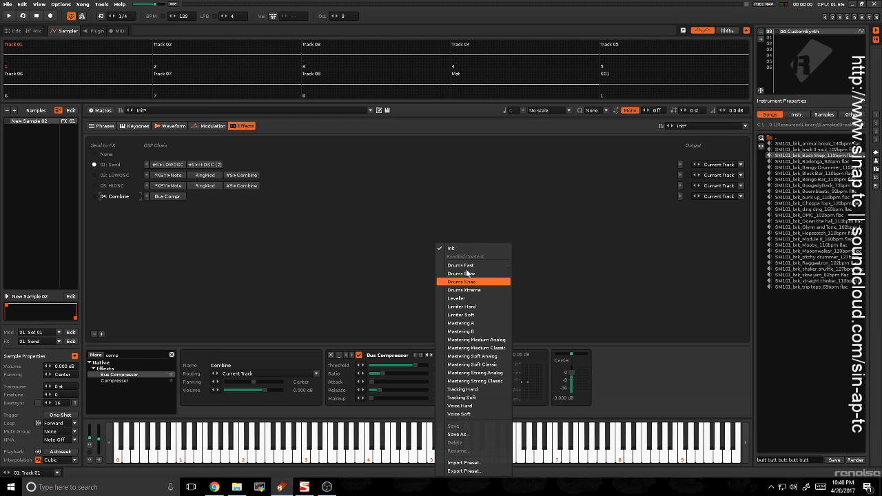
click(466, 307)
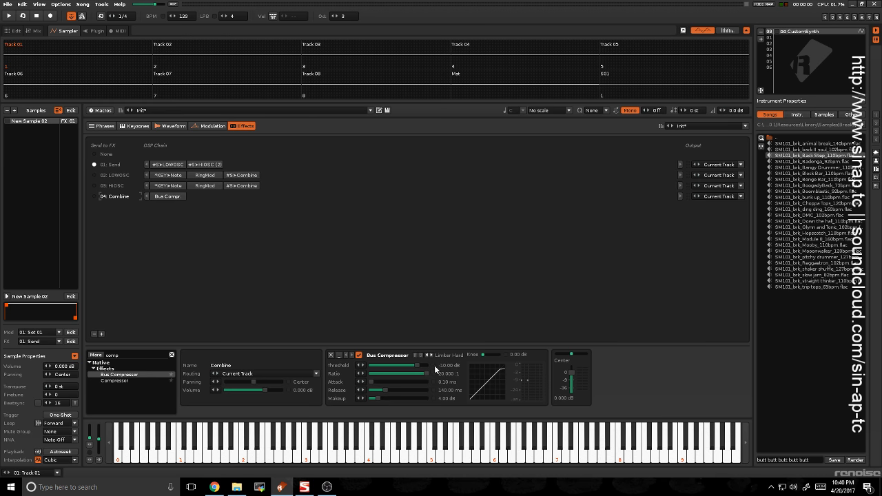
click(441, 357)
click(473, 316)
Play a series of notes to check the level and limiting in the Combine chain
key(r)
key(y)
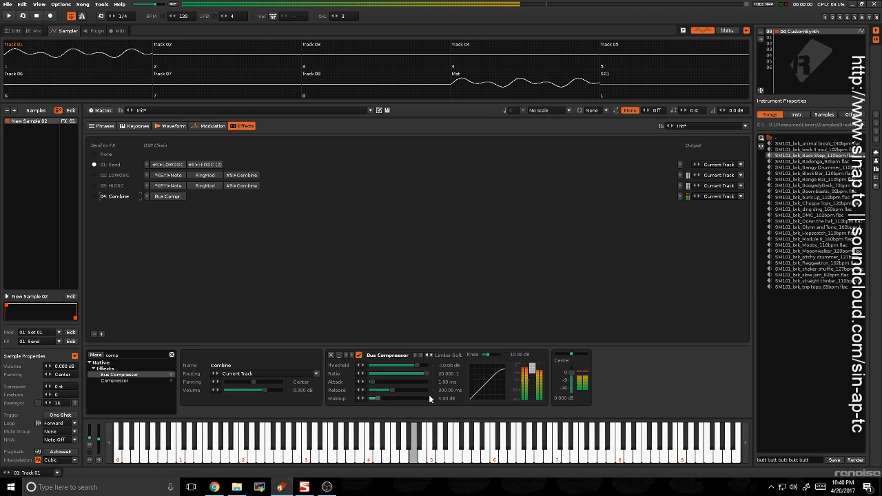
key(r)
key(o)
key(p)
key(o)
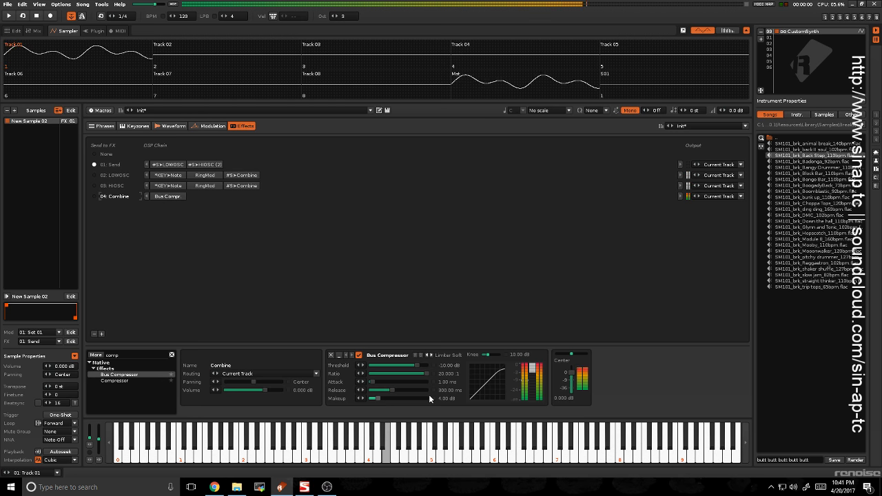
key(i)
key(p)
key(o)
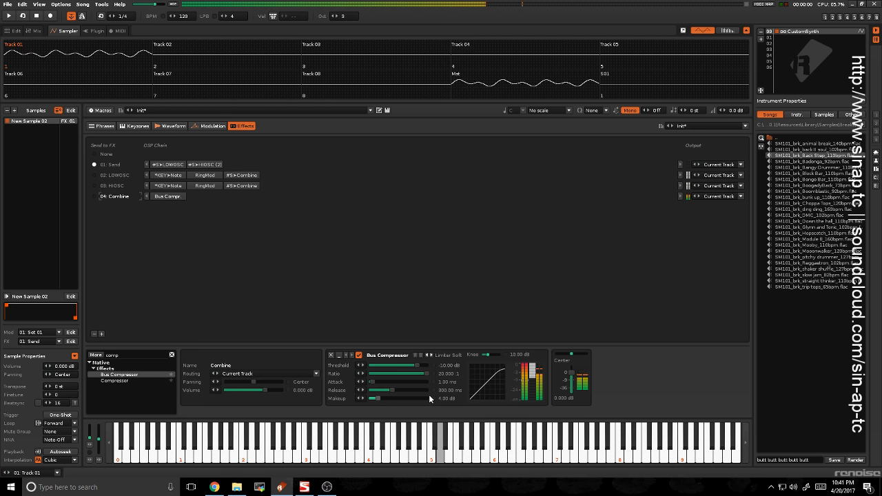
key(i)
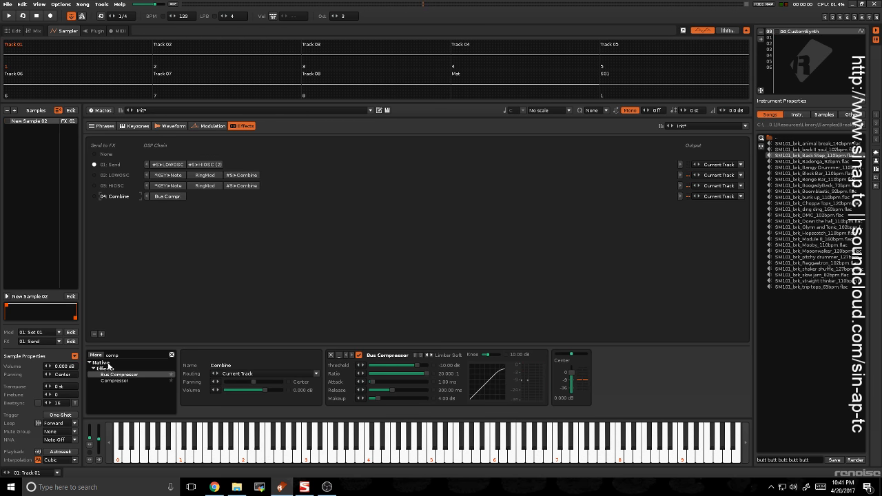
Clear the effect search, and create and audition a phrase from the bundled Arp 16th preset
key(BackSpace)
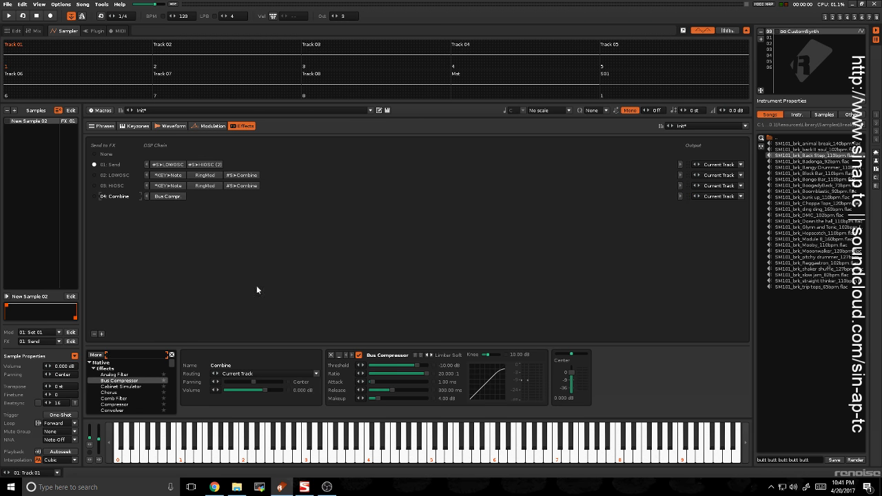
click(104, 126)
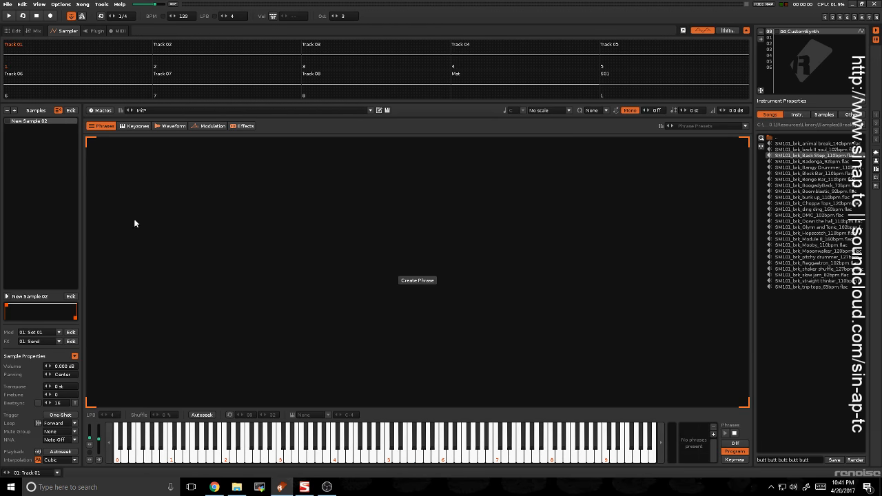
click(417, 279)
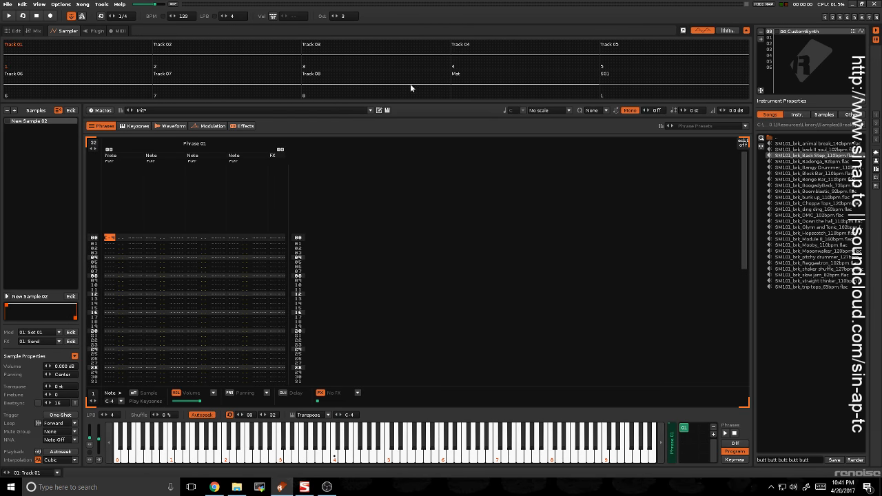
click(689, 127)
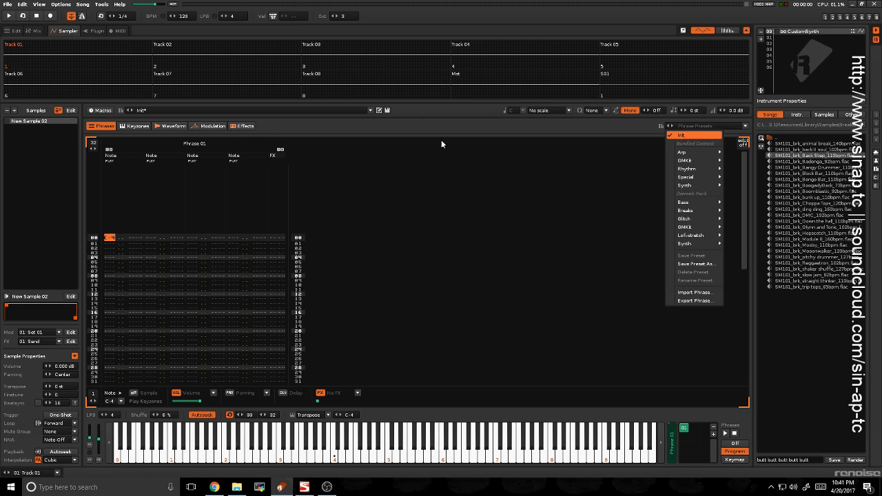
mouse_move(714, 169)
mouse_move(710, 185)
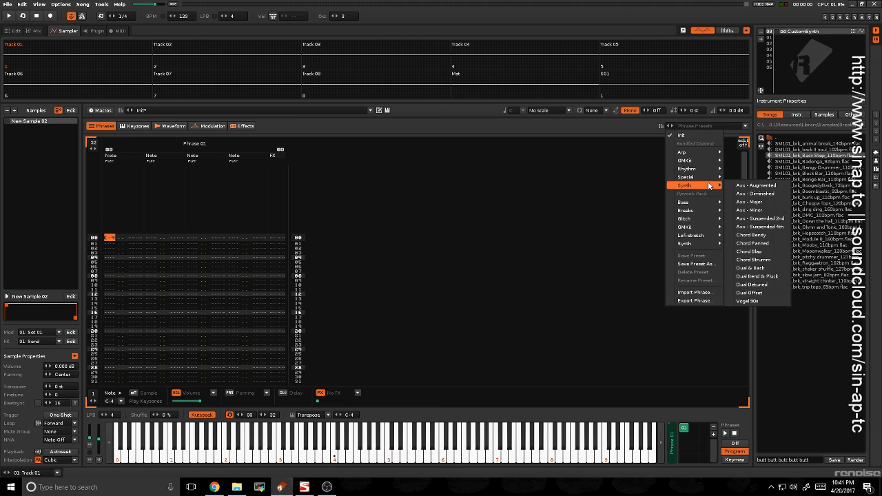
mouse_move(703, 153)
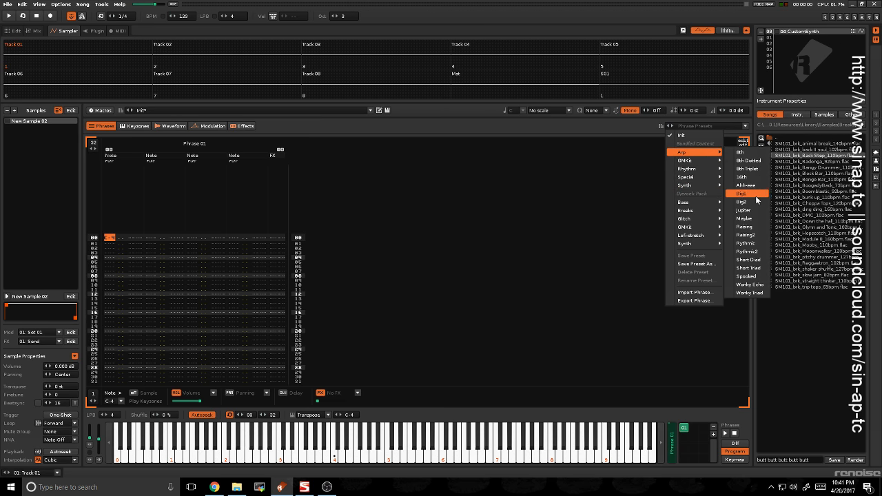
click(743, 176)
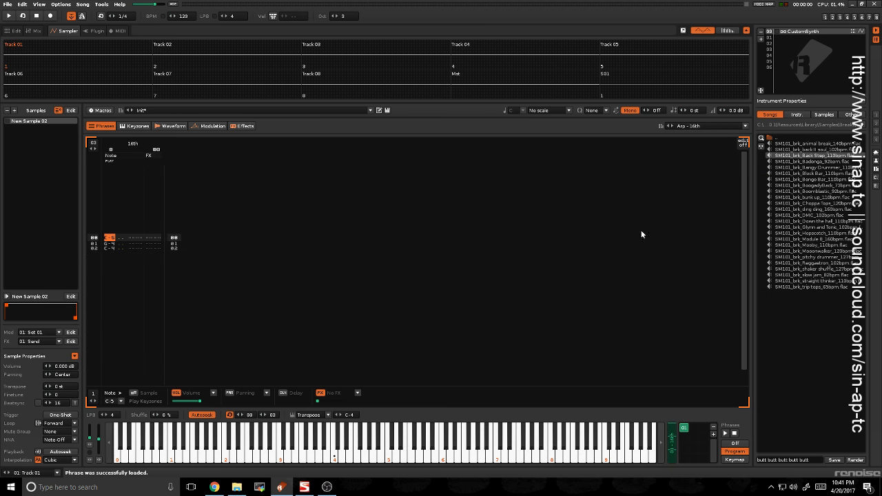
key(r)
In the pattern editor, enter an F-4 note at line 00 of Track 01 with edit mode on, and play it back
click(14, 31)
click(209, 219)
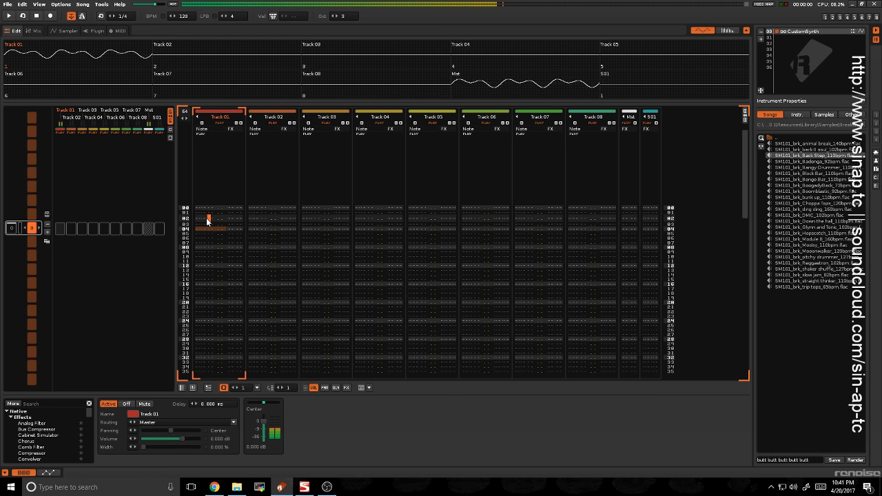
key(Up)
key(Left)
key(Escape)
key(Up)
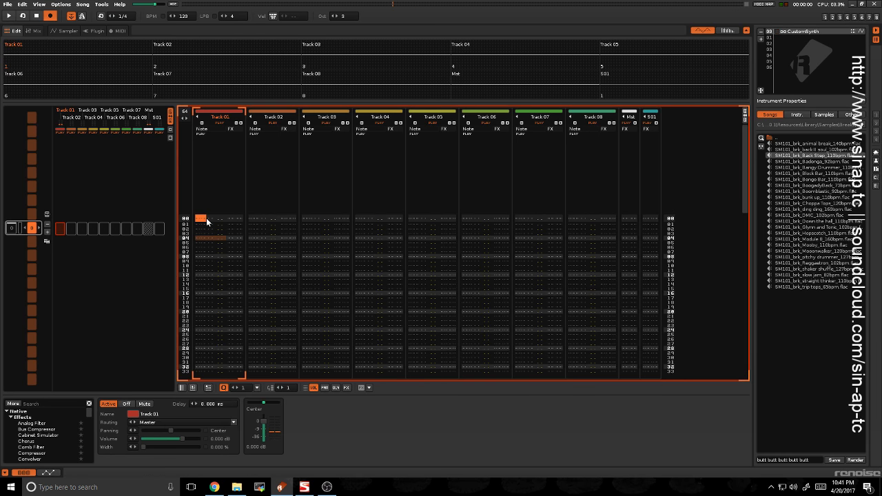
key(r)
key(space)
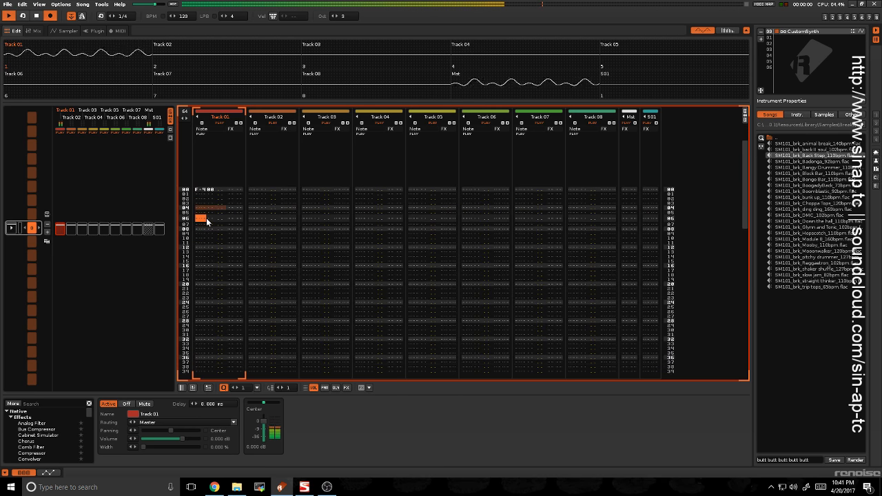
key(space)
Enter A-3 at line 12, A-4 at line 24 and E-4 at line 36 of Track 01, and start pattern playback
key(Down)
key(n)
key(Up)
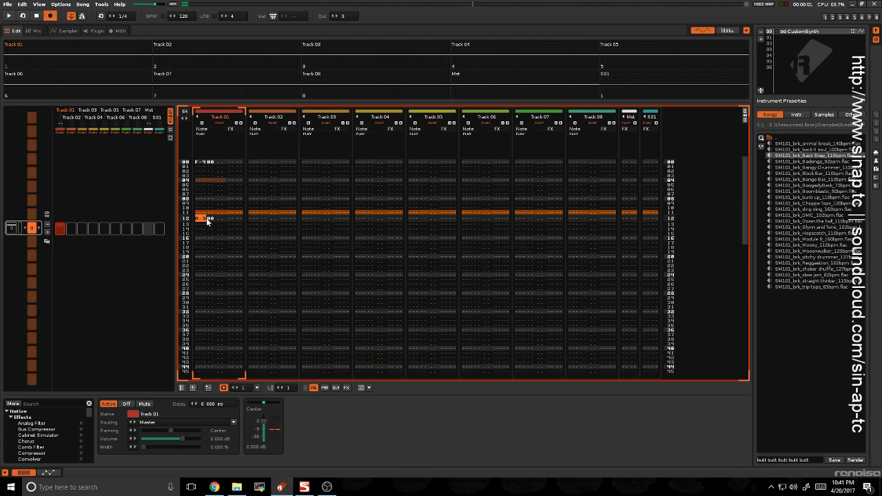
key(space)
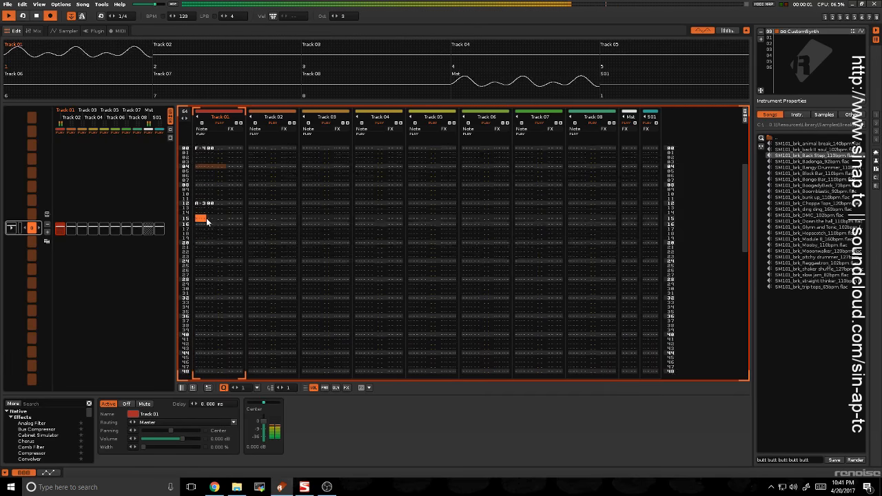
key(y)
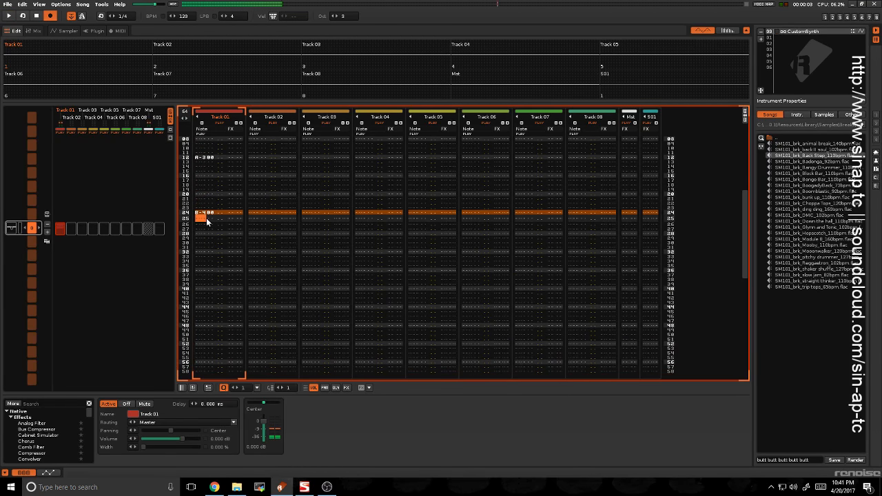
key(space)
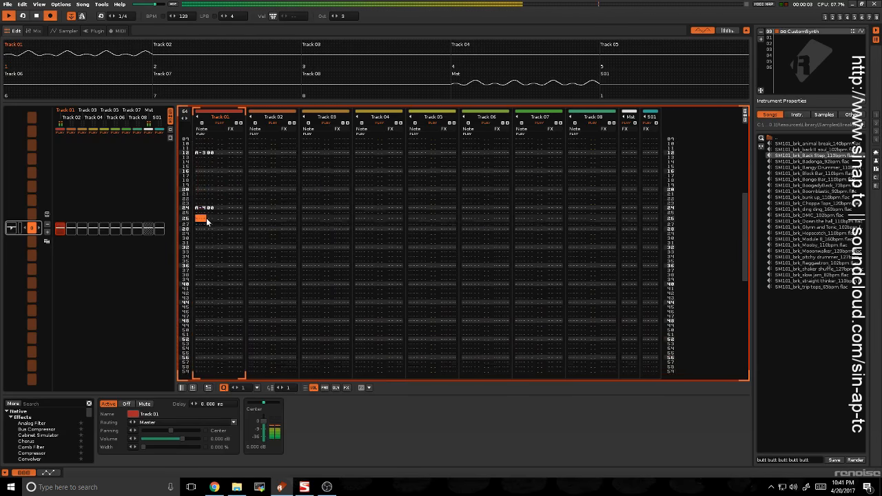
key(space)
key(space)
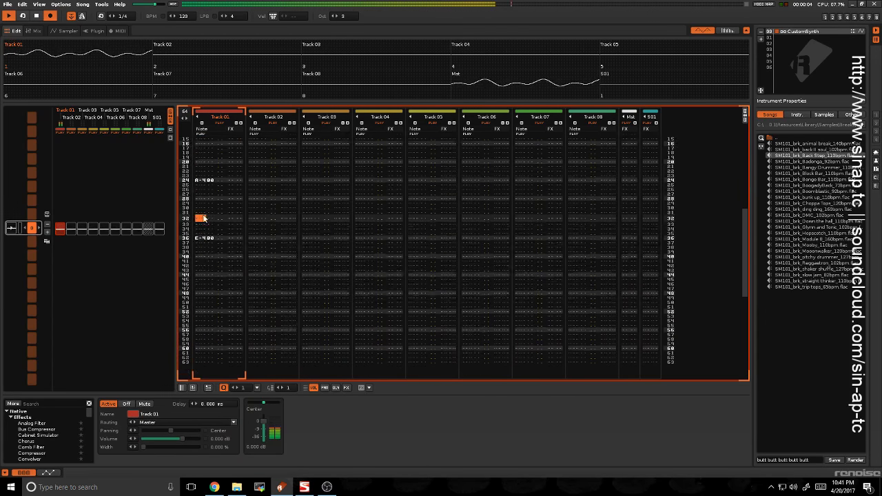
Add an Analog Filter after the Bus Compressor in the sampler's Combine effect chain while the pattern plays
click(69, 31)
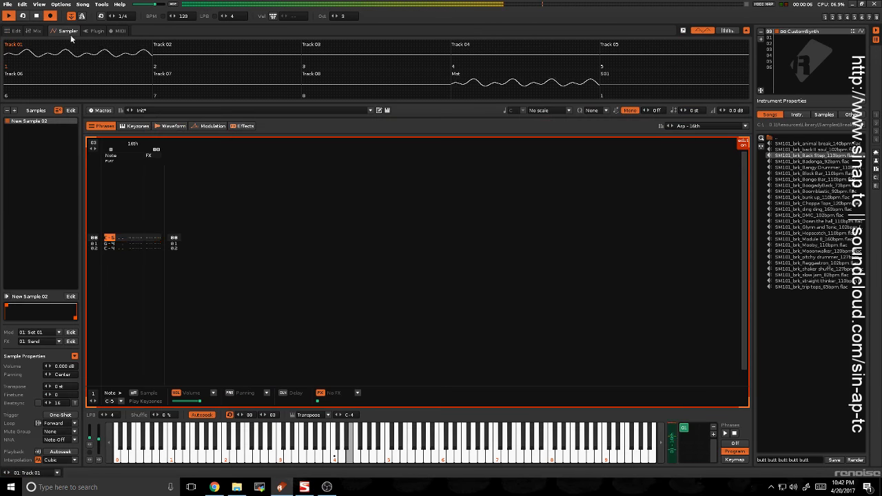
click(241, 126)
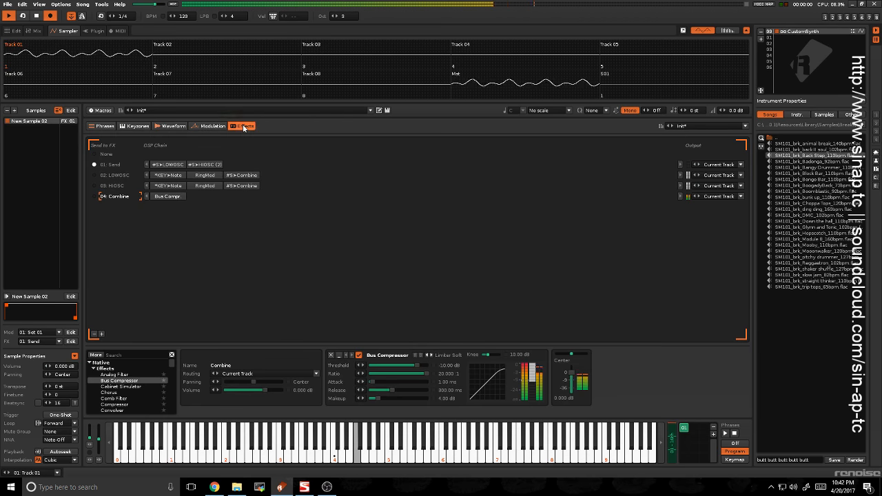
drag(118, 375, 553, 358)
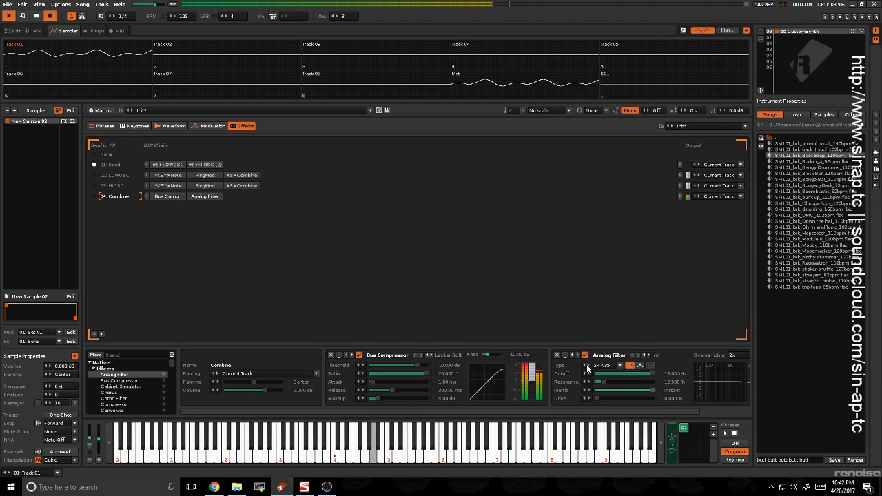
Lower the Combine chain's Analog Filter cutoff to about 0.31 kHz, and raise its resonance to about 89% and drive to about 75%
drag(648, 412, 700, 412)
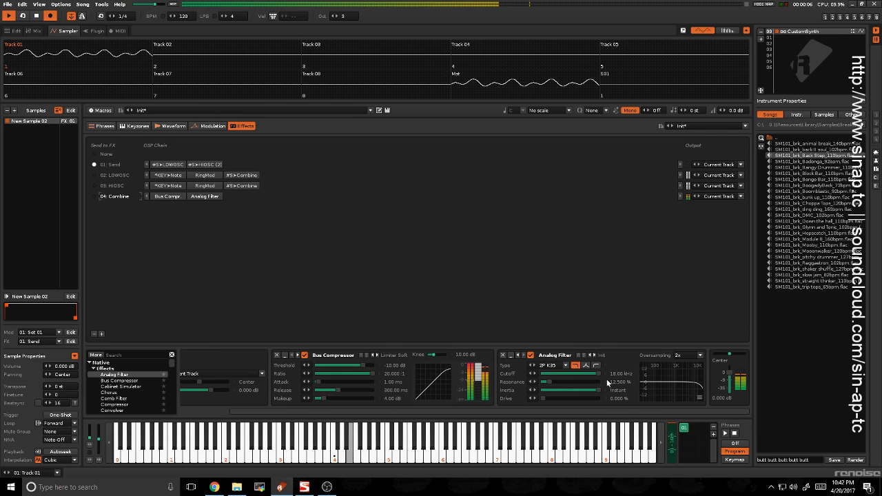
drag(598, 374, 566, 373)
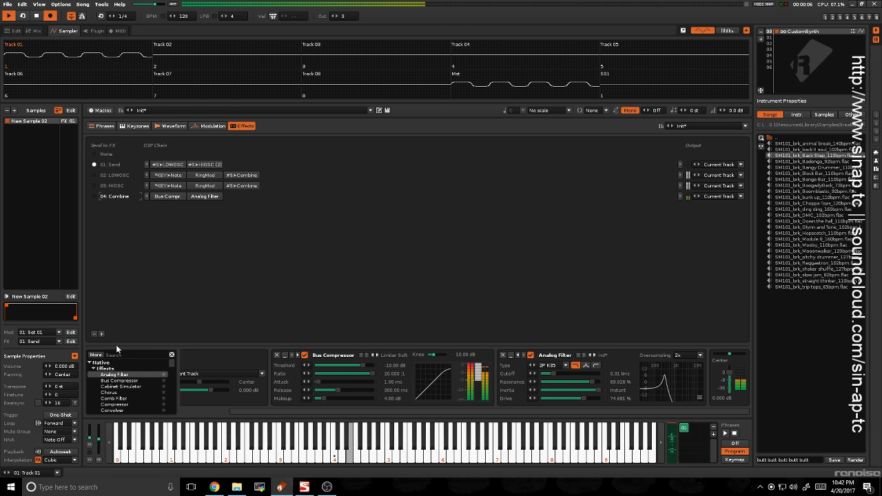
Search the effects for a reverb and add mpReverb after the Analog Filter in the Combine chain
text(ev)
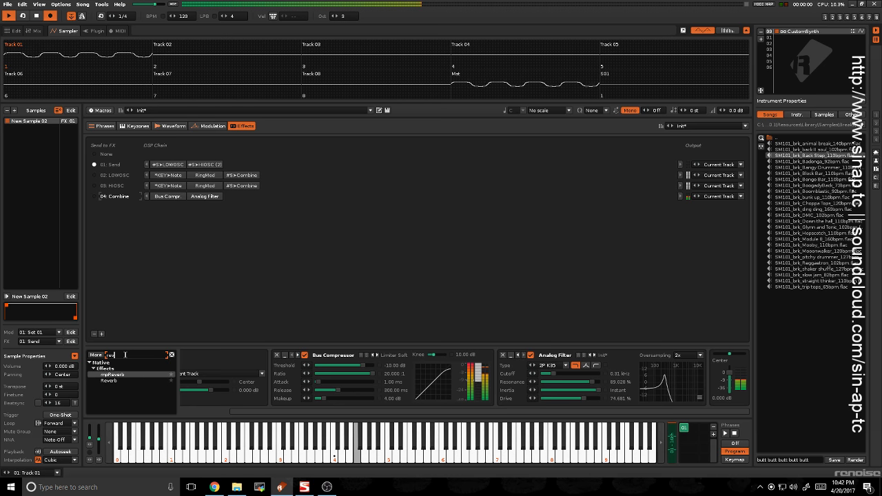
drag(122, 376, 677, 369)
drag(565, 412, 617, 412)
click(616, 411)
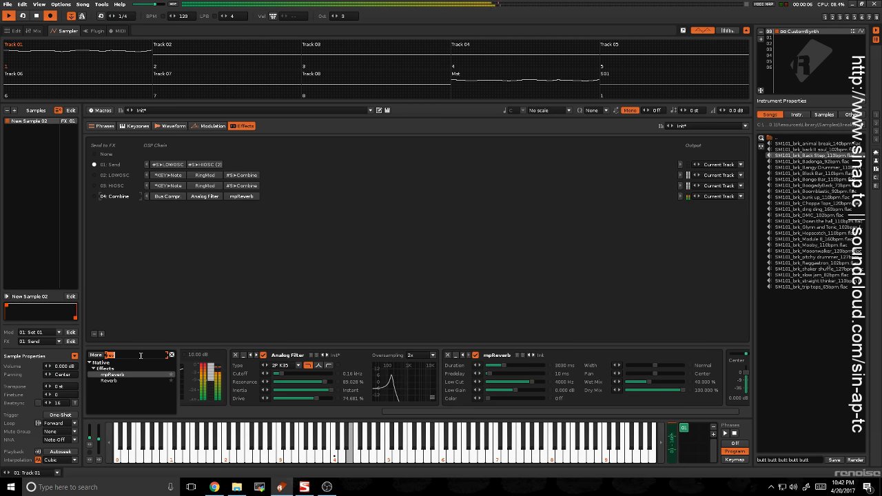
Add a Delay with the Groovy 6 preset between the Analog Filter and mpReverb, and set the filter cutoff to about 0.39 kHz
text(dela)
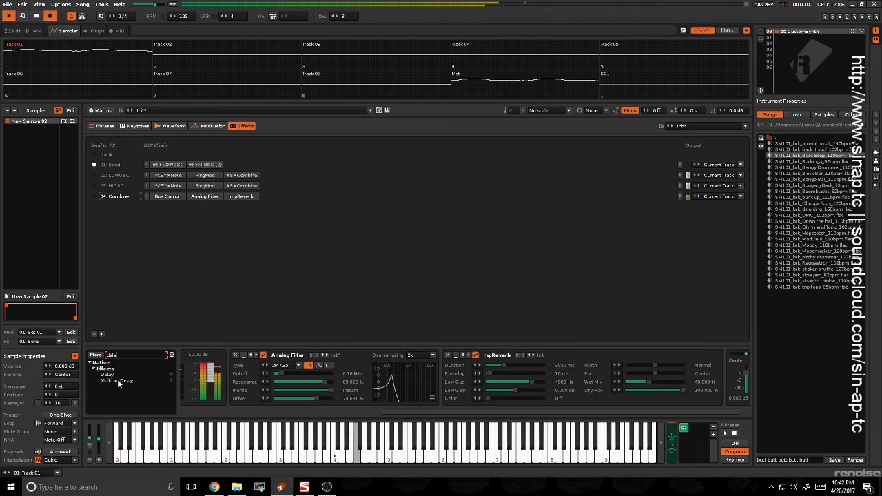
drag(108, 375, 391, 378)
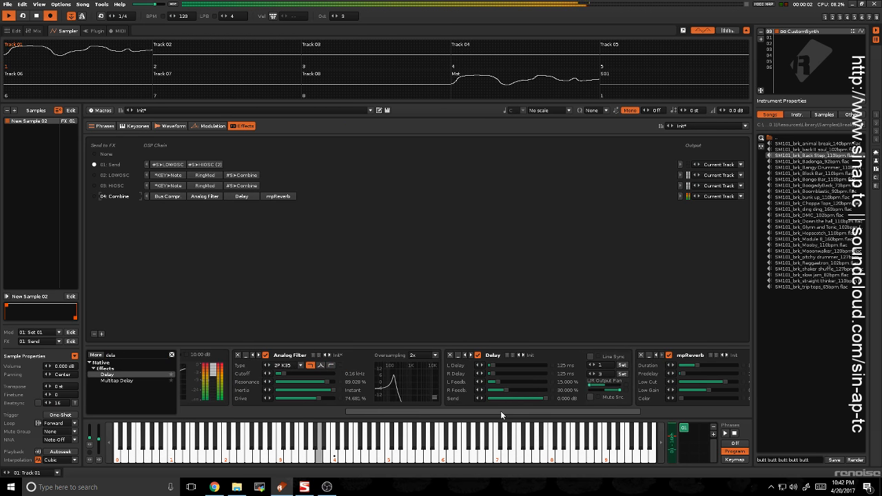
click(495, 355)
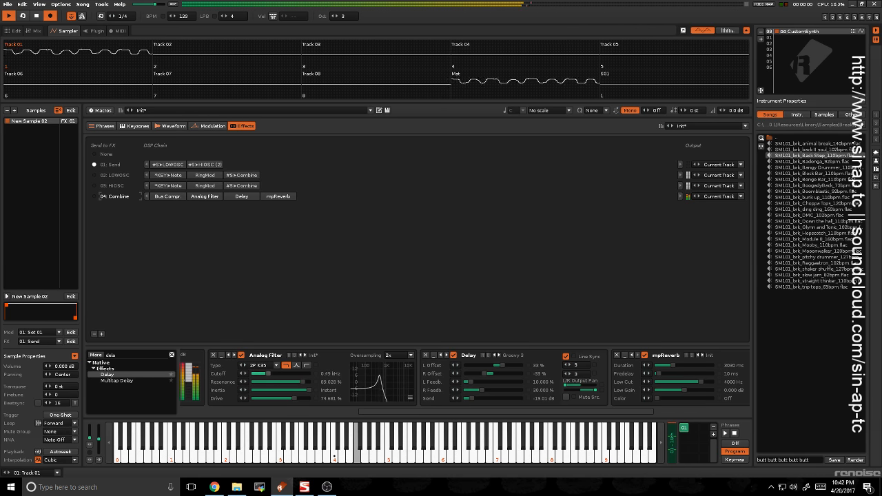
click(505, 357)
click(499, 357)
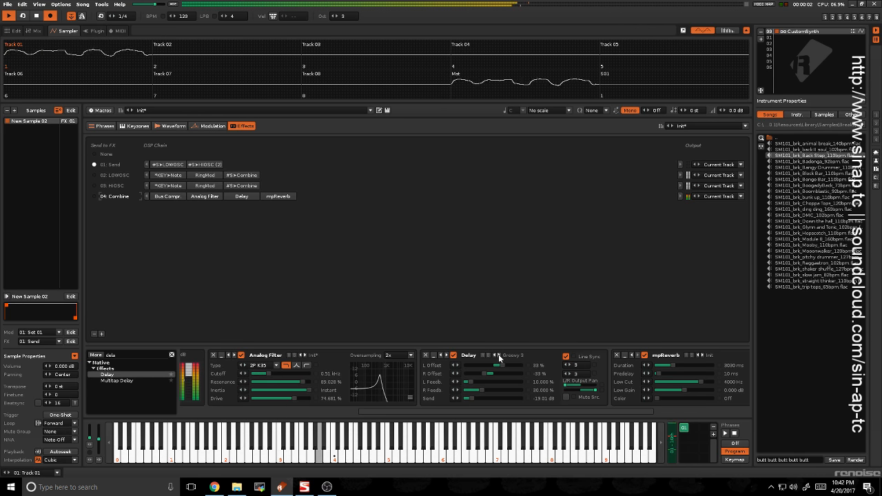
click(499, 356)
mouse_move(268, 374)
mouse_down()
mouse_move(279, 374)
mouse_move(266, 374)
mouse_up()
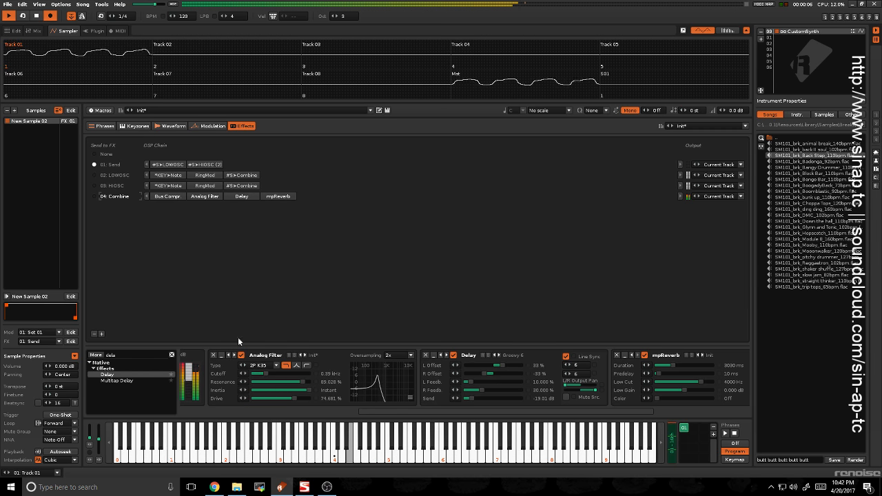
Return to the pattern editor, stop playback and place the cursor at line 00 of Track 02
click(101, 126)
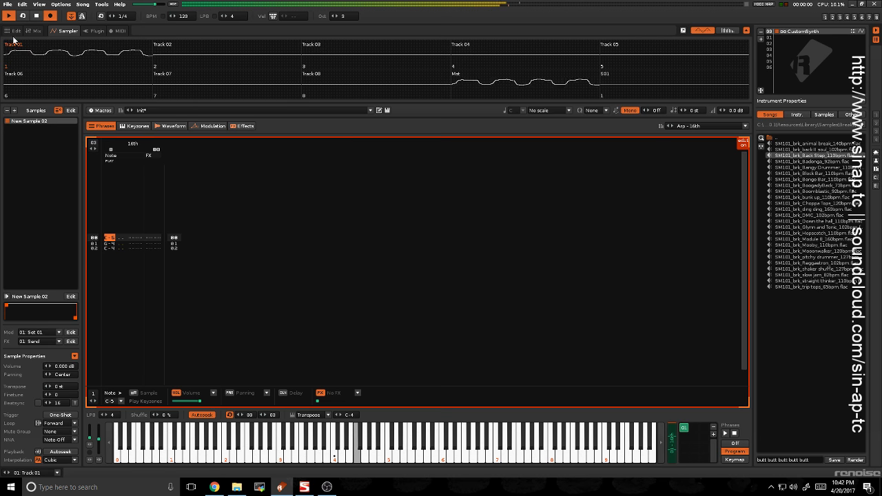
click(10, 31)
click(281, 229)
key(space)
click(257, 204)
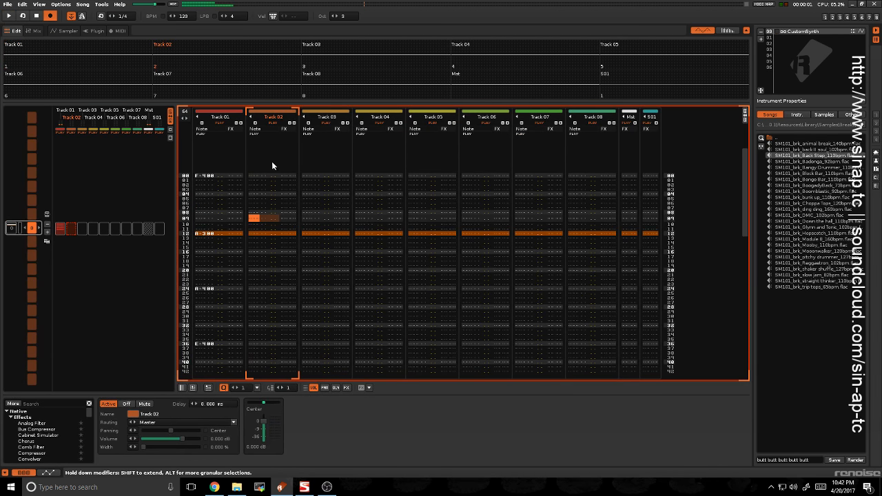
click(265, 176)
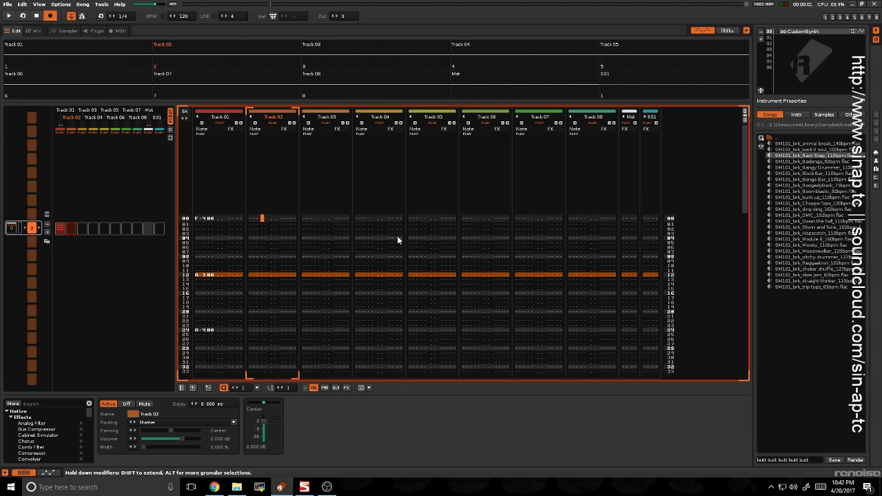
Load the SM101_brk_Back Step_110bpm break into instrument slot 01 and open it in the sampler
click(779, 37)
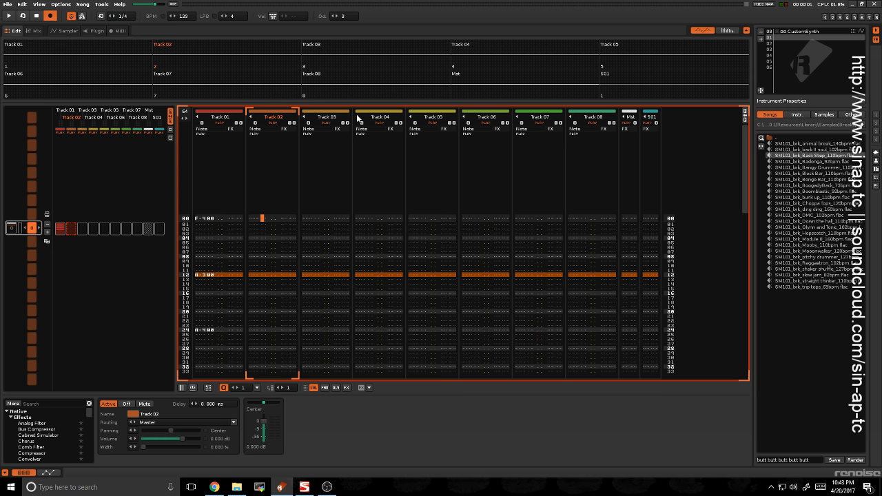
double_click(826, 156)
click(66, 30)
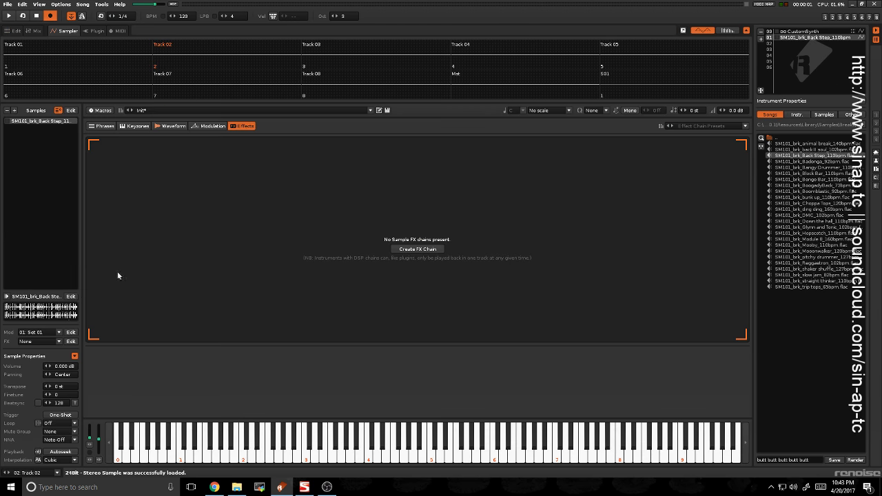
Enter a C-4 note with instrument 01 at line 00 of Track 02 and start pattern playback
click(15, 32)
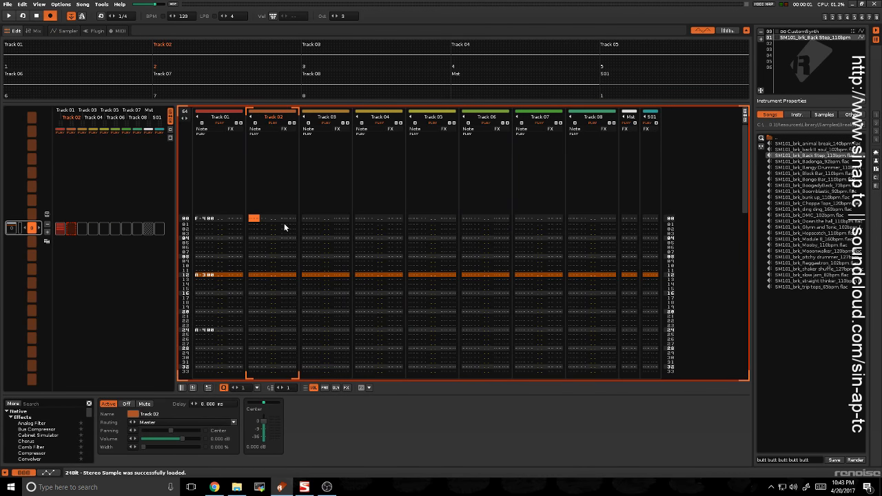
key(space)
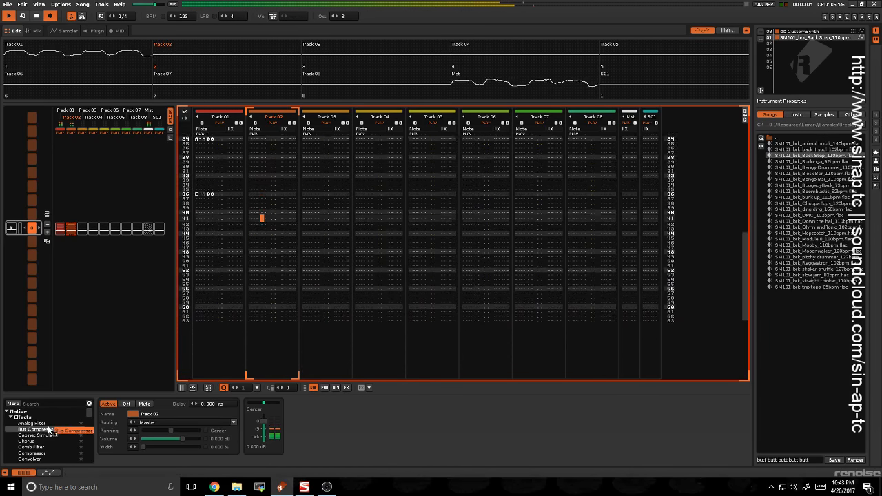
Add a high-pass Analog Filter to Track 02 with cutoff about 0.06 kHz, resonance about 97% and drive about 85%
drag(50, 423, 290, 422)
click(343, 414)
mouse_move(342, 431)
mouse_down()
mouse_move(325, 431)
mouse_move(342, 430)
mouse_up()
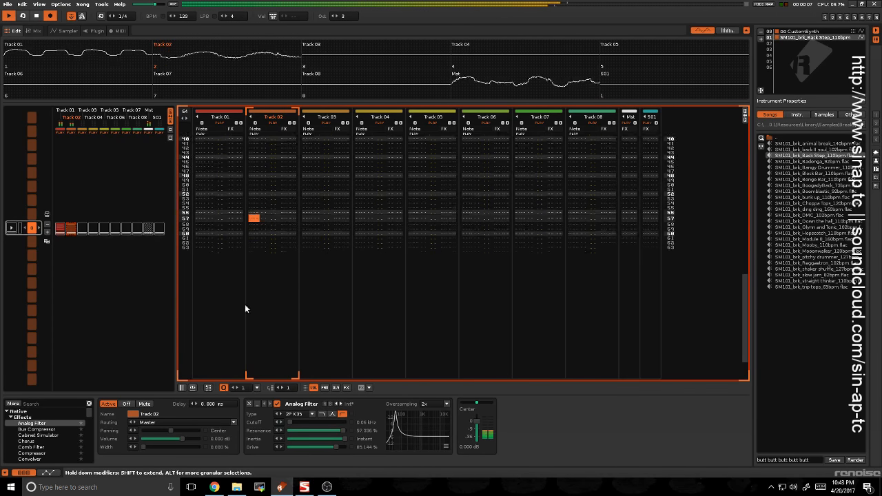
Add a Gate before Track 02's Analog Filter, try the Accent Bass preset, return to Init and set the threshold to about -29 dB
click(58, 406)
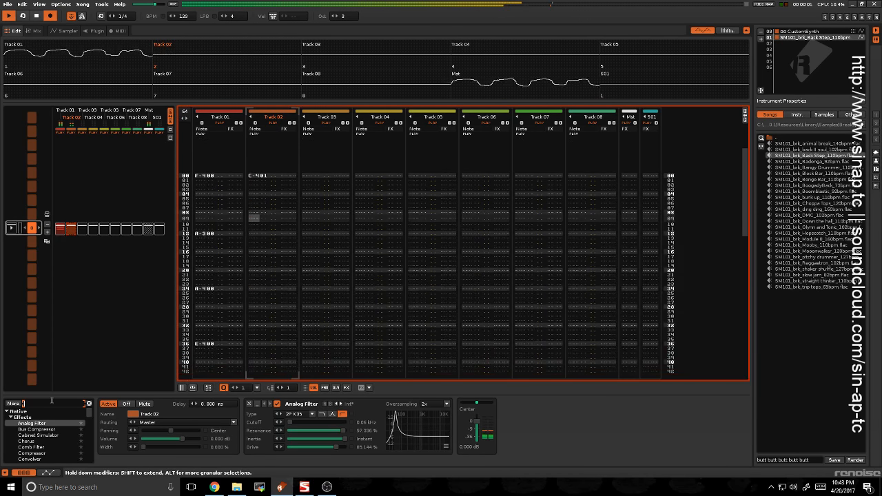
text(gate)
drag(24, 423, 249, 421)
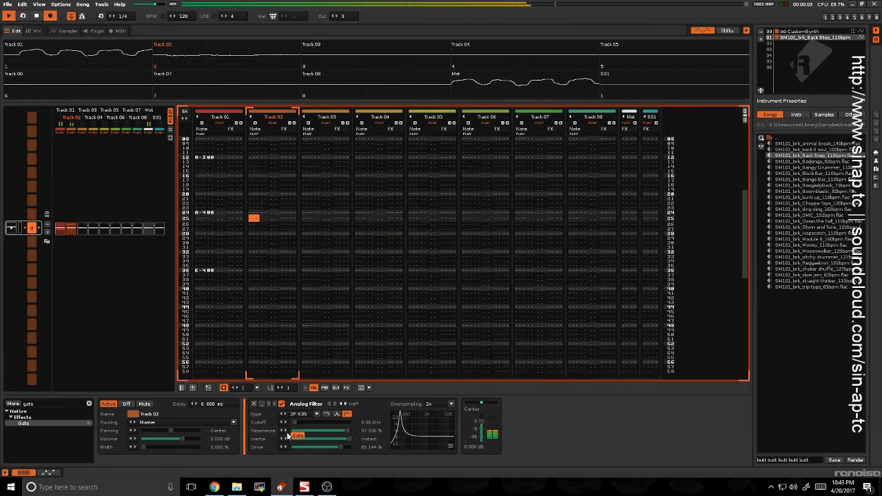
click(319, 405)
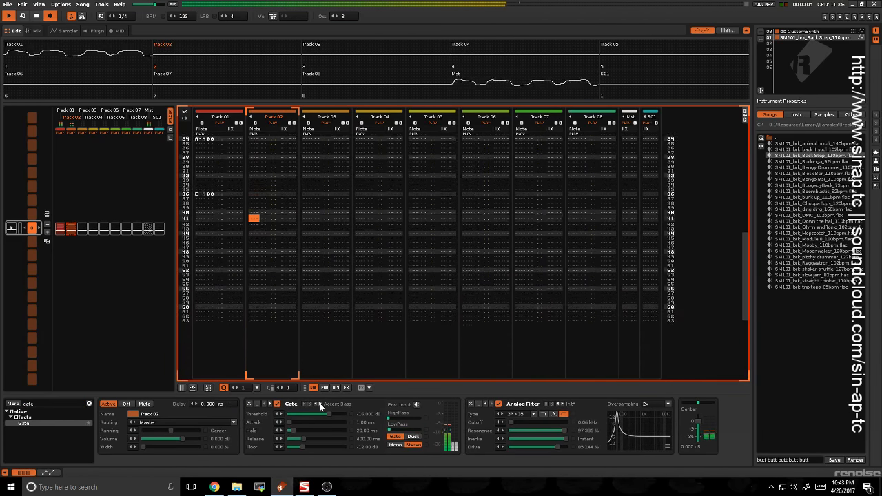
click(317, 404)
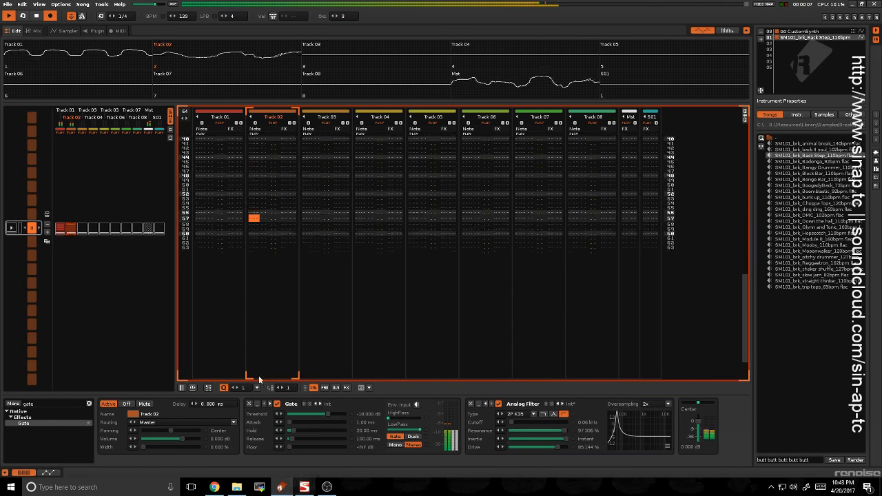
drag(328, 414, 317, 413)
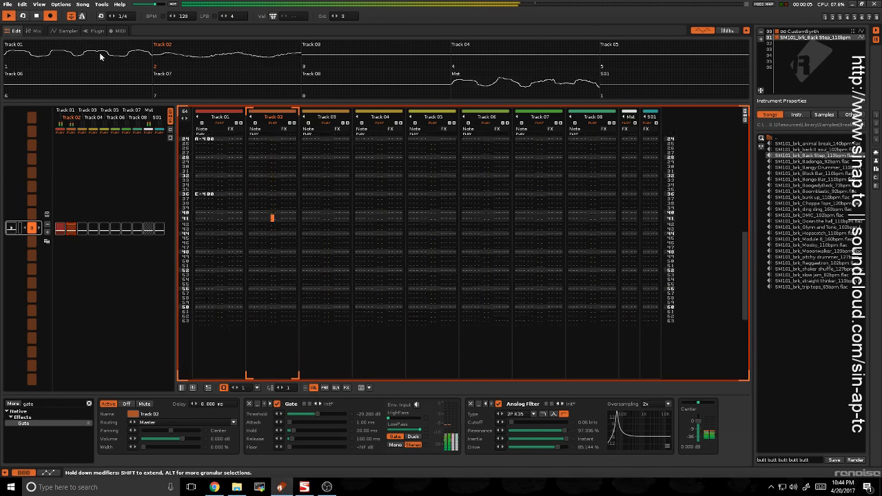
Open the CustomSynth instrument in the sampler, show its macros and select the Combine effect chain
click(222, 205)
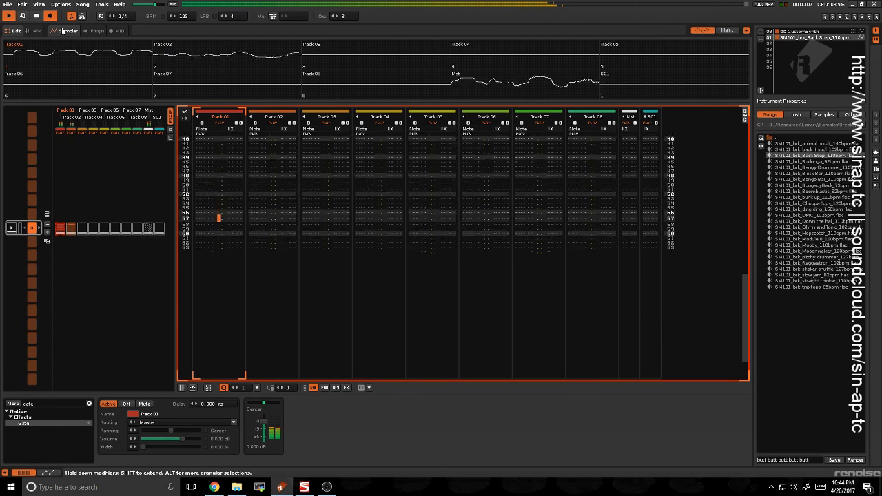
click(62, 30)
click(794, 31)
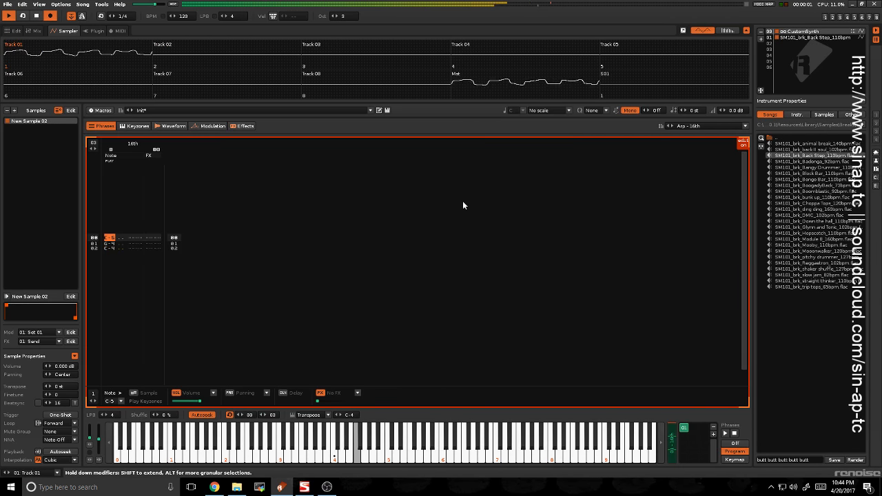
click(100, 111)
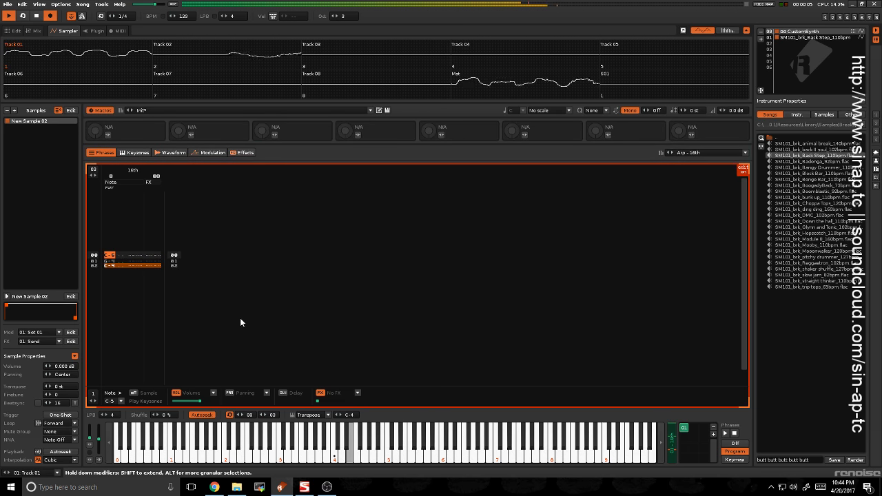
click(246, 153)
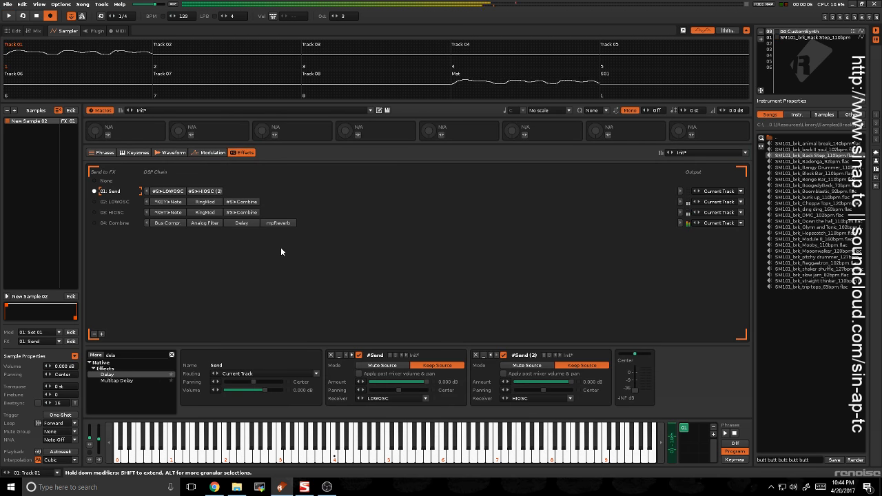
click(122, 224)
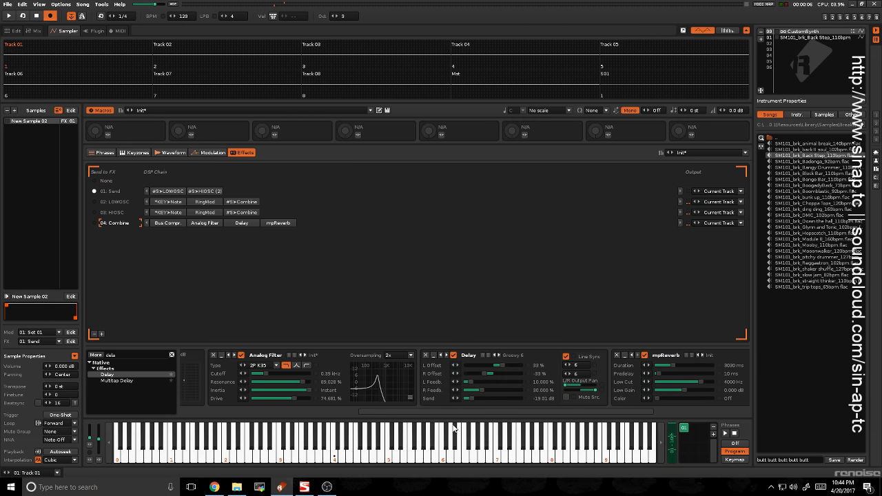
Play the pattern and adjust the Combine chain's Analog Filter cutoff to about 0.34 kHz
drag(421, 410, 412, 411)
key(space)
mouse_move(282, 373)
mouse_down()
mouse_move(293, 373)
mouse_move(282, 373)
mouse_up()
key(space)
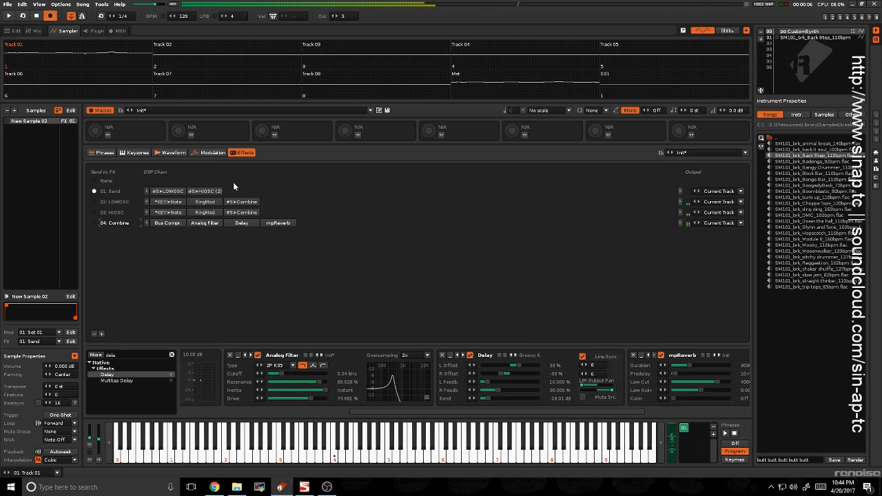
Map Macro 1 to the Combine chain's Analog Filter cutoff, edit the mapping range and turn the macro to try it
click(107, 134)
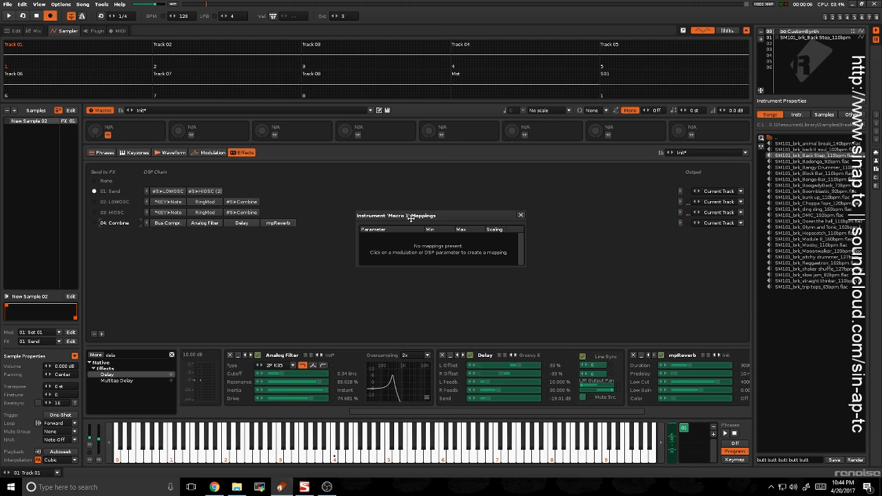
click(287, 373)
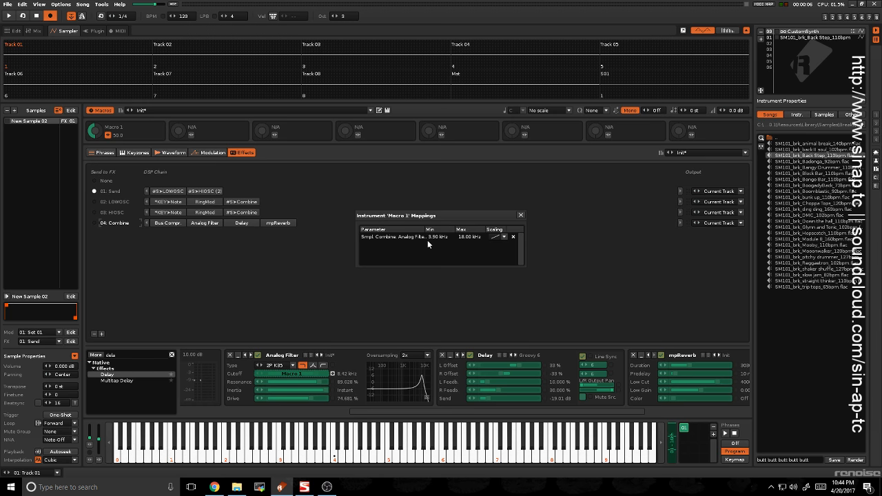
double_click(470, 236)
click(521, 216)
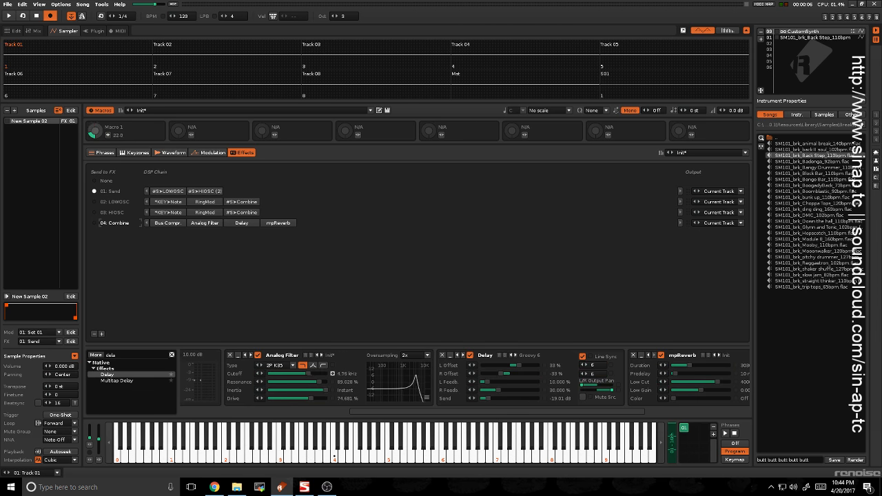
drag(95, 131, 95, 77)
Set the Macro 1 mapping's minimum to 0.23 kHz, enter a new maximum and close the mappings
click(108, 135)
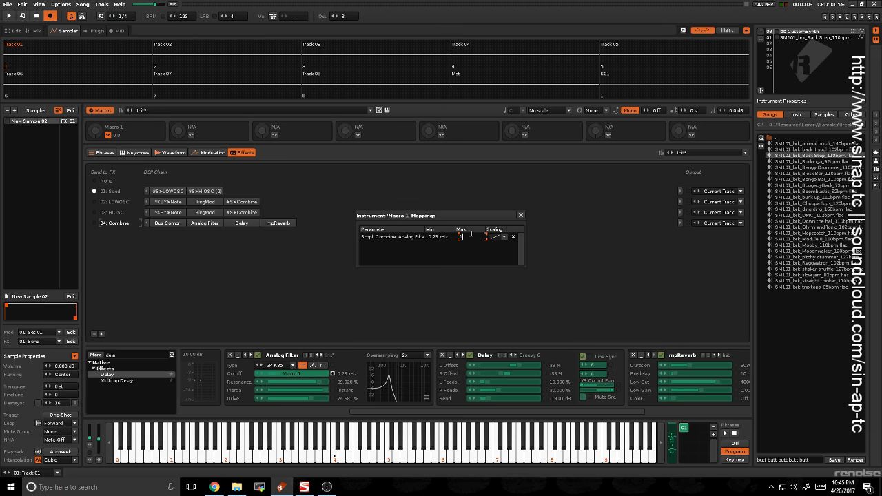
click(521, 216)
click(474, 214)
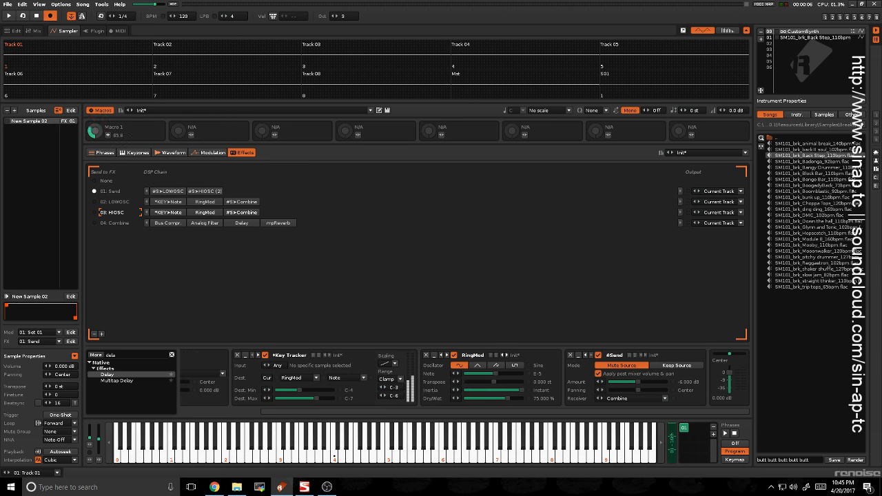
Reselect the Combine chain and turn Macro 1 to sweep the filter cutoff while the pattern plays
click(122, 224)
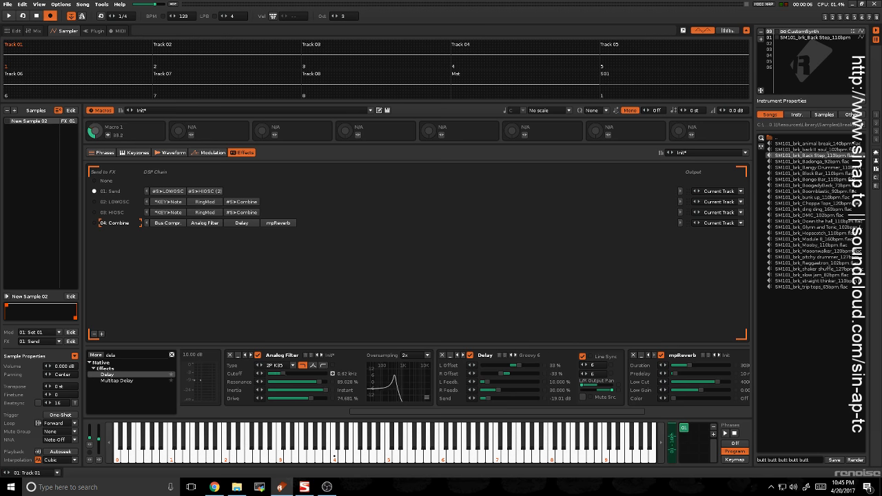
drag(95, 131, 95, 159)
key(space)
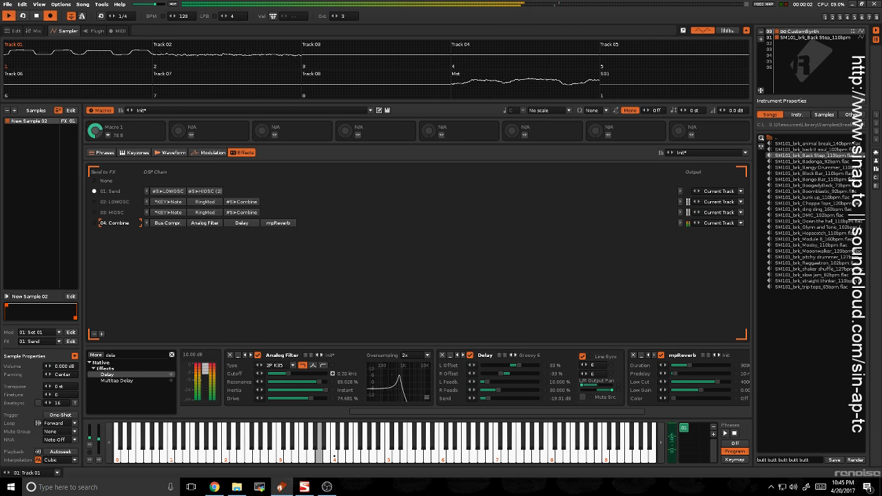
Rename Macro 1 as Cutoff and turn it to about 84.8 while the pattern plays
drag(95, 131, 95, 97)
double_click(114, 128)
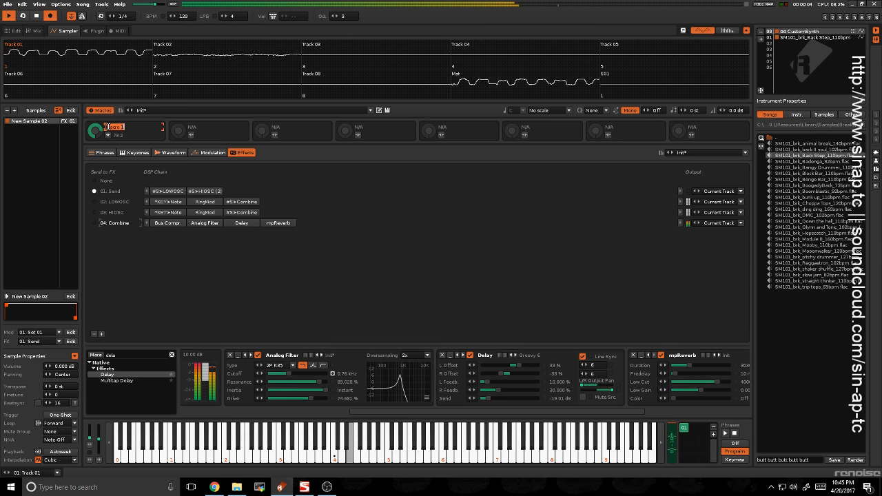
key(Delete)
key(Delete)
key(Delete)
text(Cutoff)
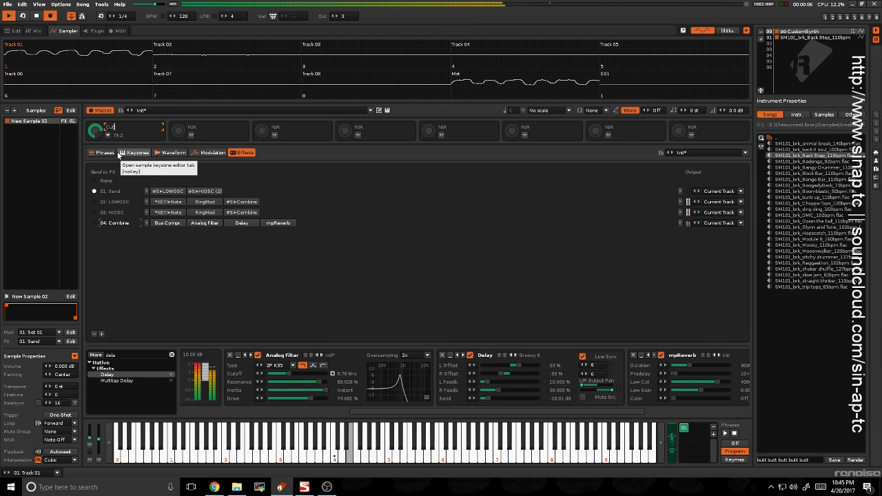
key(Return)
drag(95, 131, 95, 161)
Load the Mono 1-4 preset on the Combine chain's Delay and map its send to Macro 2, named Delay
click(517, 355)
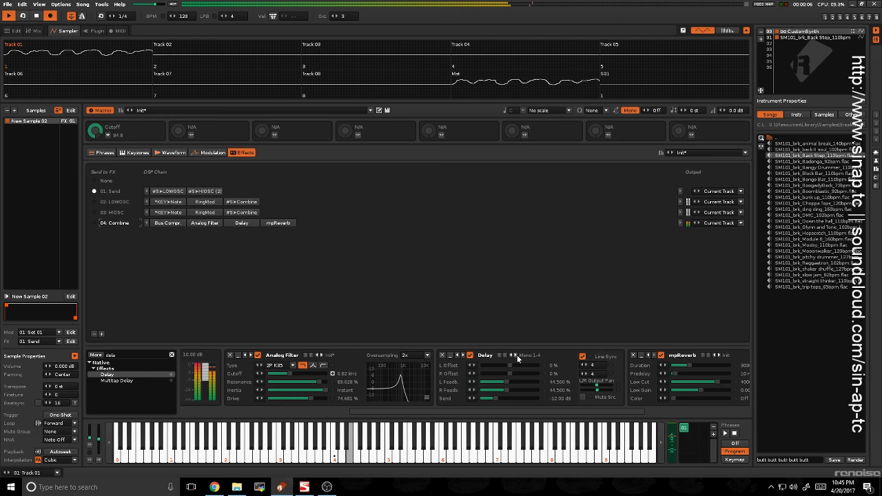
drag(495, 398, 522, 398)
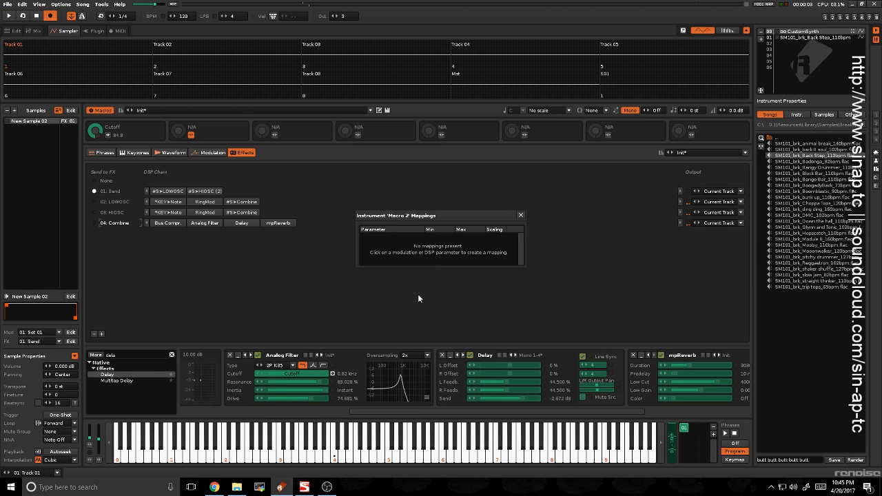
click(513, 399)
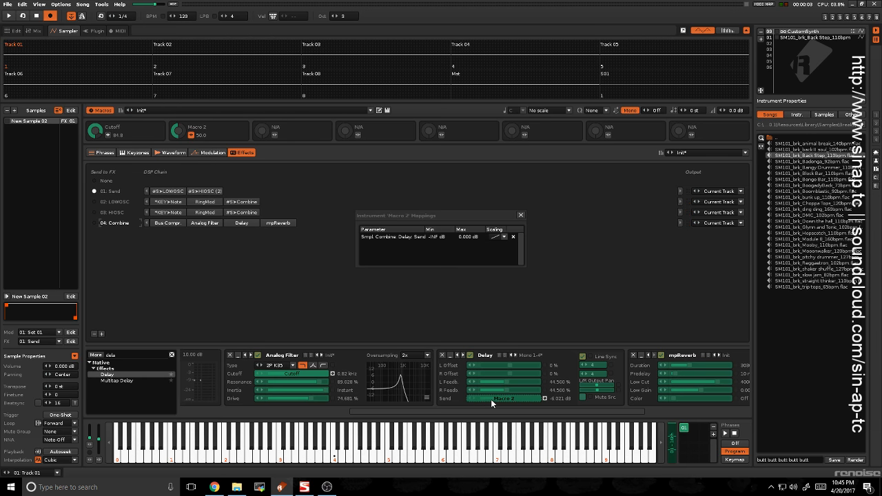
click(521, 216)
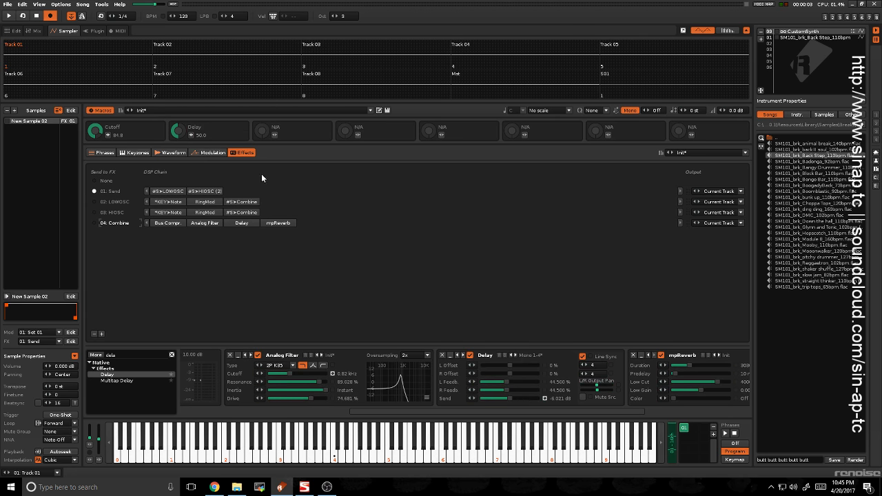
Lower the Delay macro mapping's maximum and play the pattern while turning the Cutoff and Delay macros
click(191, 135)
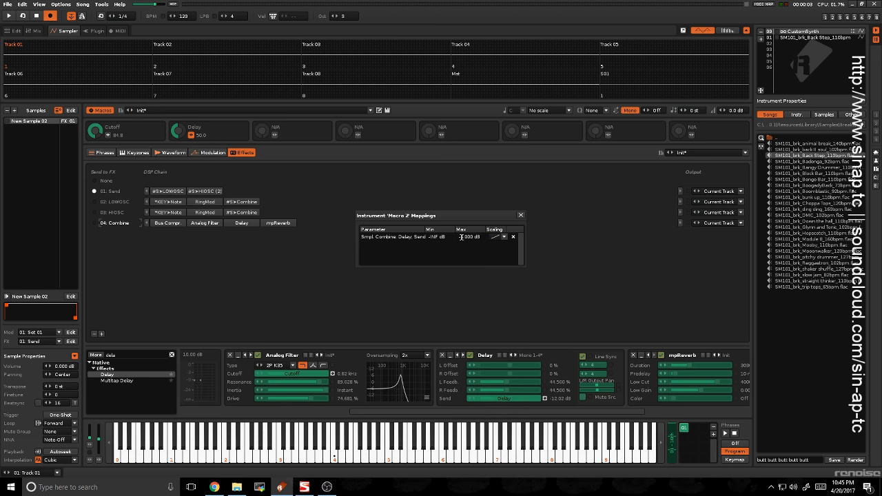
click(520, 215)
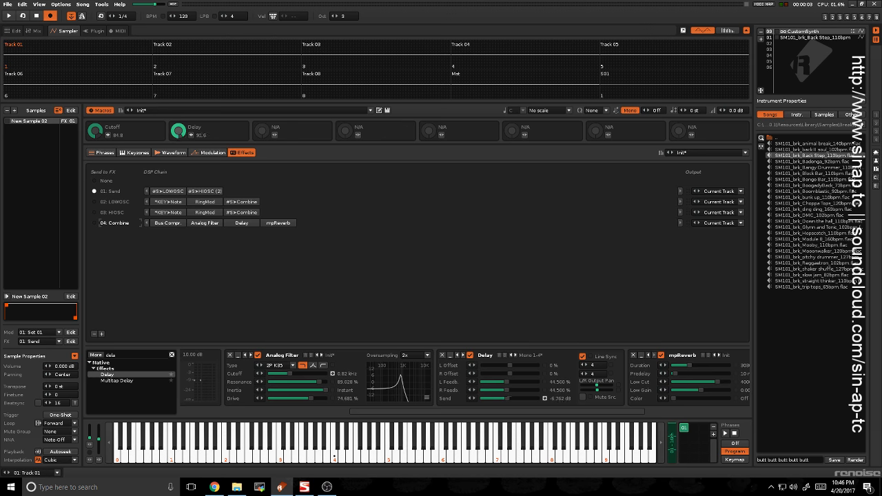
key(space)
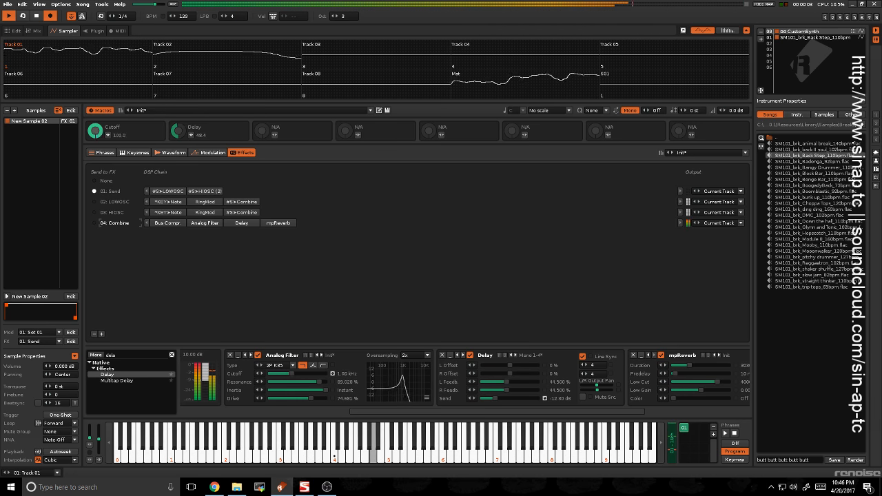
drag(452, 411, 353, 415)
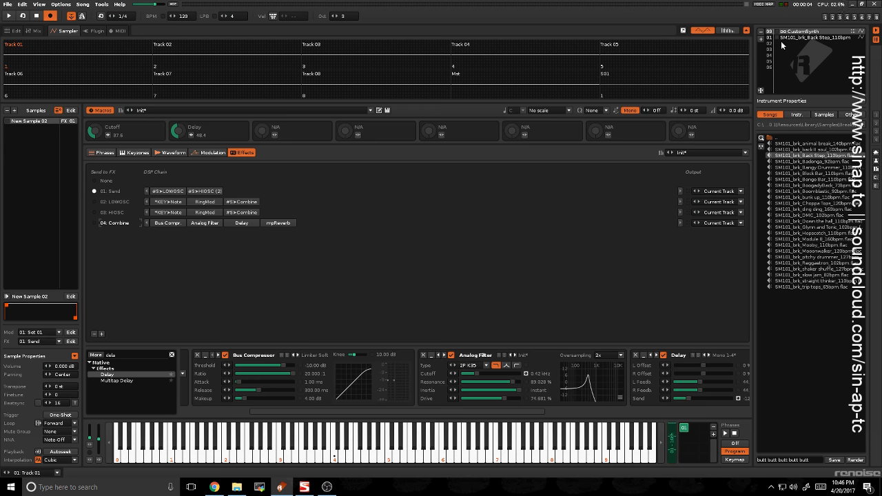
Return to the pattern editor and add an Instr. Macros device to Track 01
click(14, 31)
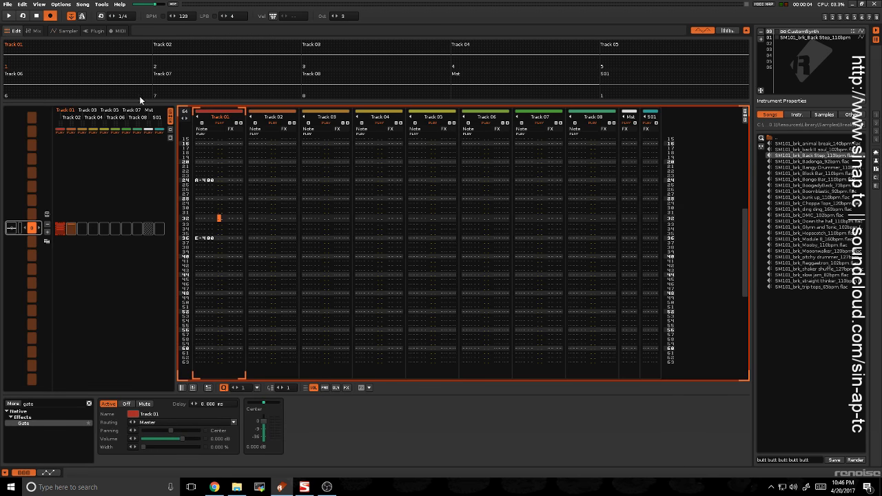
drag(210, 284, 207, 305)
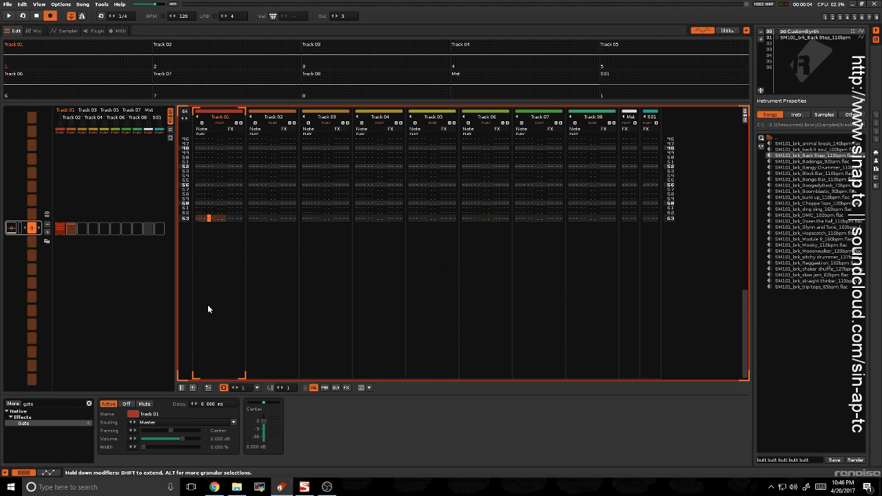
click(29, 405)
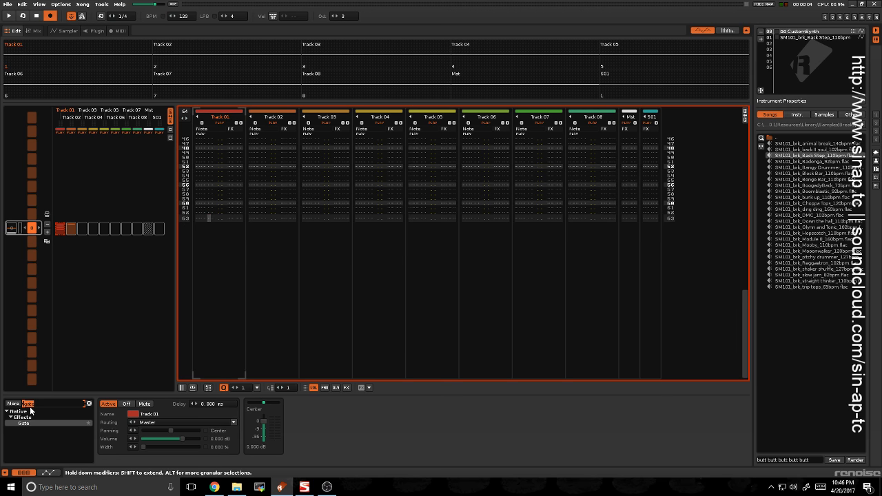
text(macr)
double_click(49, 424)
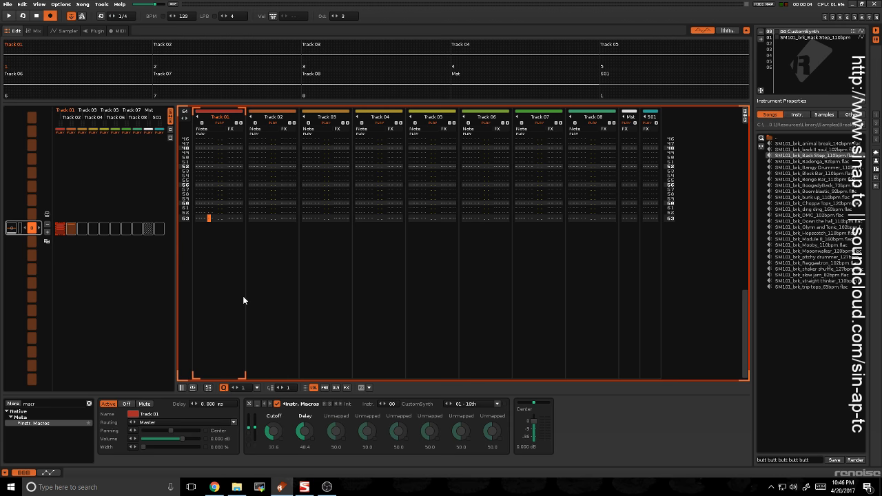
Insert an LFO before Track 01's Instr. Macros, target its Cutoff at a frequency of 64 LPC, and play the pattern to hear it
scroll(243, 296, down, 1)
click(230, 212)
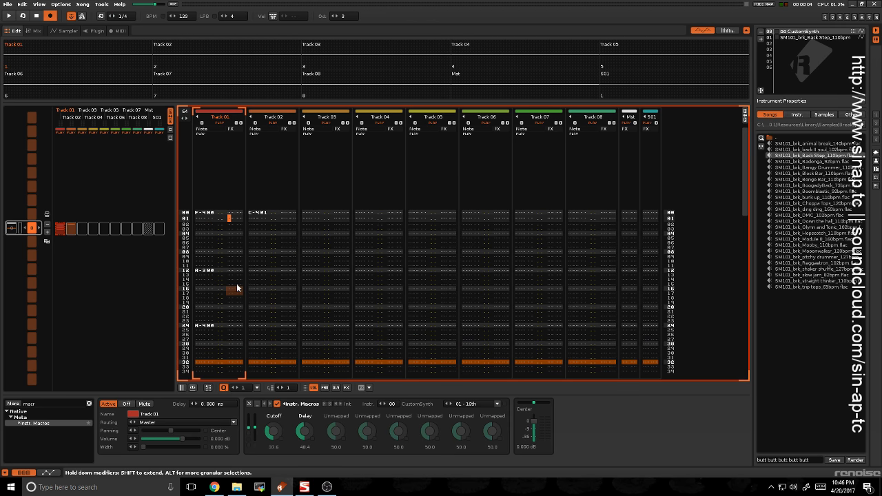
scroll(232, 216, up, 1)
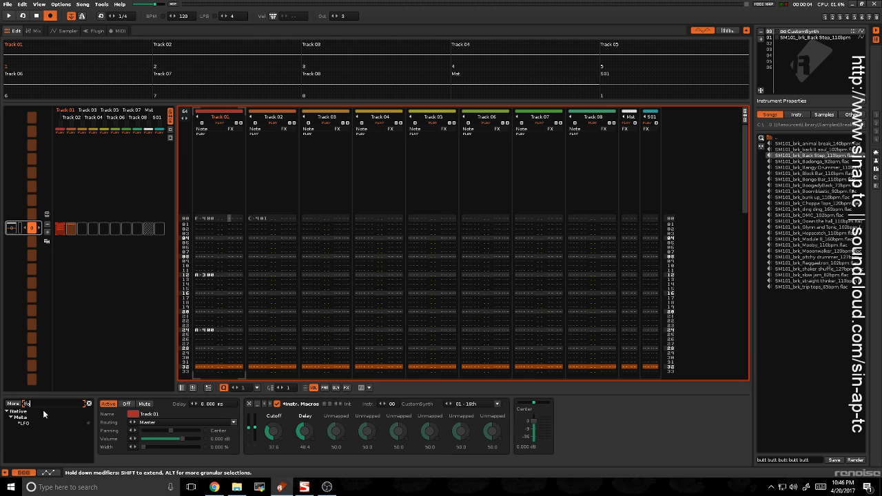
drag(34, 426, 248, 414)
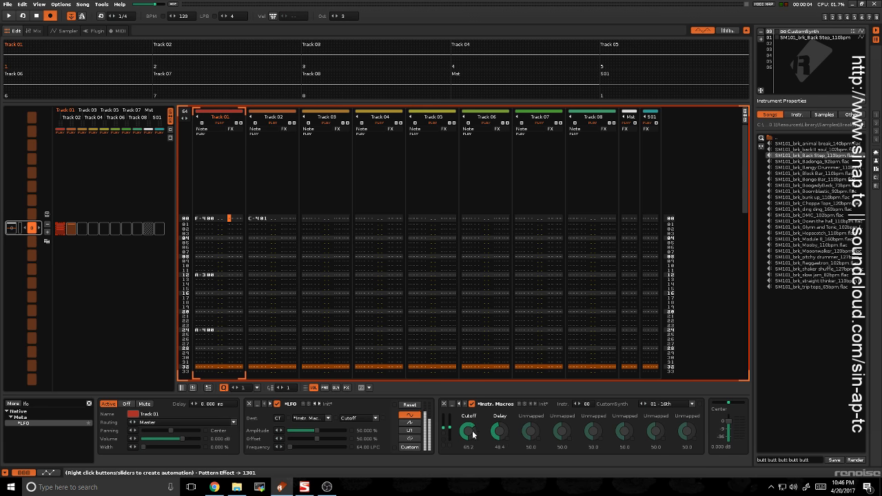
key(space)
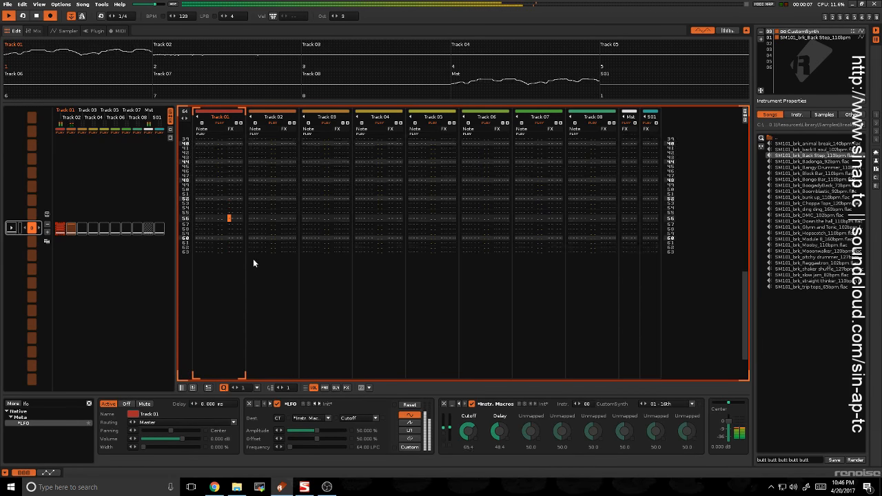
key(space)
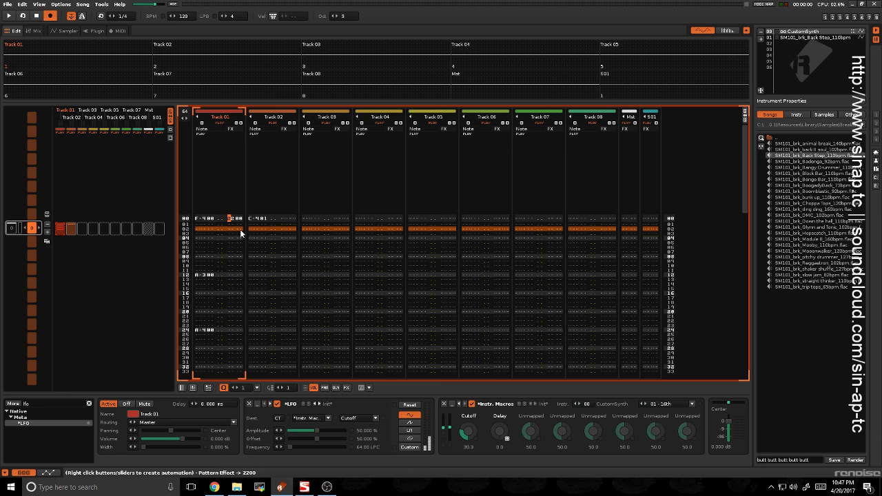
Interpolate Track 01's Delay macro commands from 2200 on line 00 to 22D8 on line 63 and play the pattern
key(Up)
key(Up)
key(Down)
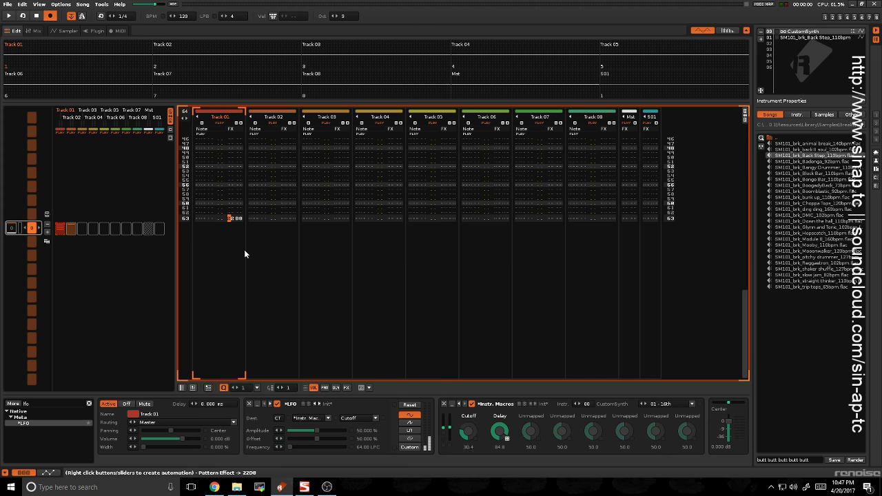
key(Down)
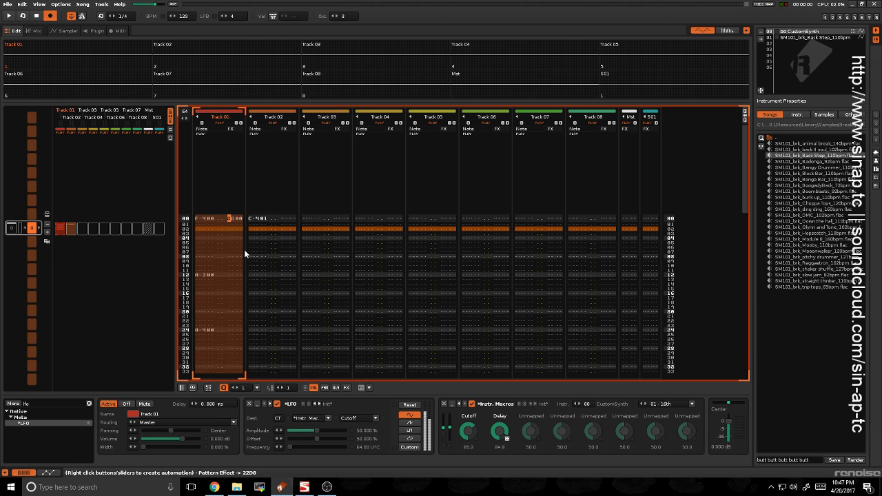
key(ctrl+i)
scroll(241, 234, down, 10)
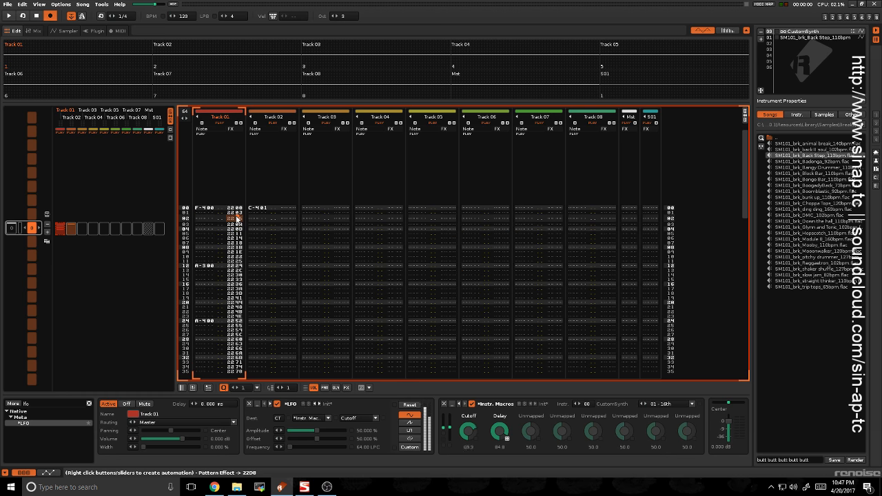
scroll(237, 252, up, 4)
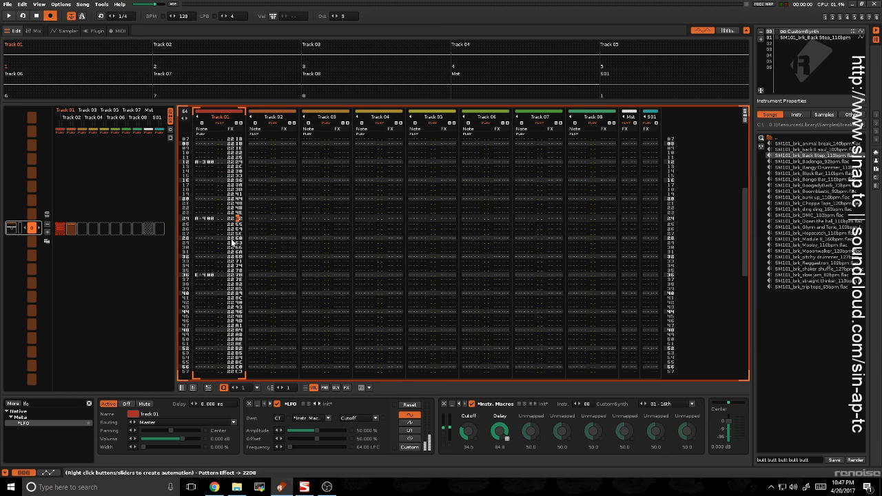
scroll(234, 276, down, 4)
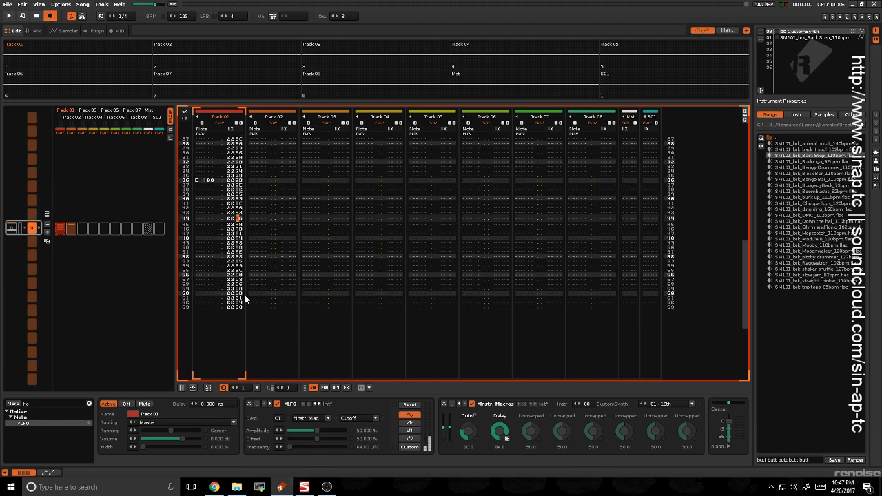
key(space)
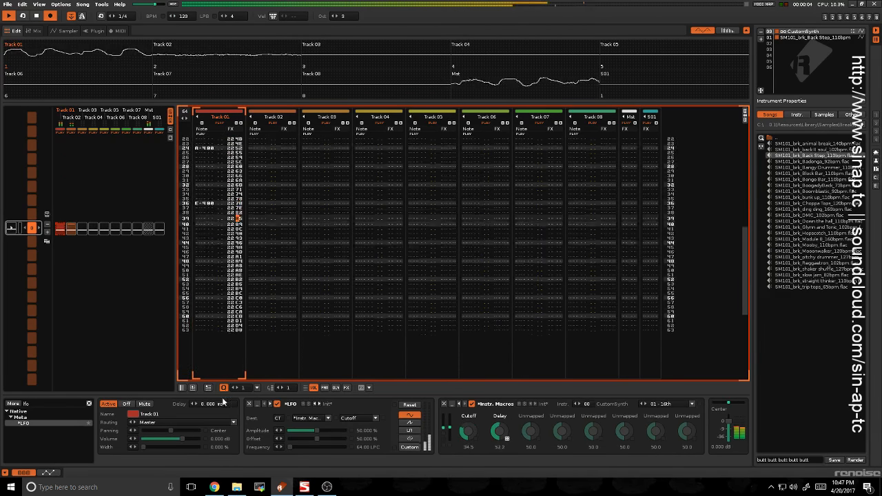
Add a Distortion after the breakbeat track's Analog Filter, with drive about 12.4 % and tone about -52.8 %
click(273, 219)
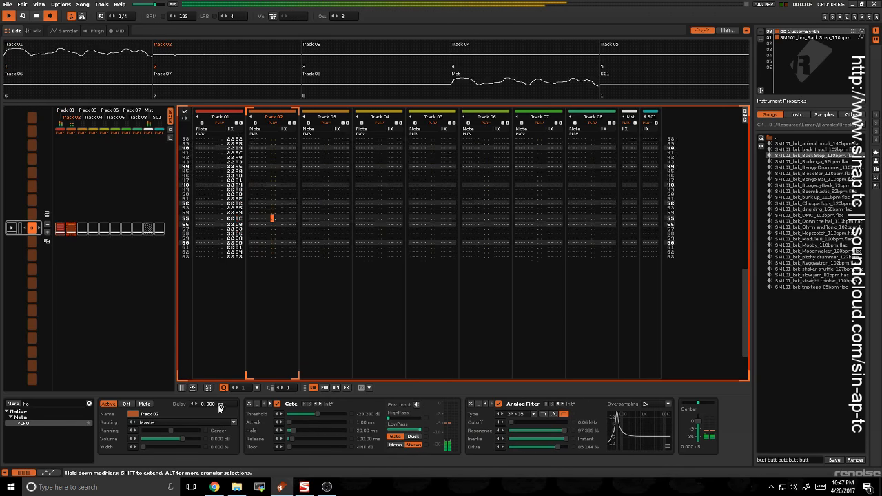
text(dist)
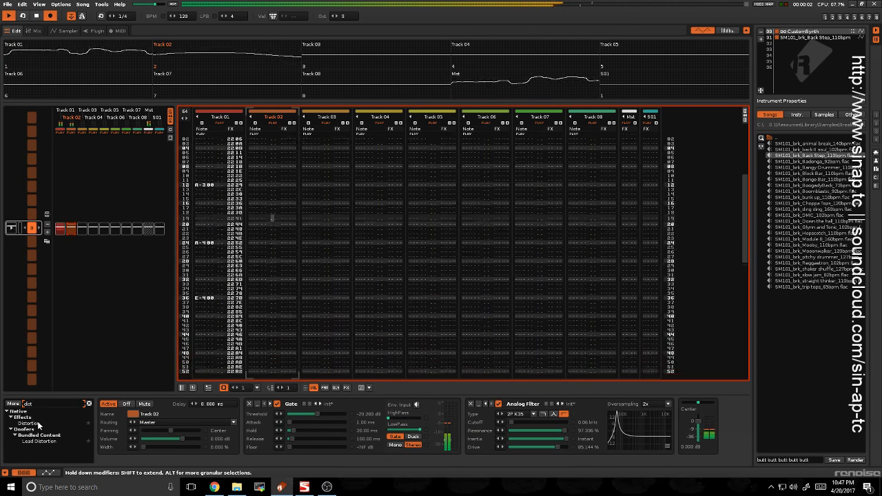
drag(35, 424, 616, 444)
drag(552, 464, 648, 464)
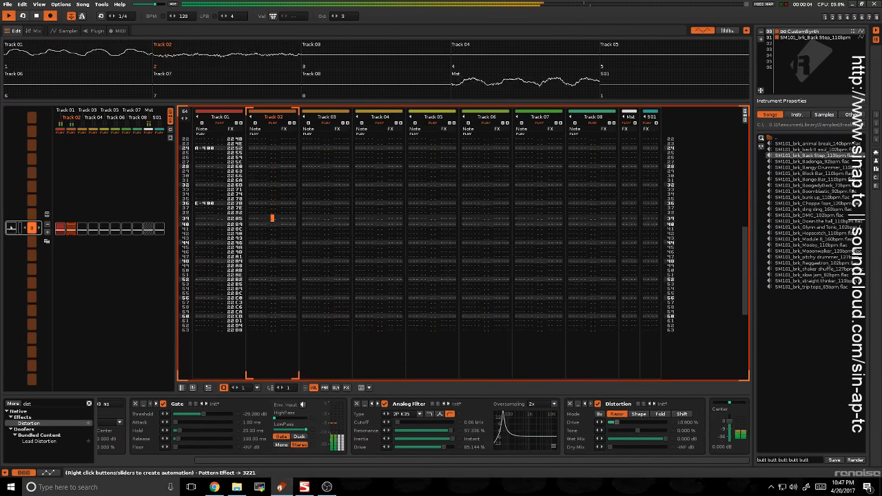
drag(620, 422, 618, 423)
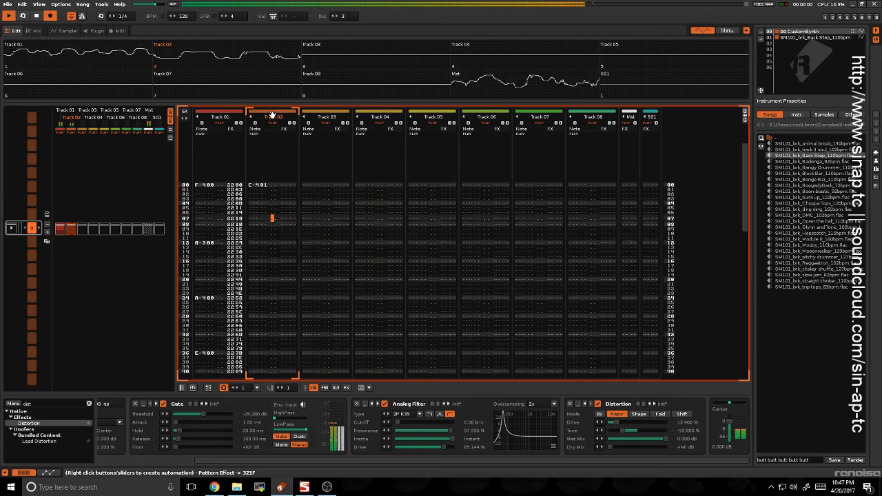
Move the breakbeat track ahead of the synth track and insert a Signal Follower at the start of its device chain
click(214, 218)
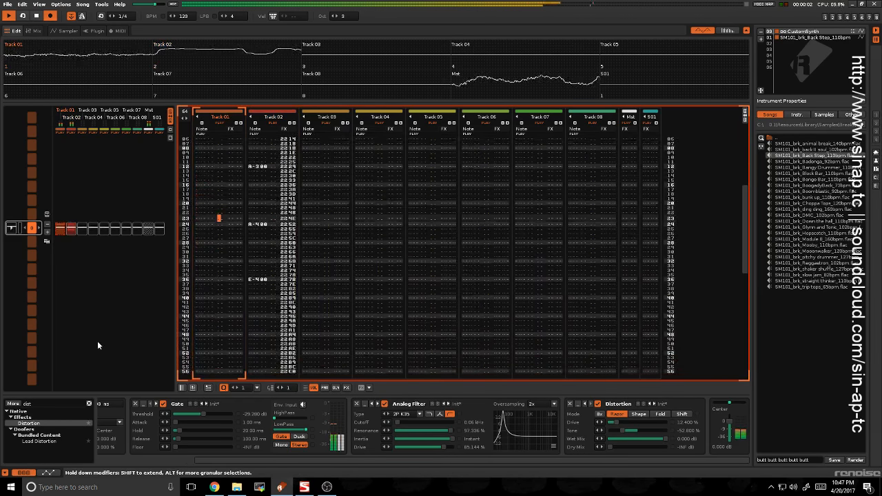
click(37, 405)
text(Signal)
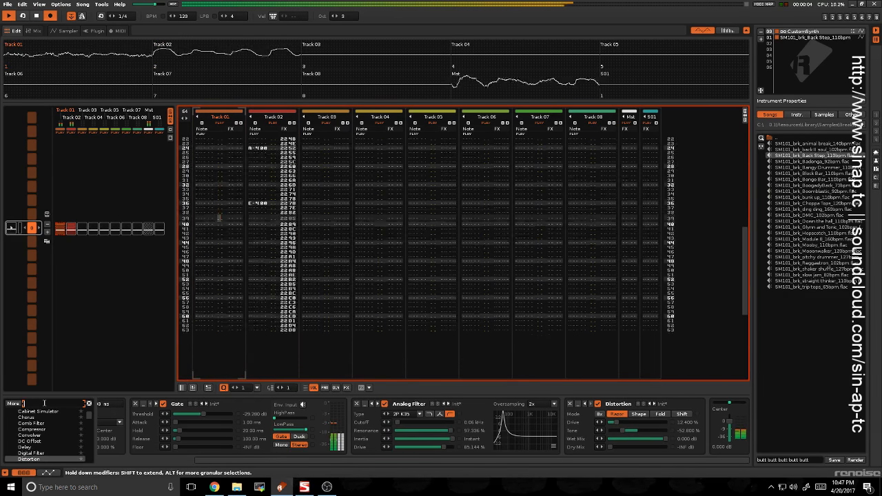
drag(40, 425, 261, 427)
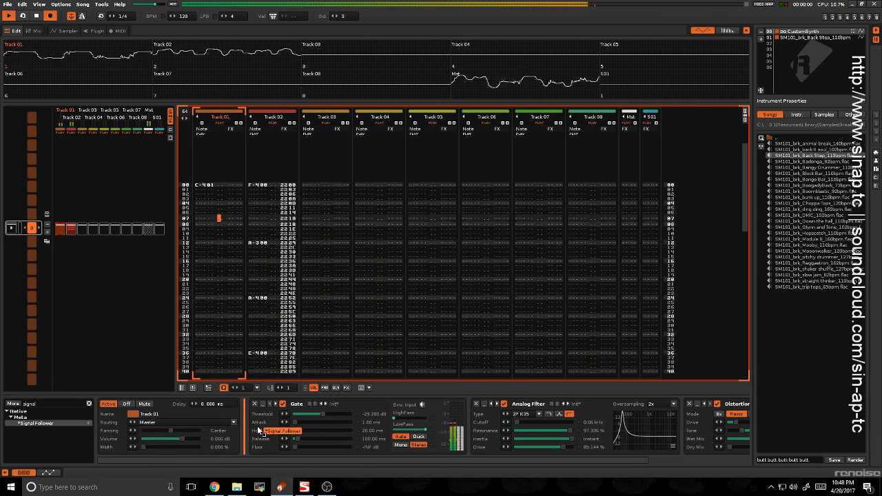
Load the Track Base preset in the Signal Follower on Track 01
click(311, 419)
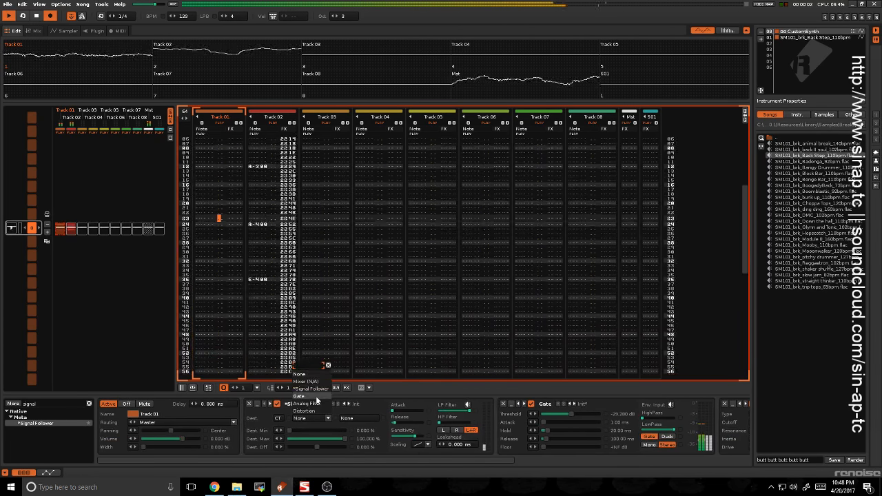
click(260, 417)
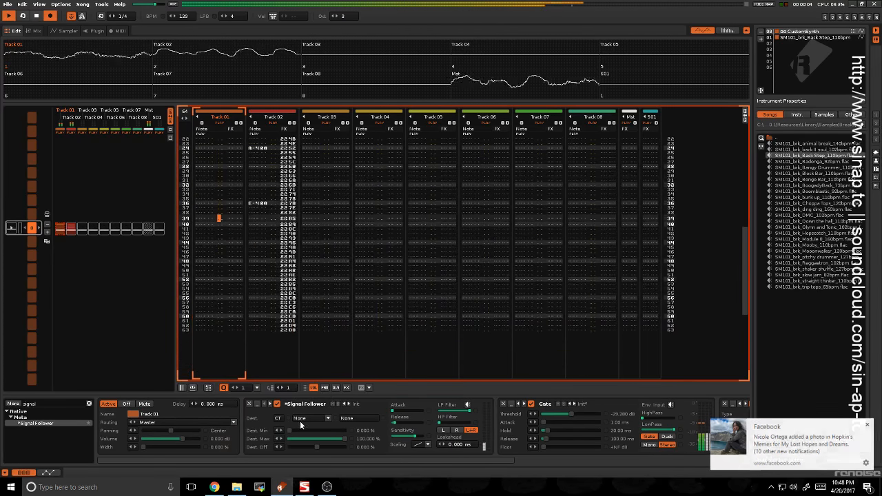
click(359, 404)
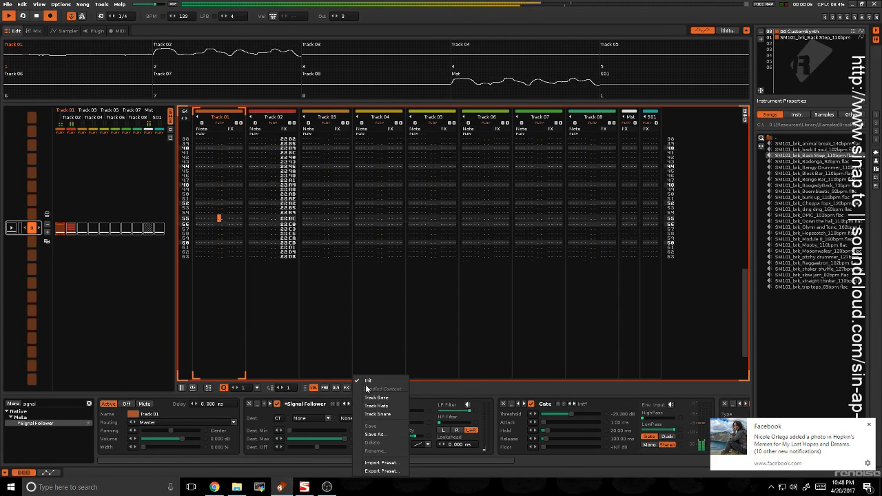
click(301, 418)
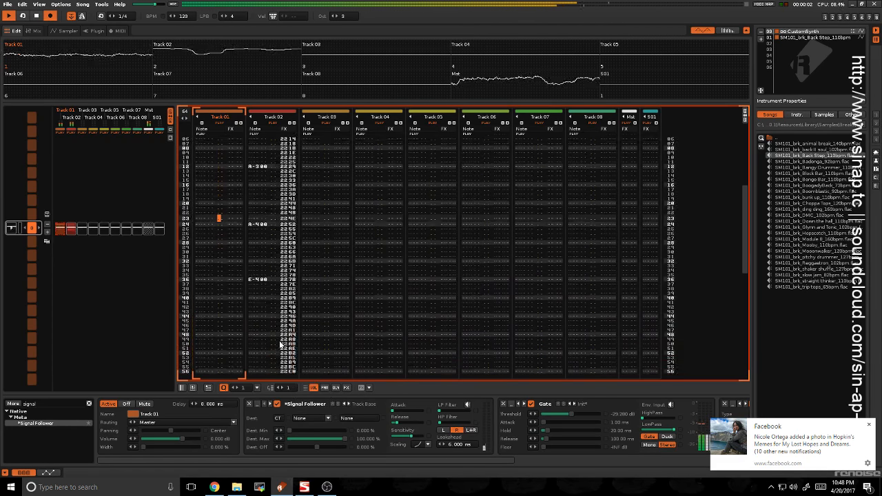
Find the Gainer effect and add it after Instr. Macros in Track 02's device chain
click(279, 349)
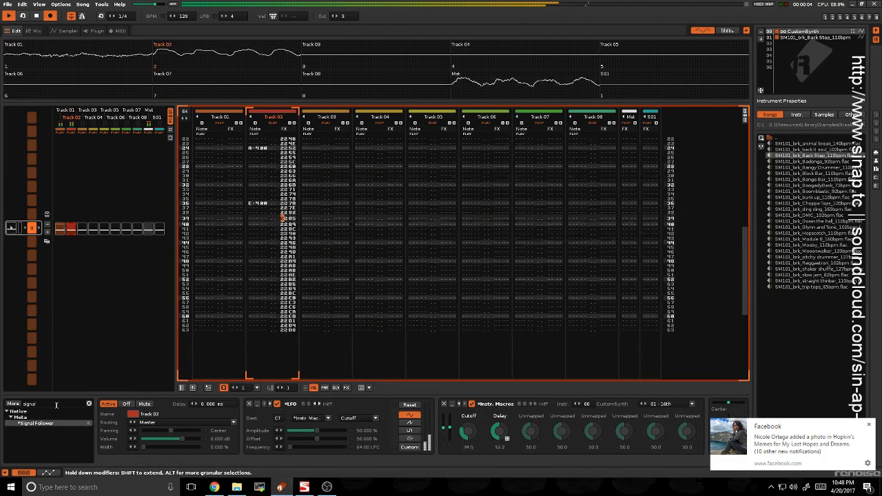
double_click(55, 404)
text(gain)
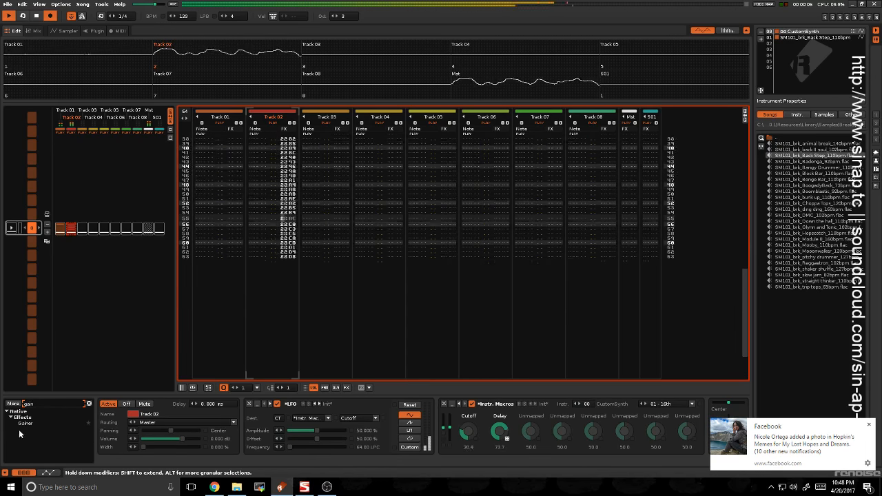
drag(17, 425, 717, 412)
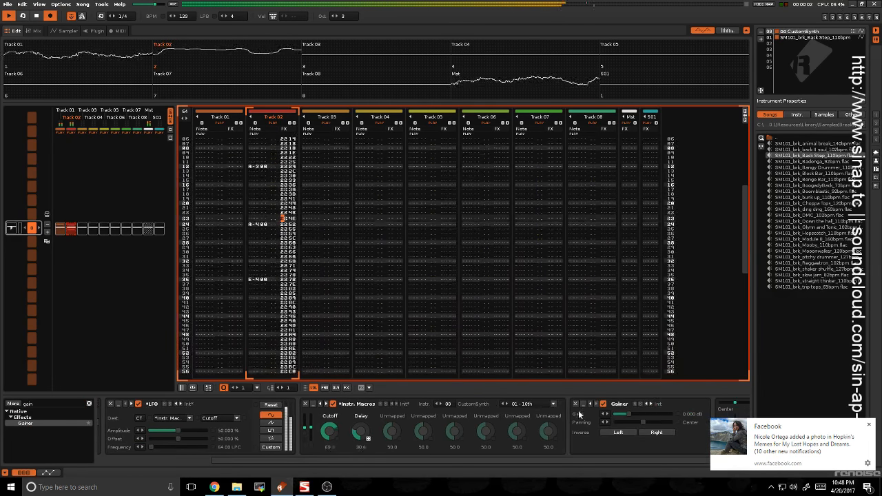
Find the Hydra device and insert it between the Signal Follower and the Gate on Track 01
click(214, 296)
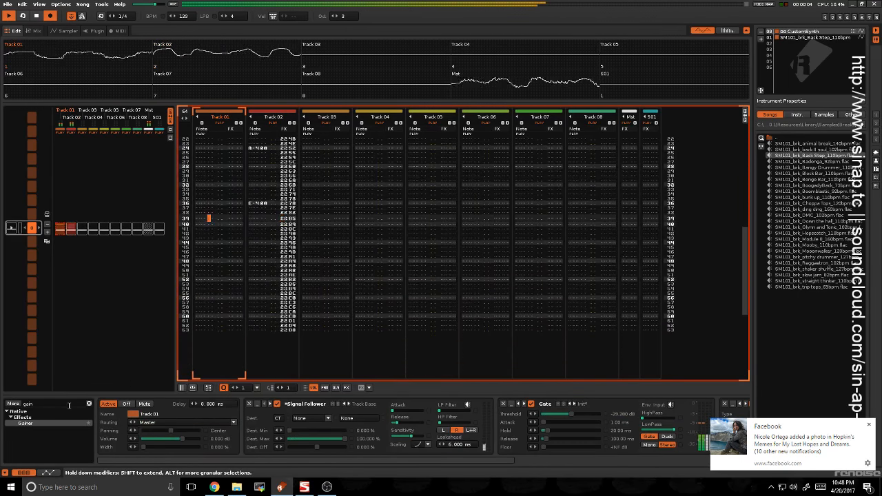
text(hyd)
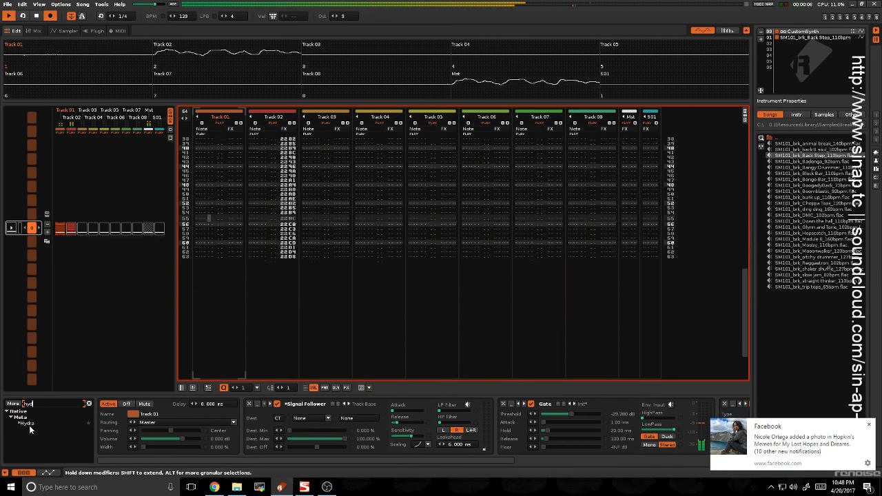
drag(123, 432, 497, 427)
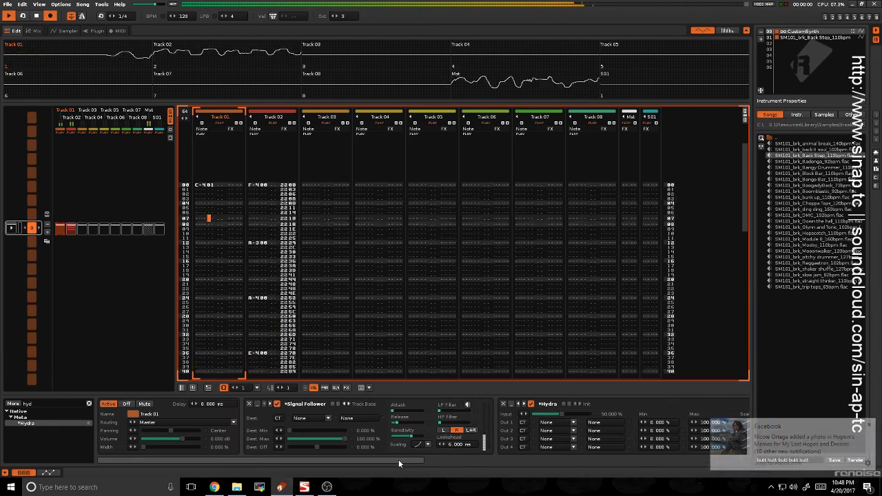
Route the Signal Follower's destination to Hydra's Input parameter
click(300, 417)
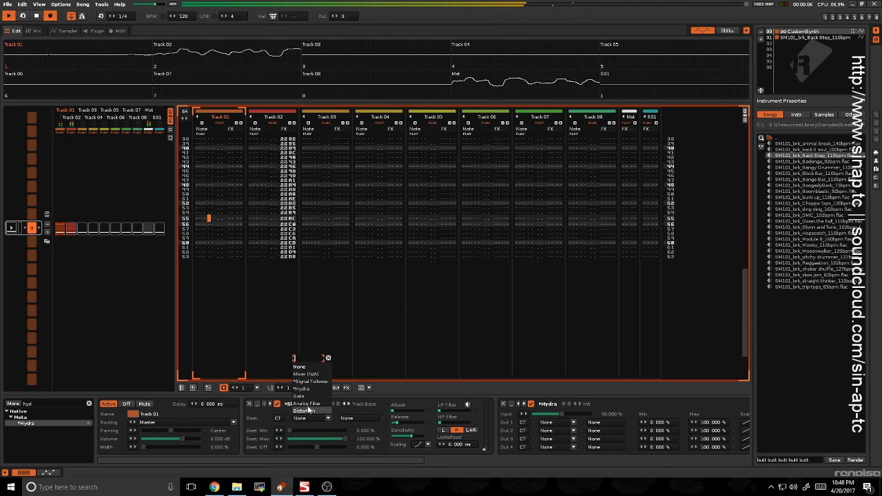
click(302, 388)
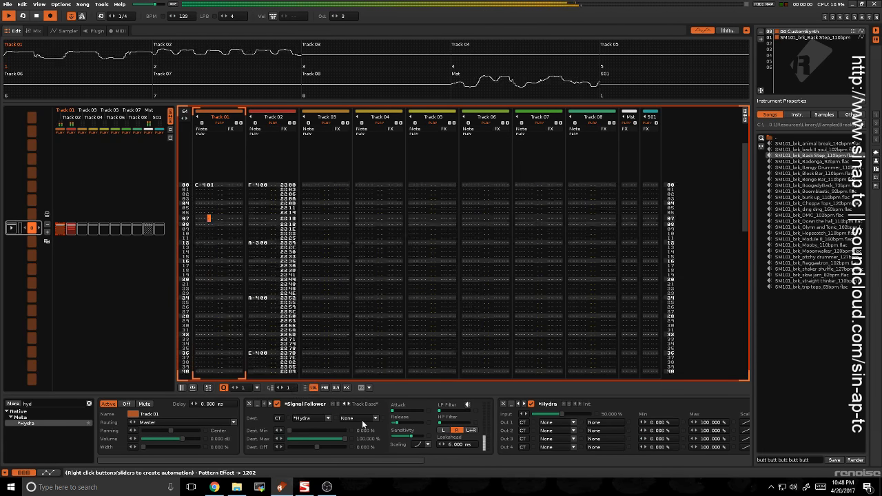
click(358, 419)
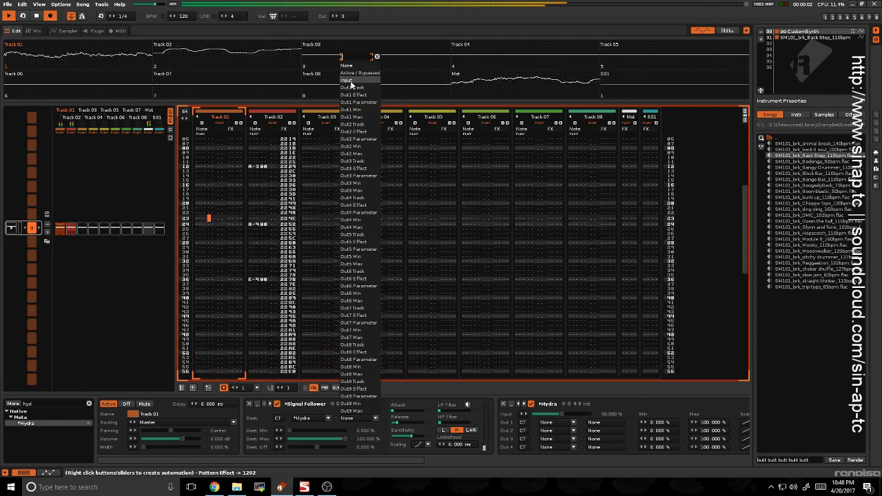
click(347, 80)
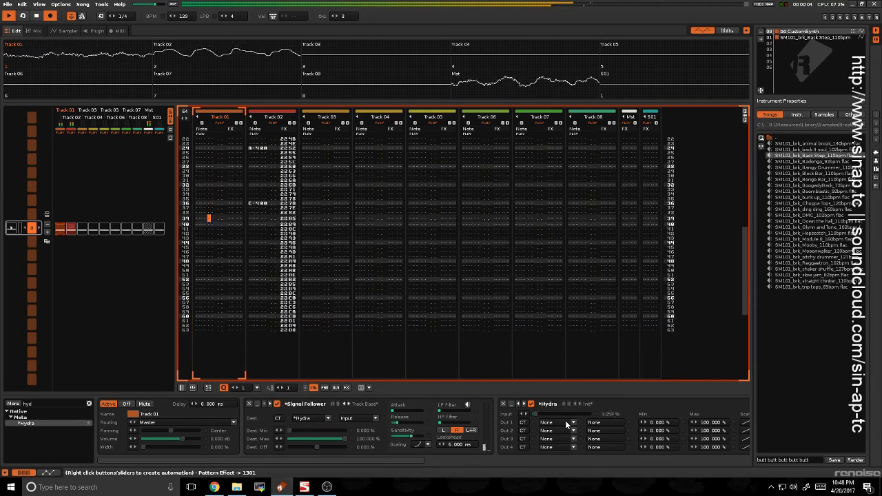
Assign Hydra's Out 1 to the Gain parameter of the Gainer on Track 02
click(565, 420)
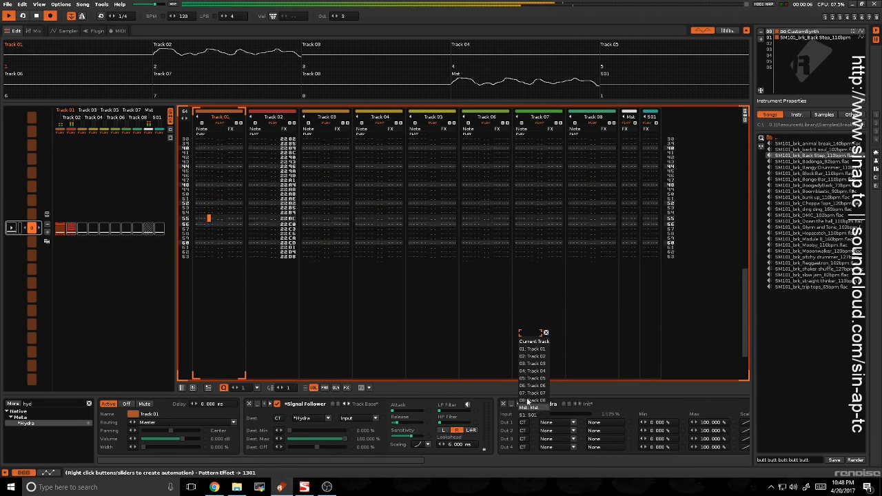
click(531, 416)
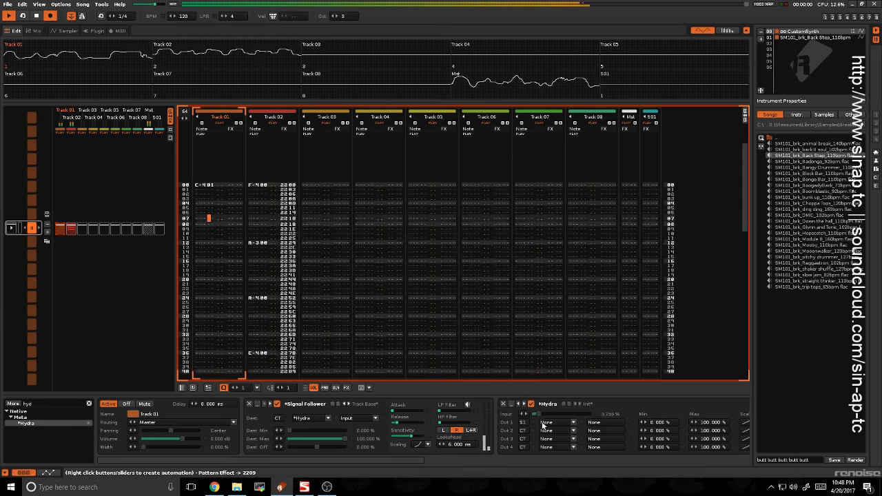
click(531, 415)
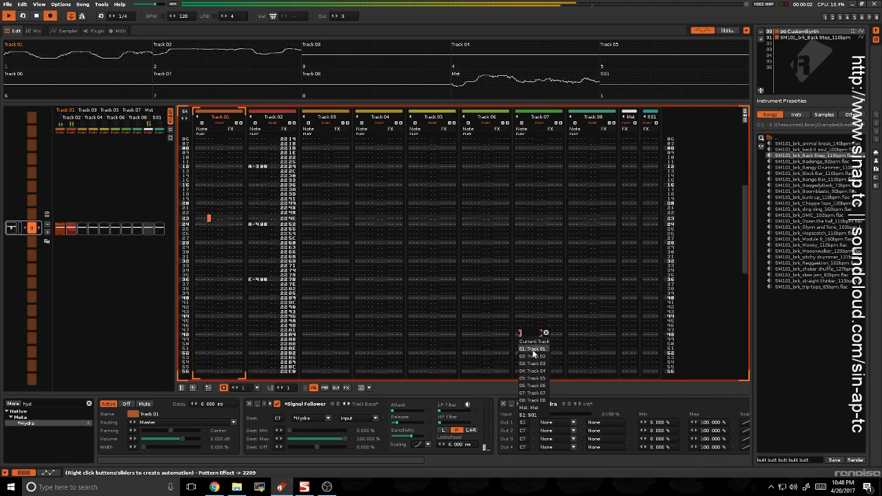
click(534, 350)
click(524, 423)
click(534, 357)
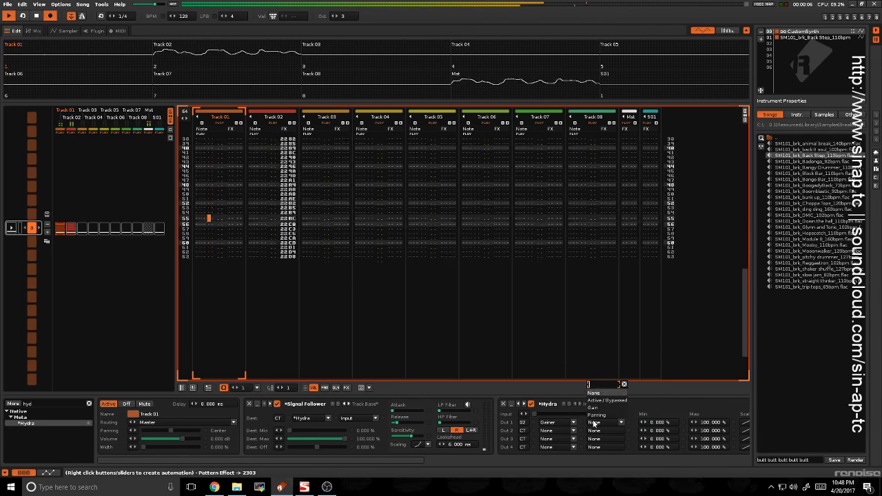
click(595, 409)
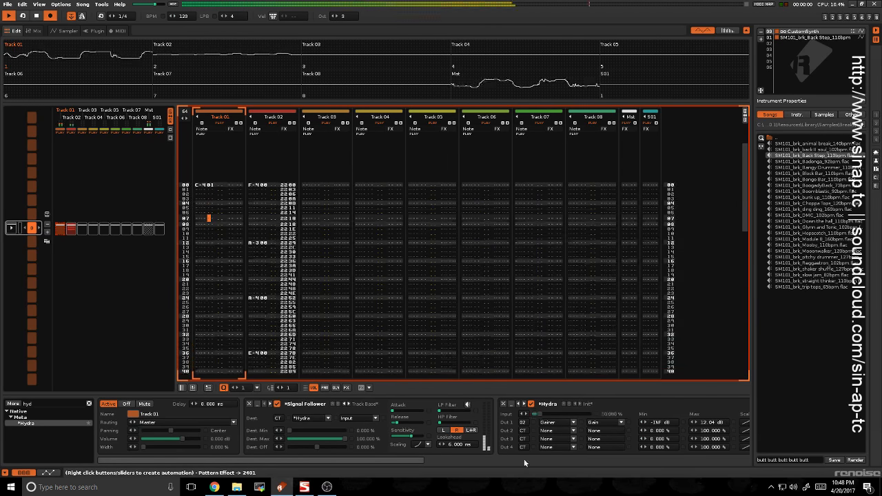
Set the maximum of Hydra's Out 1 to 0 dB
drag(394, 460, 540, 455)
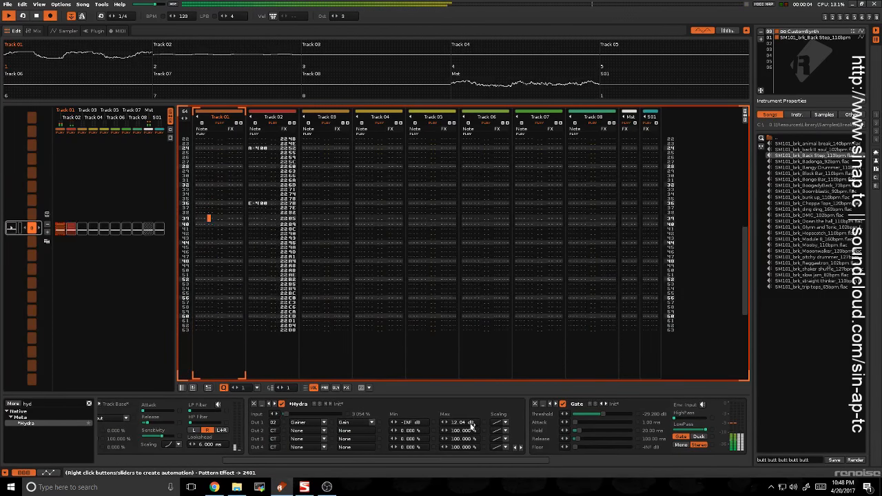
text(0)
key(Return)
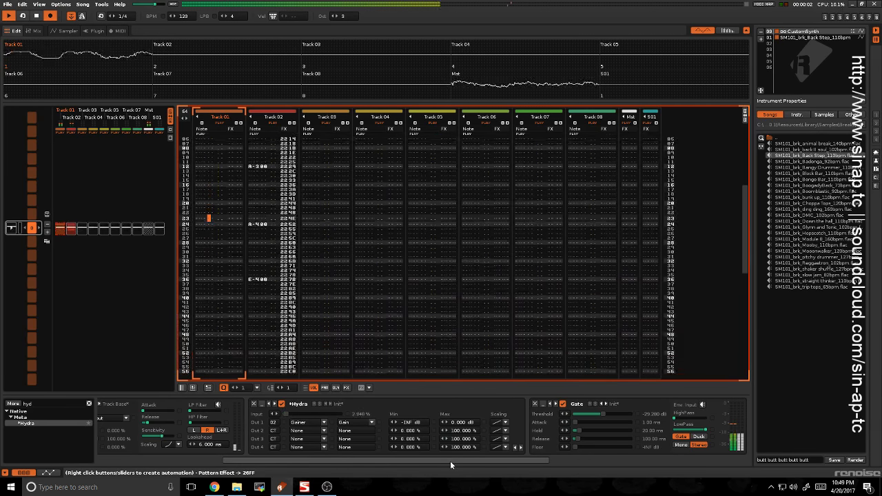
drag(450, 461, 650, 462)
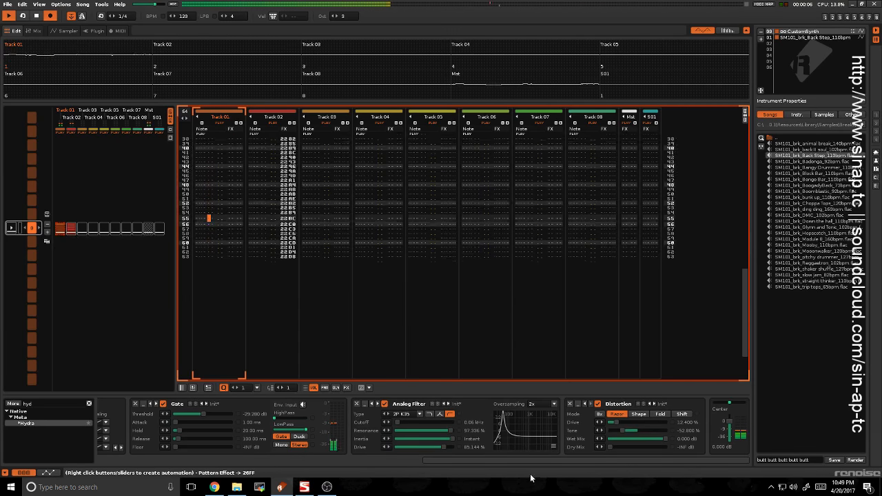
Invert the range of Hydra's Out 1 with a minimum of 0 dB and a maximum of -INF dB
drag(513, 460, 298, 463)
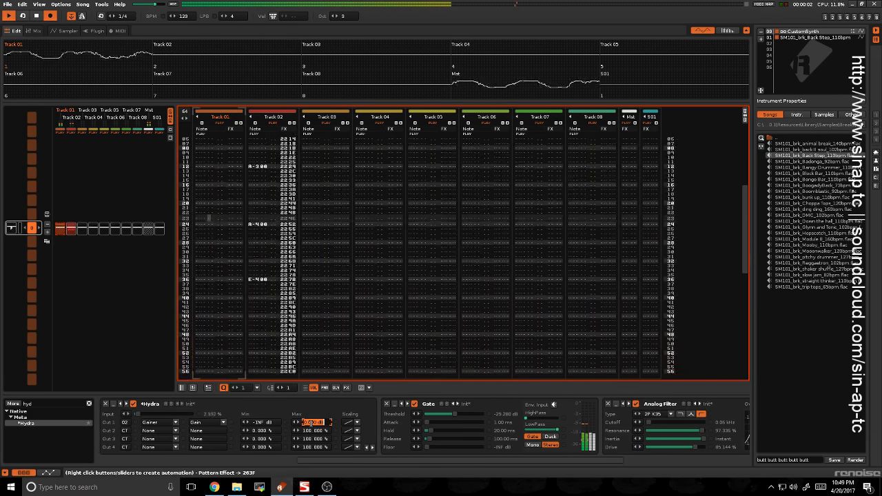
text(-inf)
key(Return)
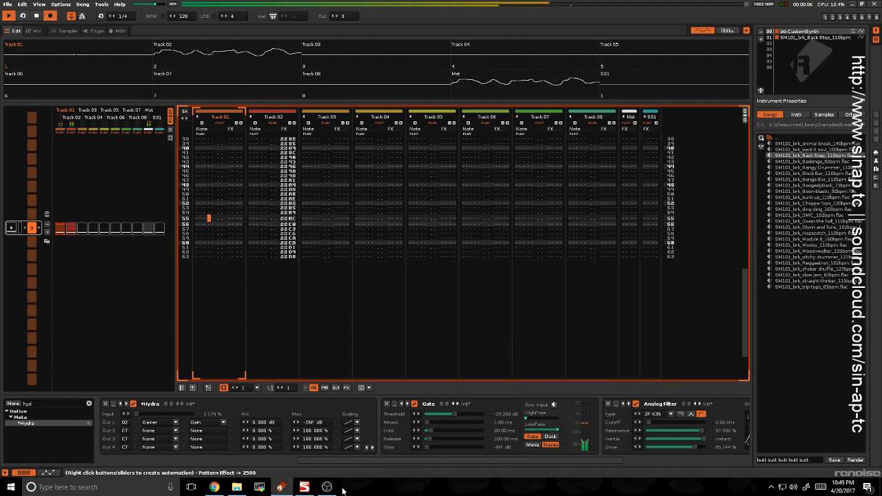
drag(338, 462, 328, 459)
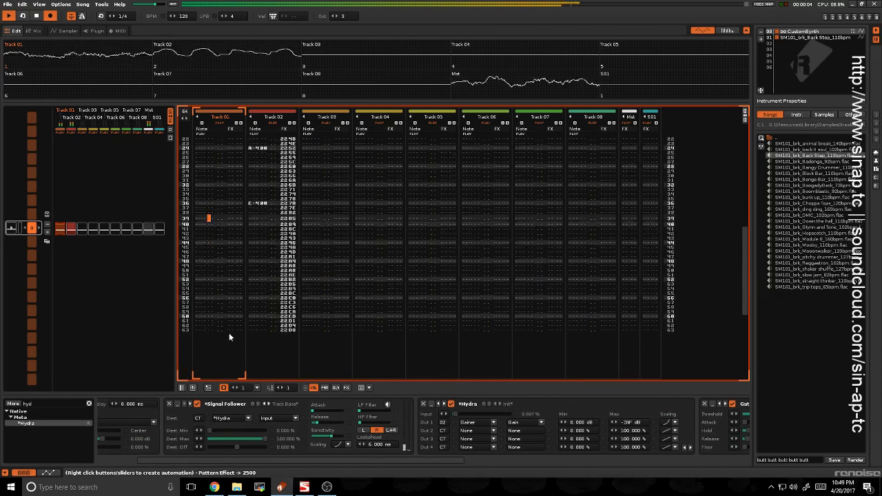
Set the tempo to 147 BPM and map the synth's Macro 3 to the Transpose of the LOWOSC chain's RingMod
click(280, 318)
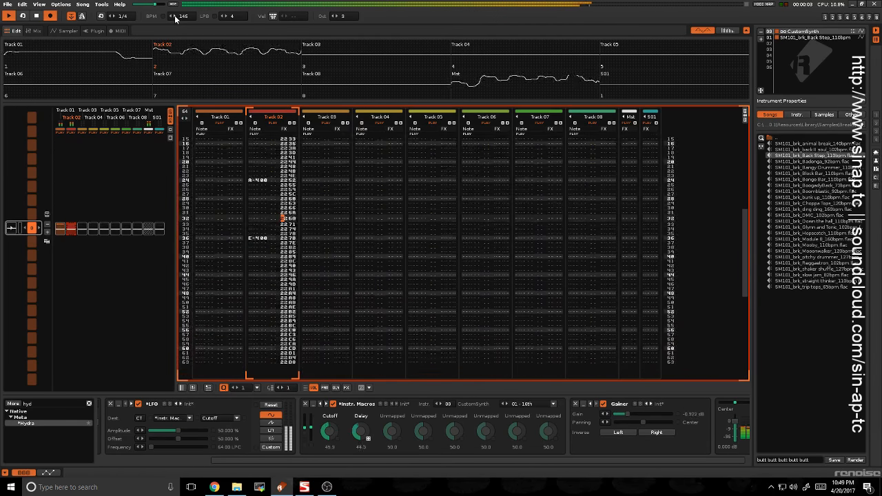
click(68, 32)
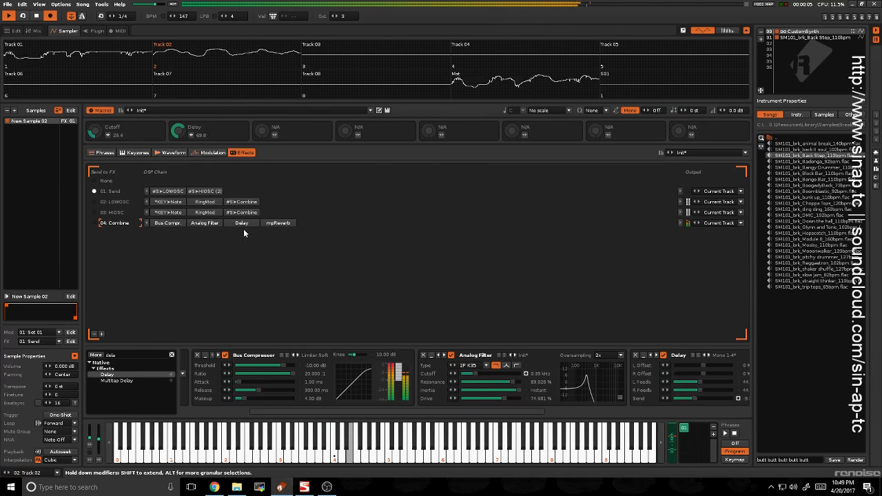
click(274, 134)
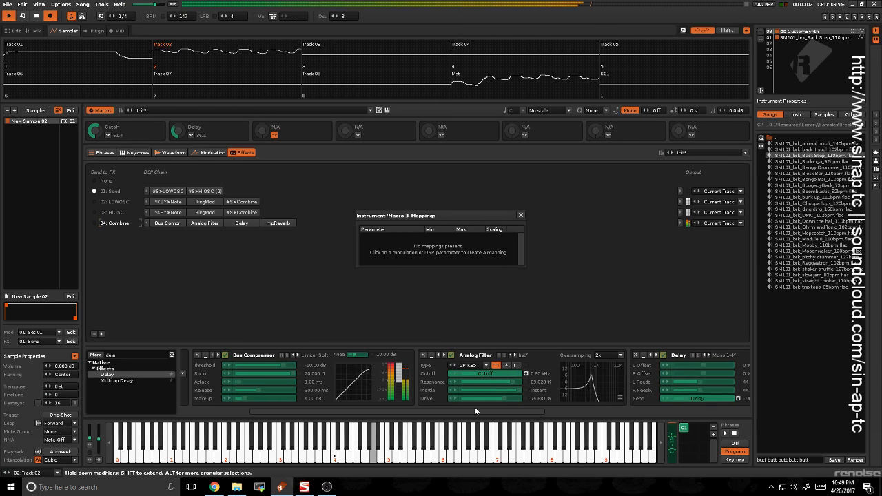
click(207, 202)
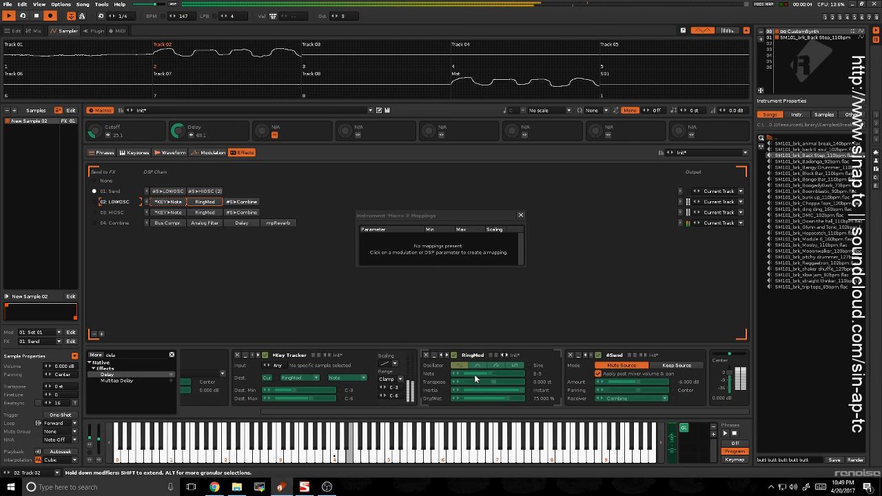
click(520, 215)
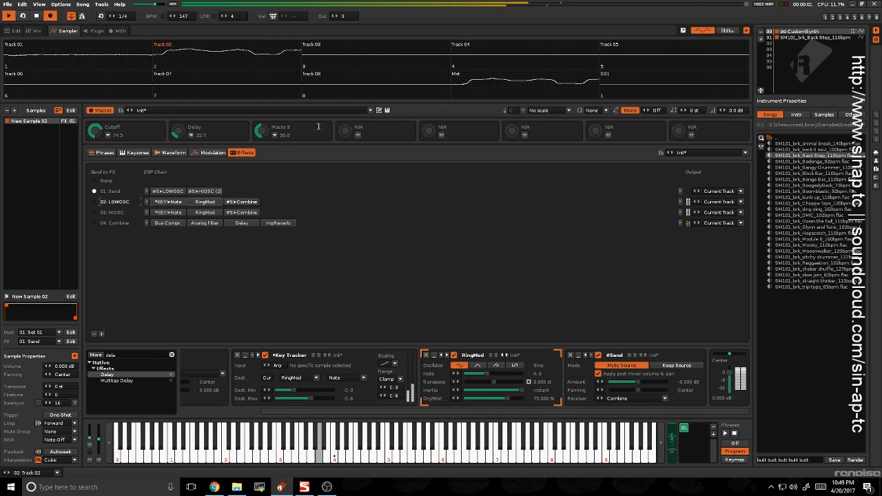
Map Macro 3 to the HIOSC RingMod's Transpose as well and name the macro OSC_TRANSPOSE
click(274, 134)
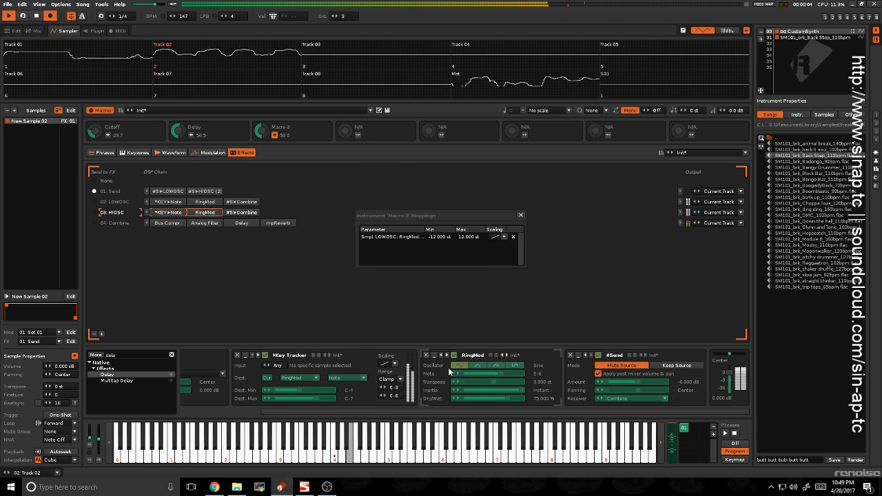
click(520, 215)
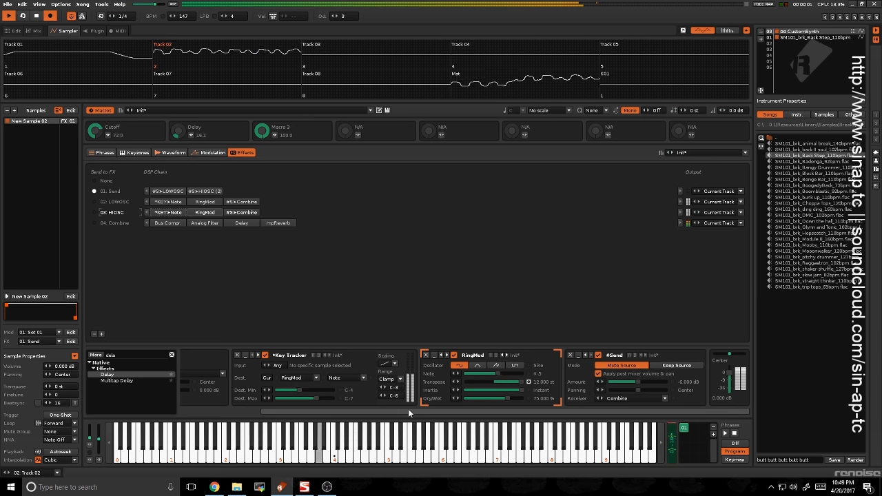
drag(408, 412, 324, 411)
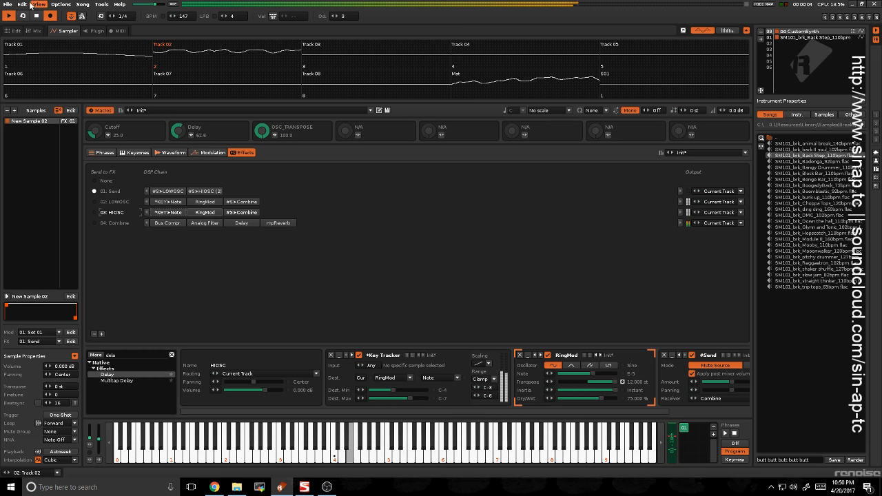
Lower the OSC_TRANSPOSE macro to 0 while checking Track 02's Instr. Macros, and return to the synth's effect chains
click(7, 29)
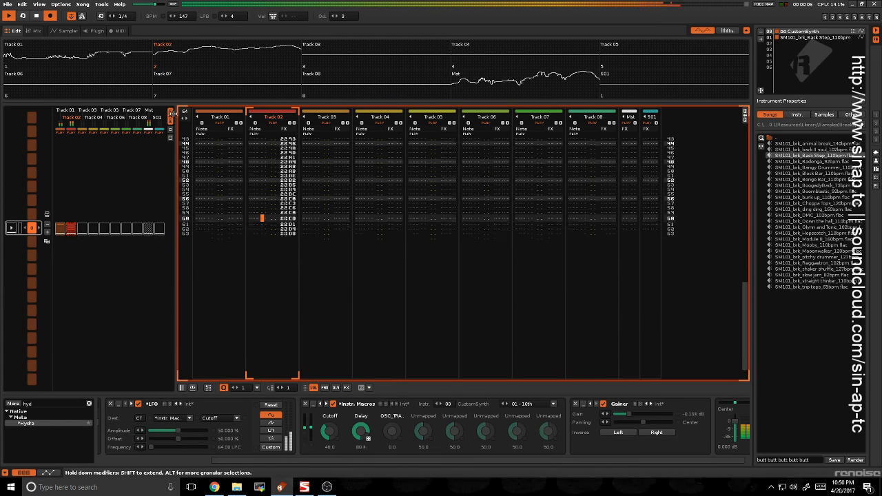
click(70, 32)
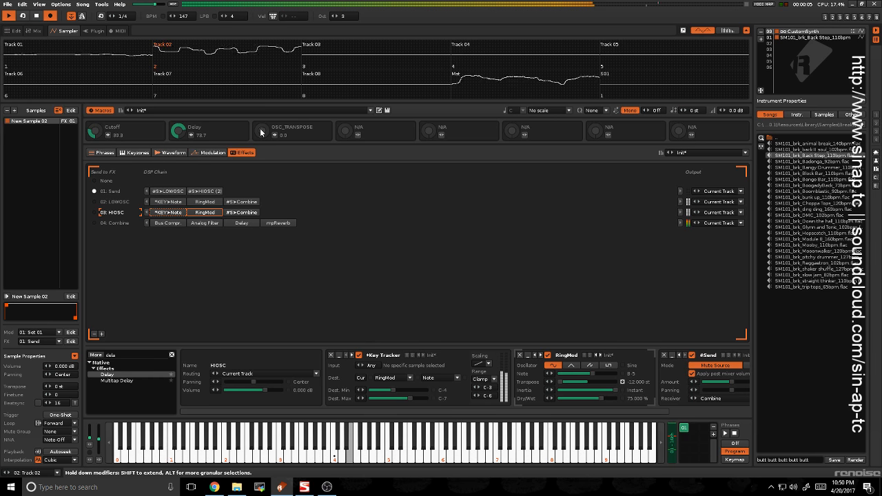
Raise the song tempo to 182 BPM and mute Track 01 in the pattern editor
click(13, 30)
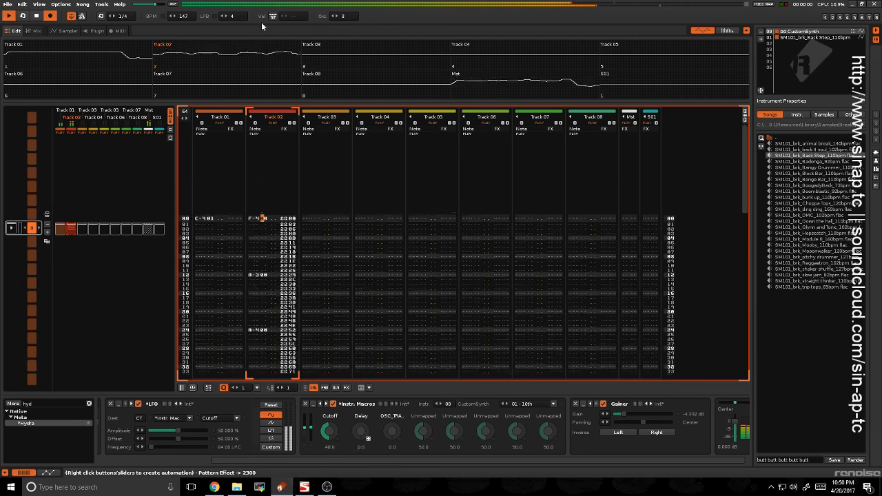
click(174, 16)
click(174, 17)
click(175, 17)
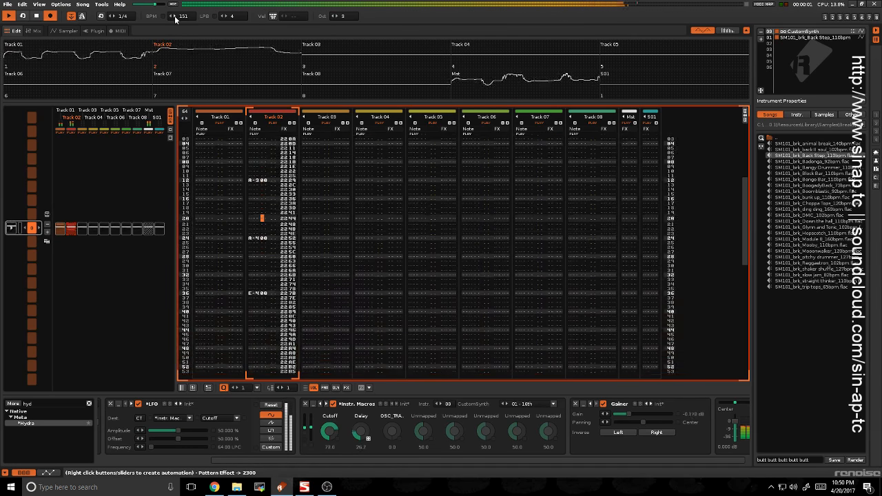
click(175, 17)
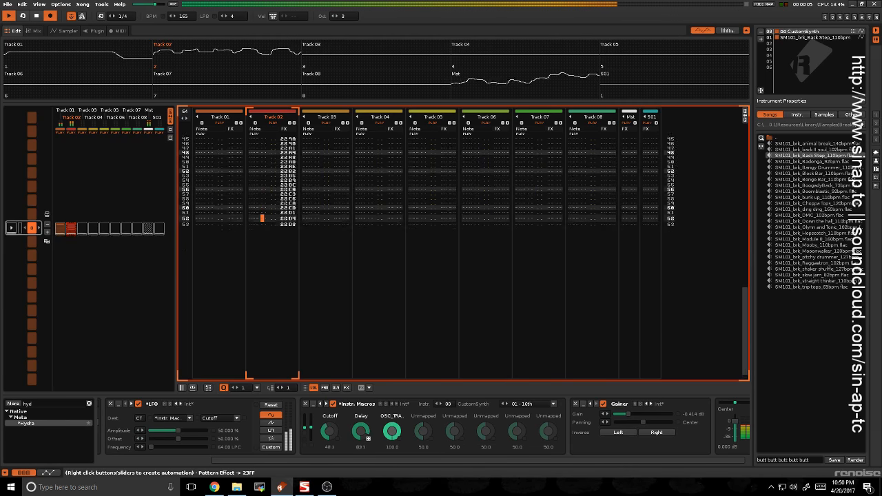
click(175, 17)
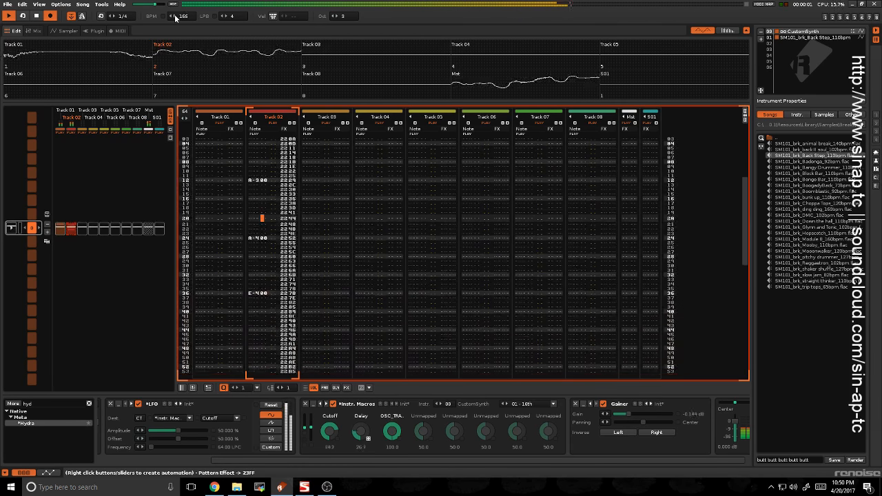
click(175, 17)
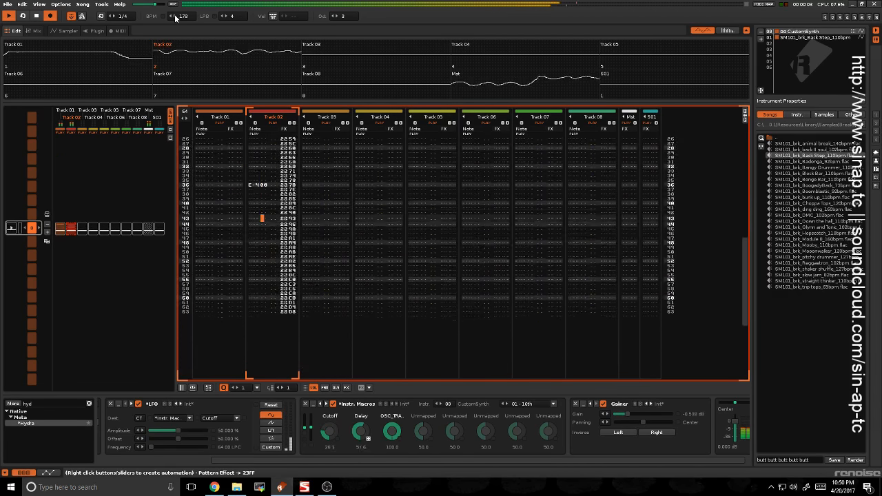
click(175, 17)
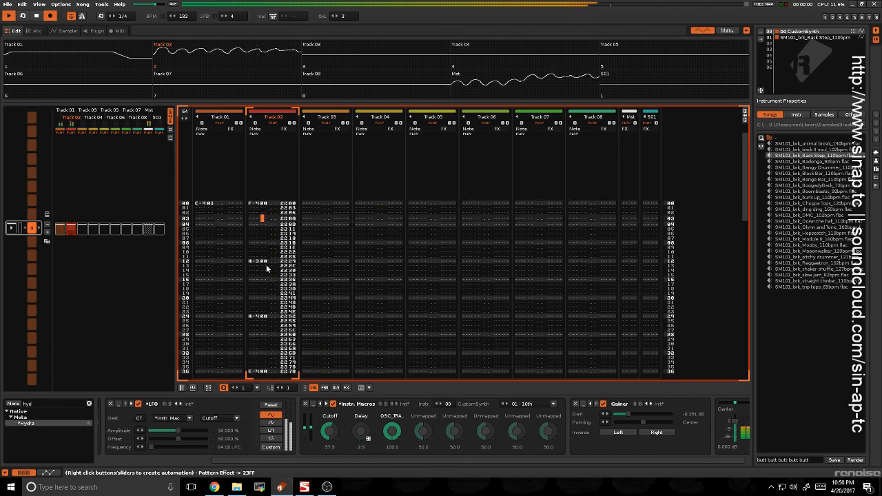
click(219, 123)
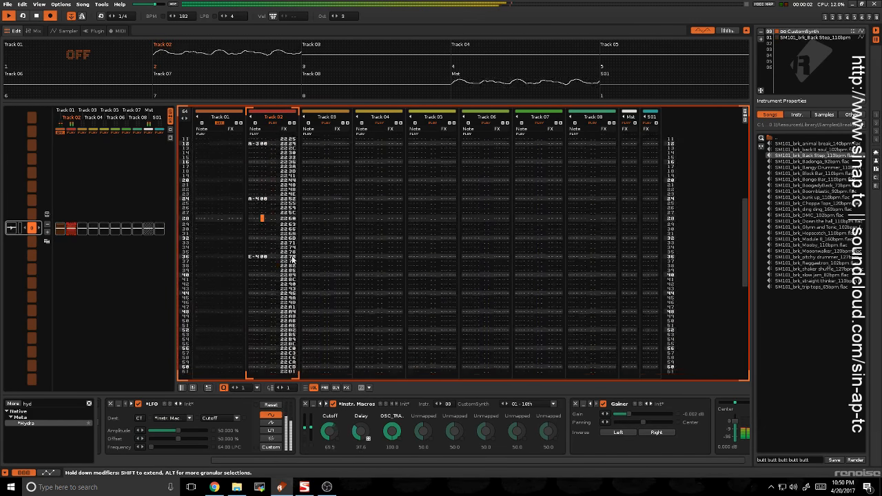